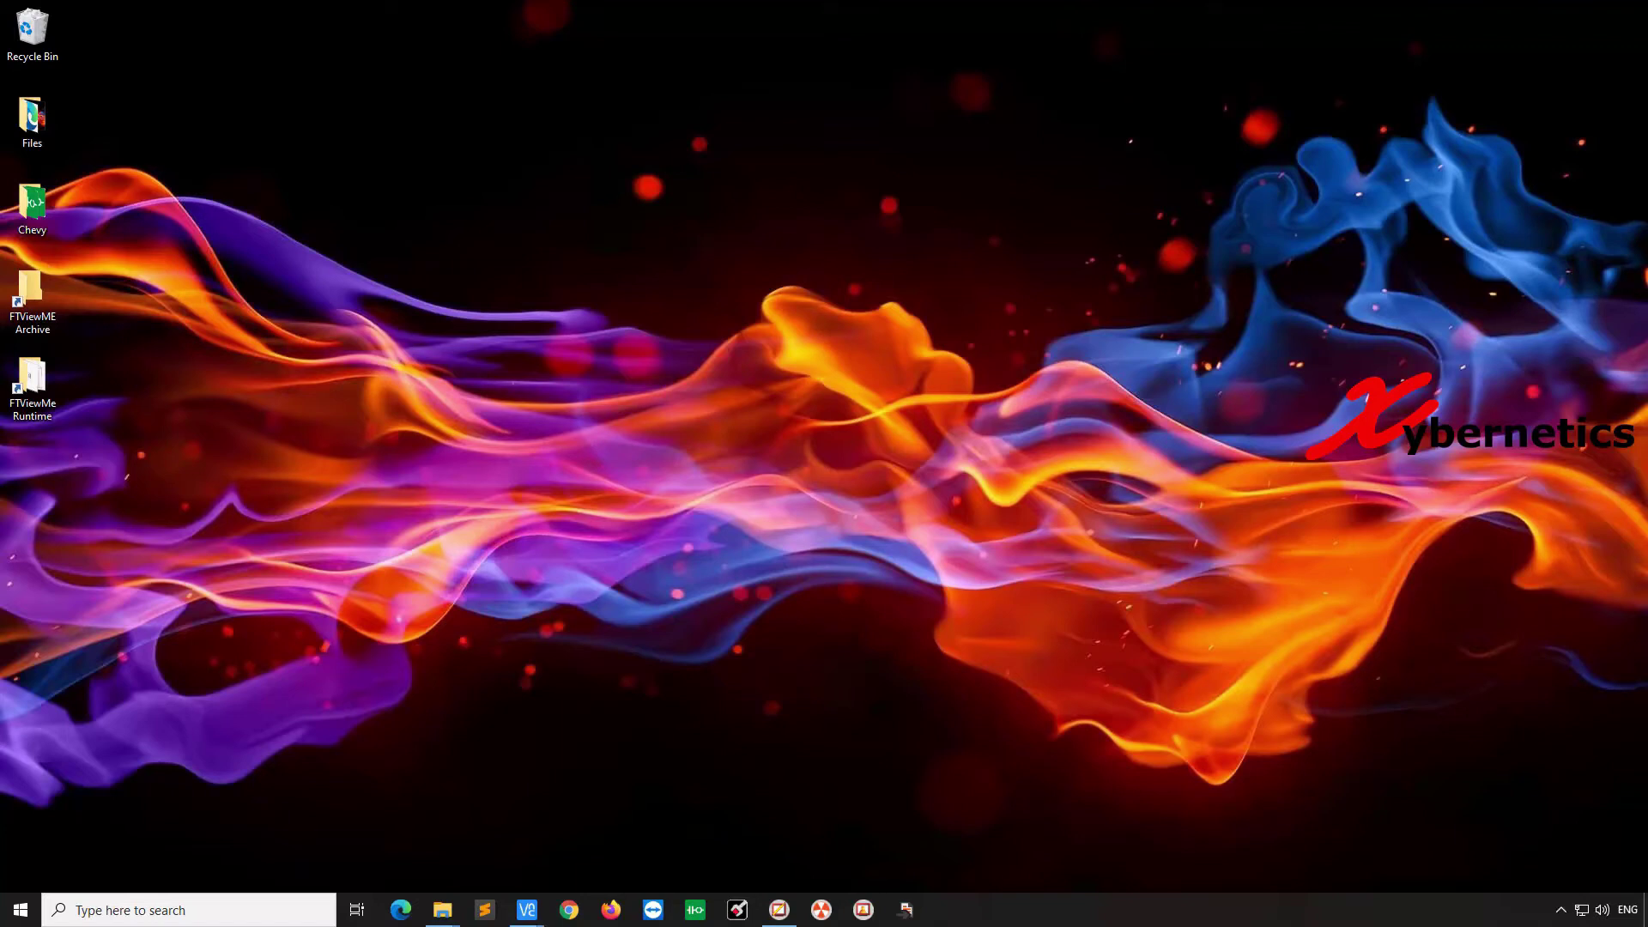
# - Bring the Studio project forward and review its Project Settings, still on PanelView Plus 7 Performance execution
pyautogui.click(779, 910)
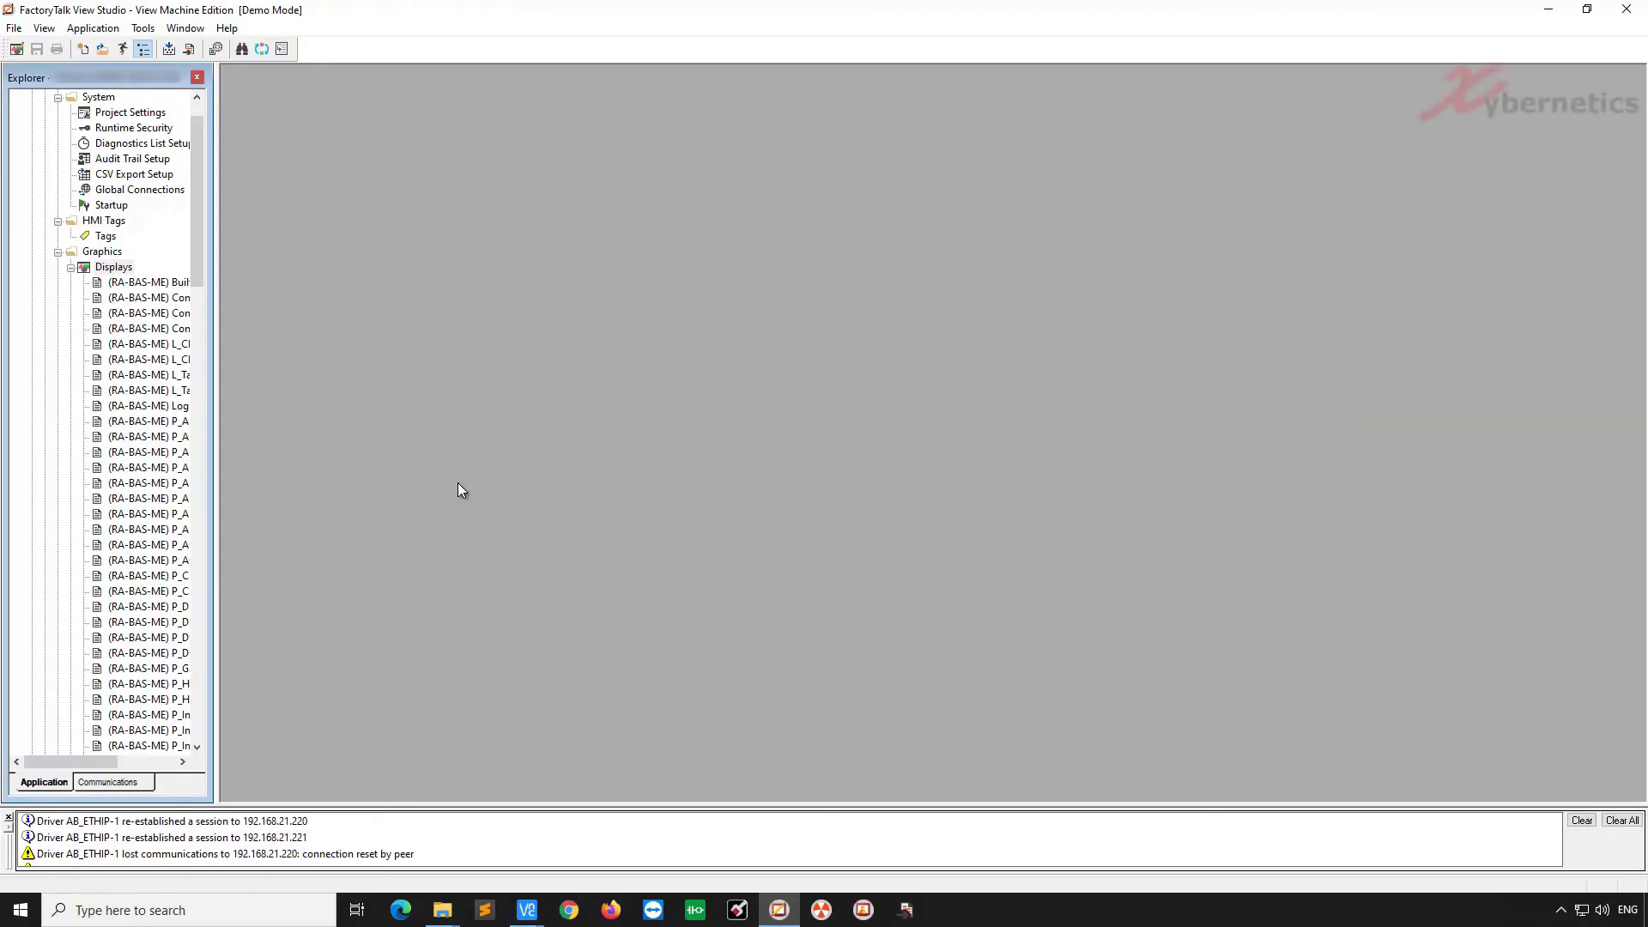
pyautogui.doubleClick(143, 121)
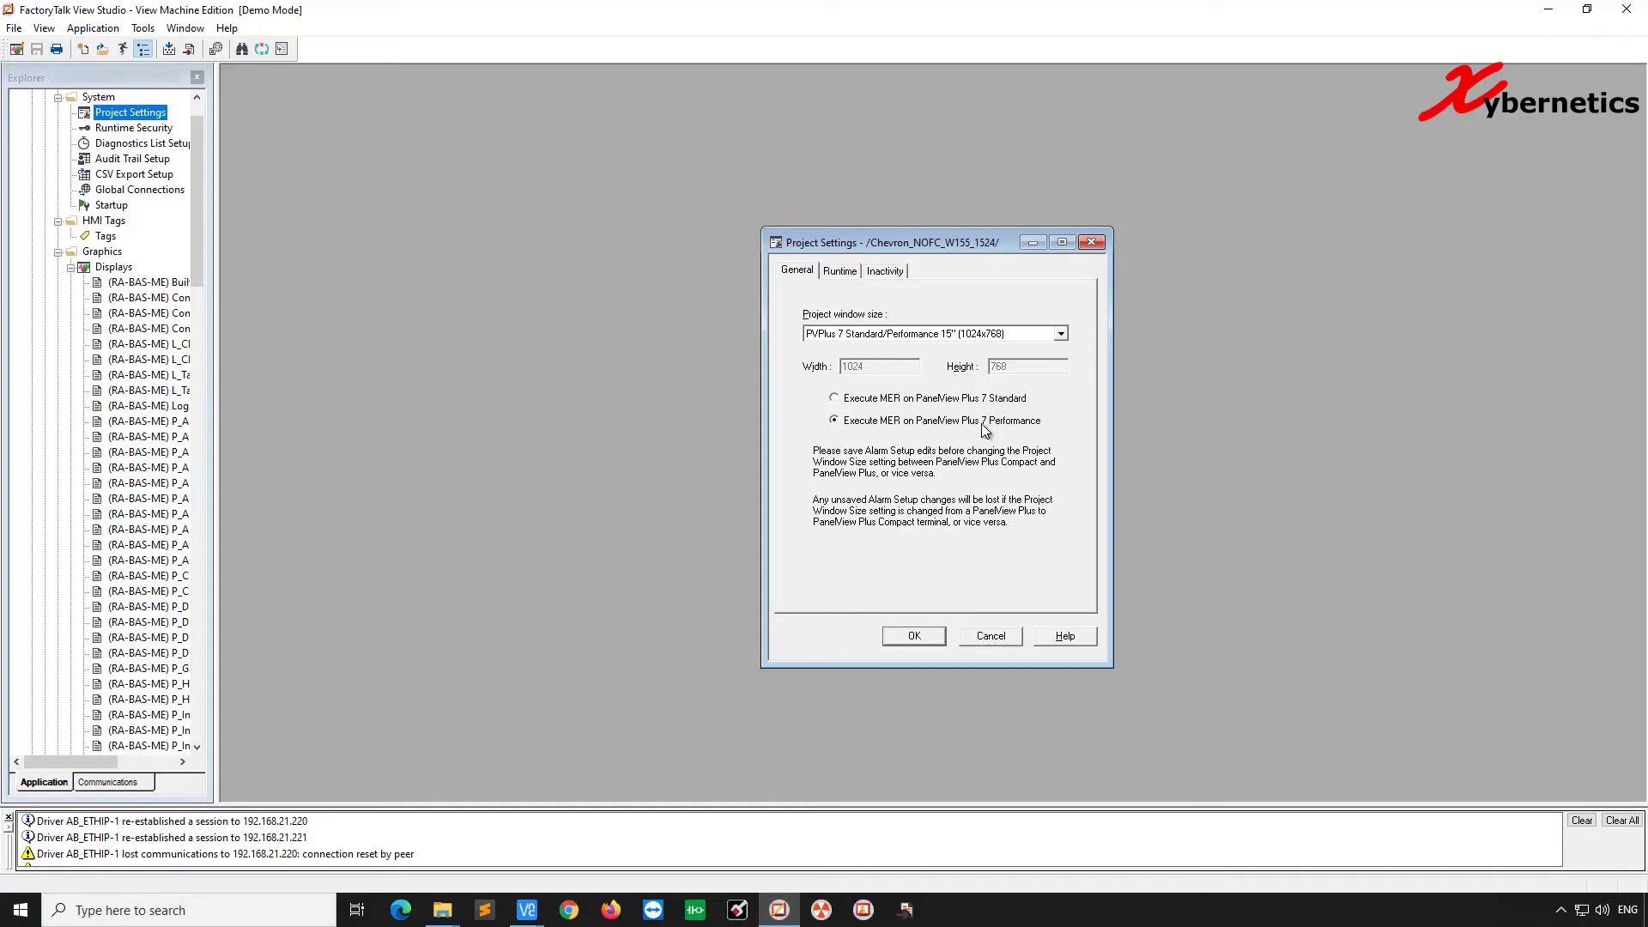
# - Close Project Settings unchanged and cancel Create Runtime Application without saving a file
pyautogui.click(991, 635)
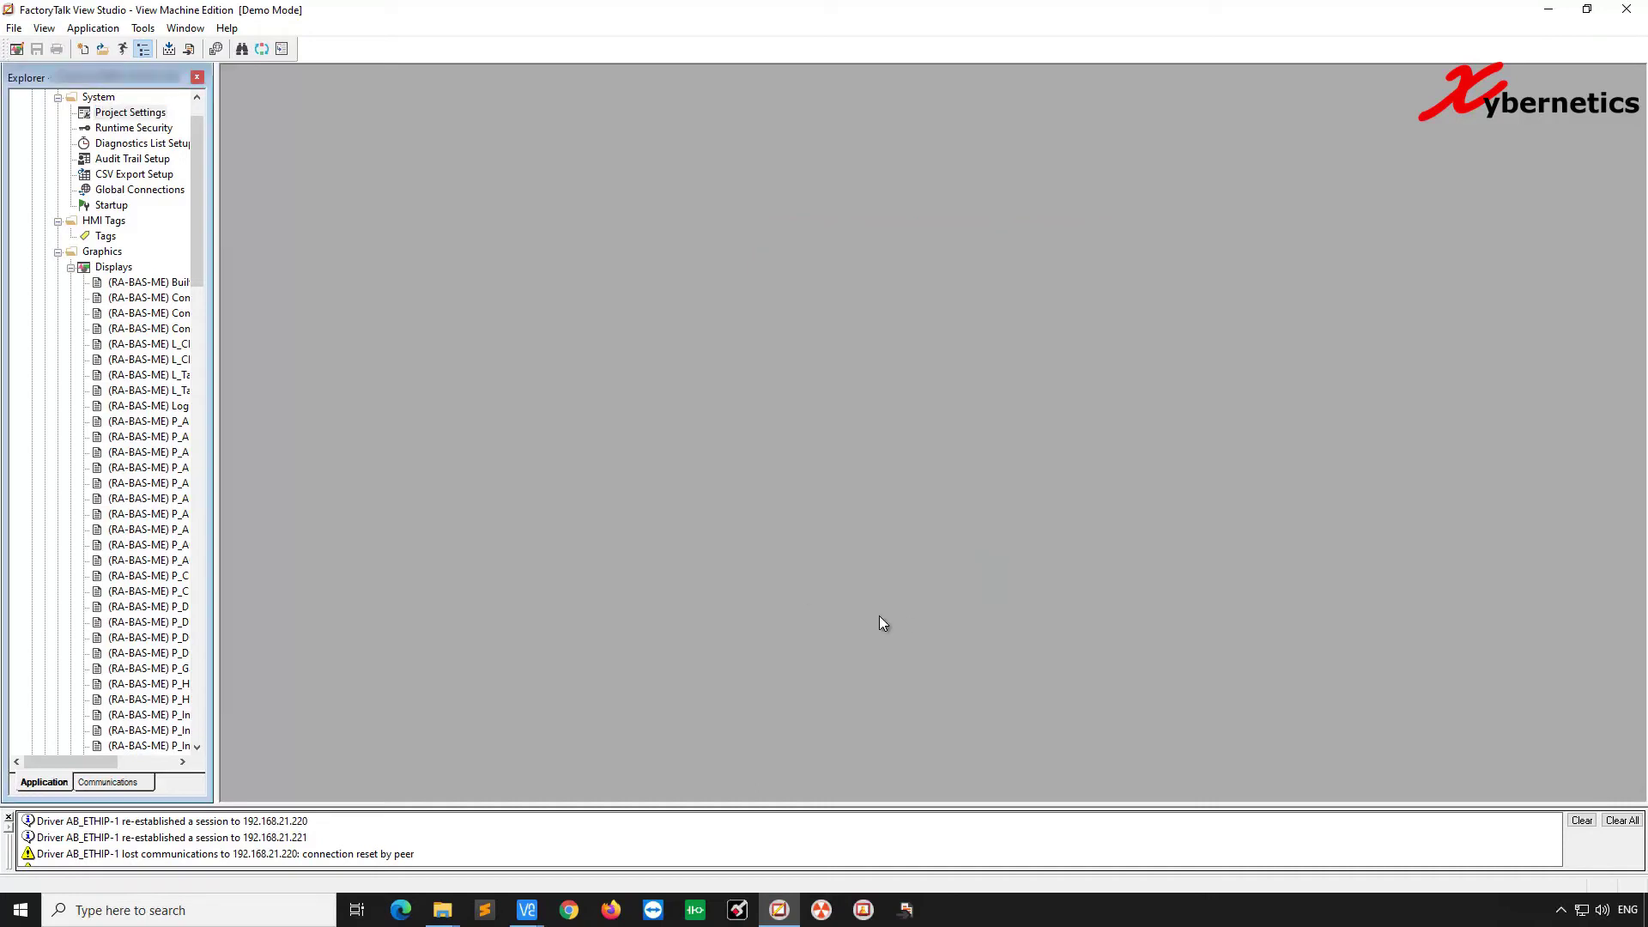
pyautogui.click(134, 29)
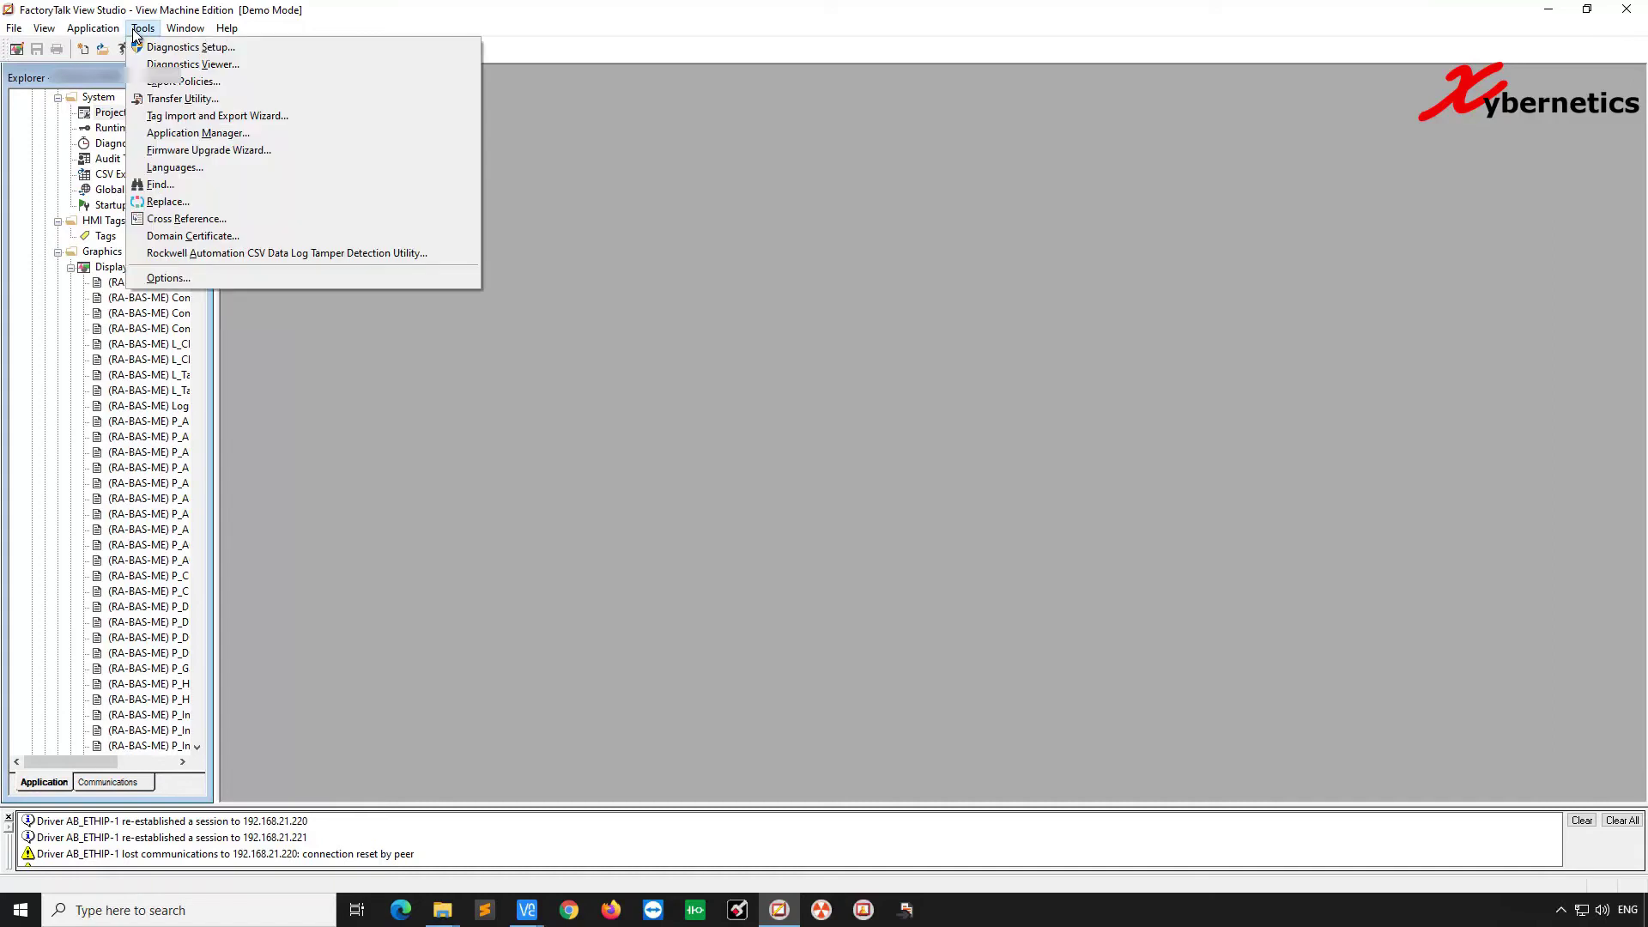
pyautogui.moveTo(107, 34)
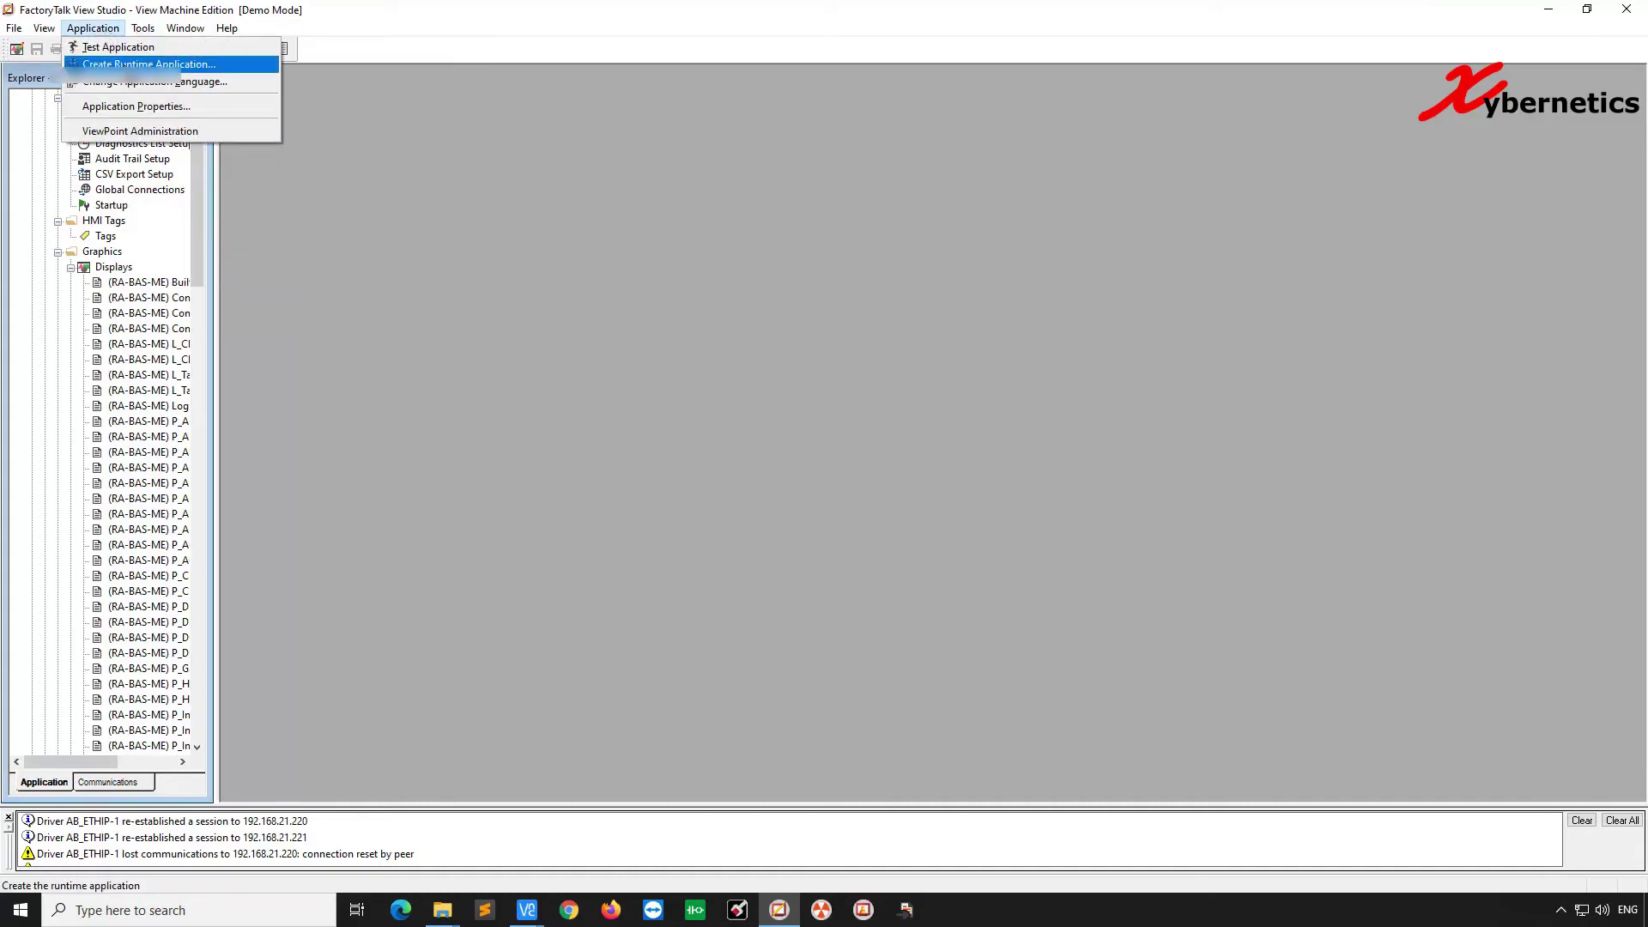
pyautogui.click(146, 65)
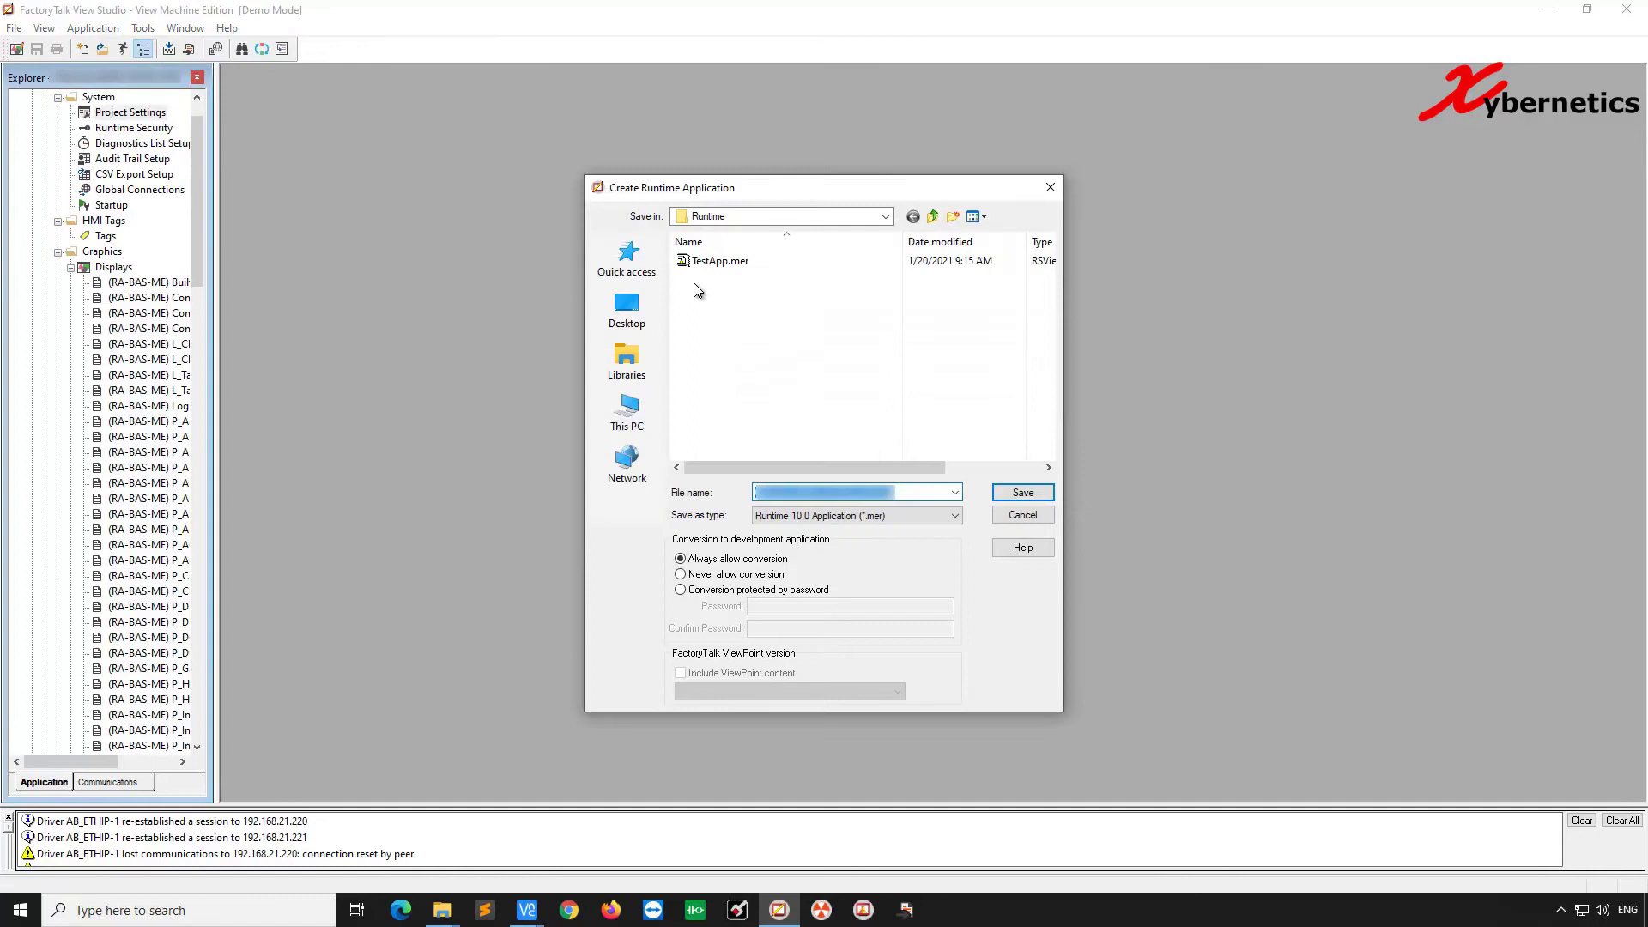
pyautogui.click(1021, 518)
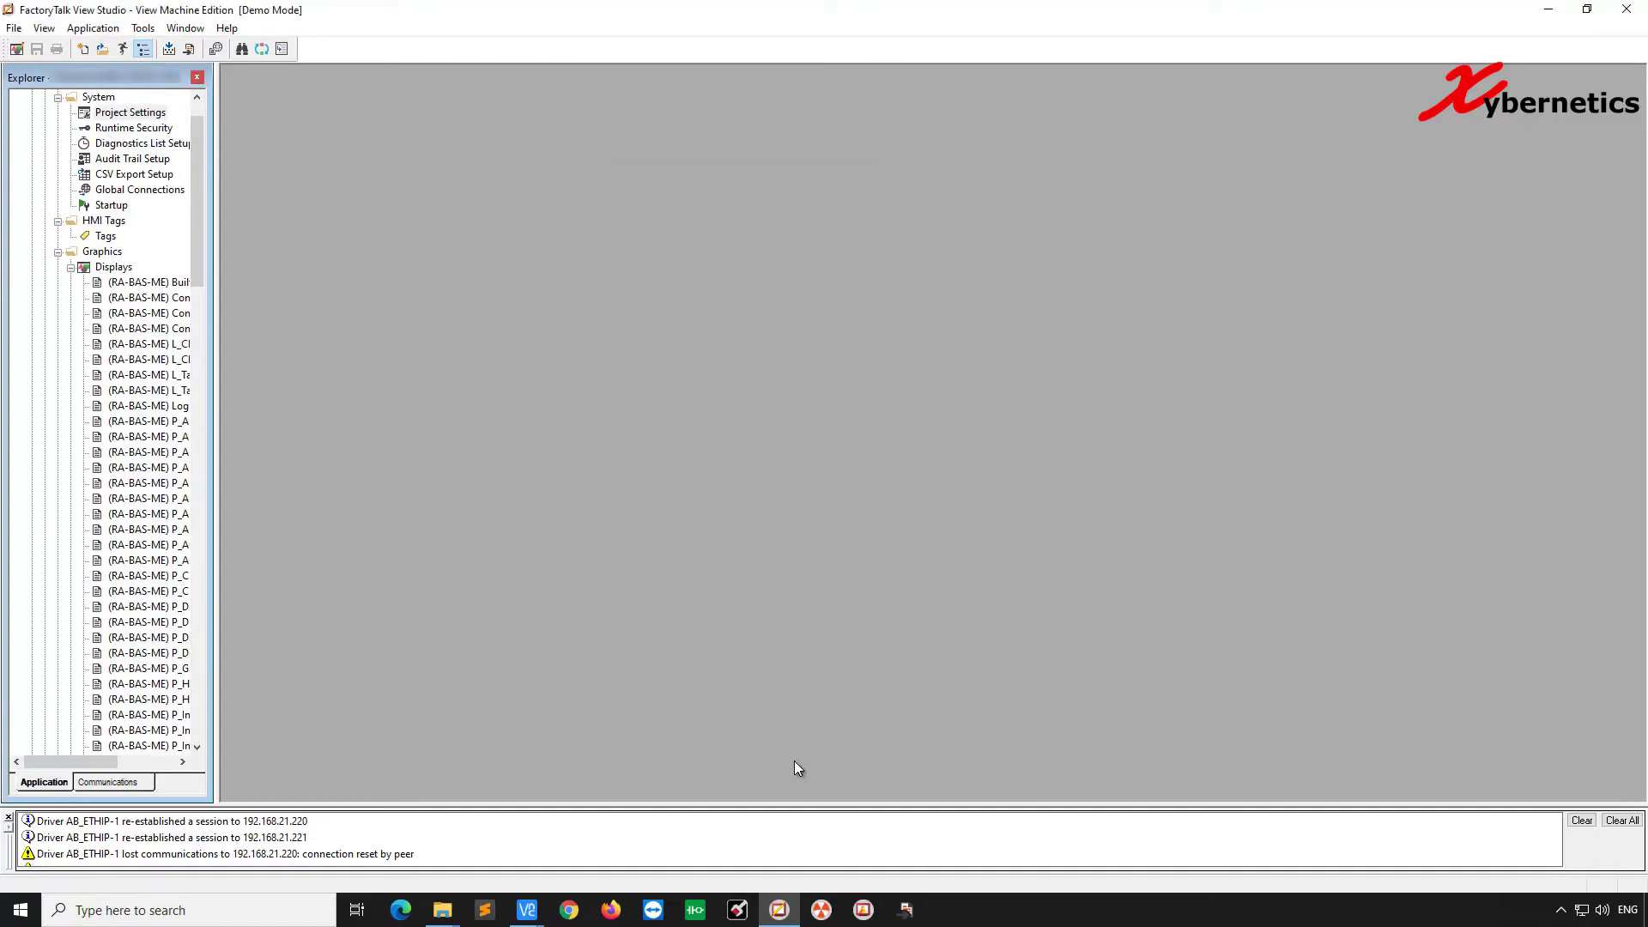
# - In the Transfer Utility, choose TestApp.mer as the source file
pyautogui.click(144, 29)
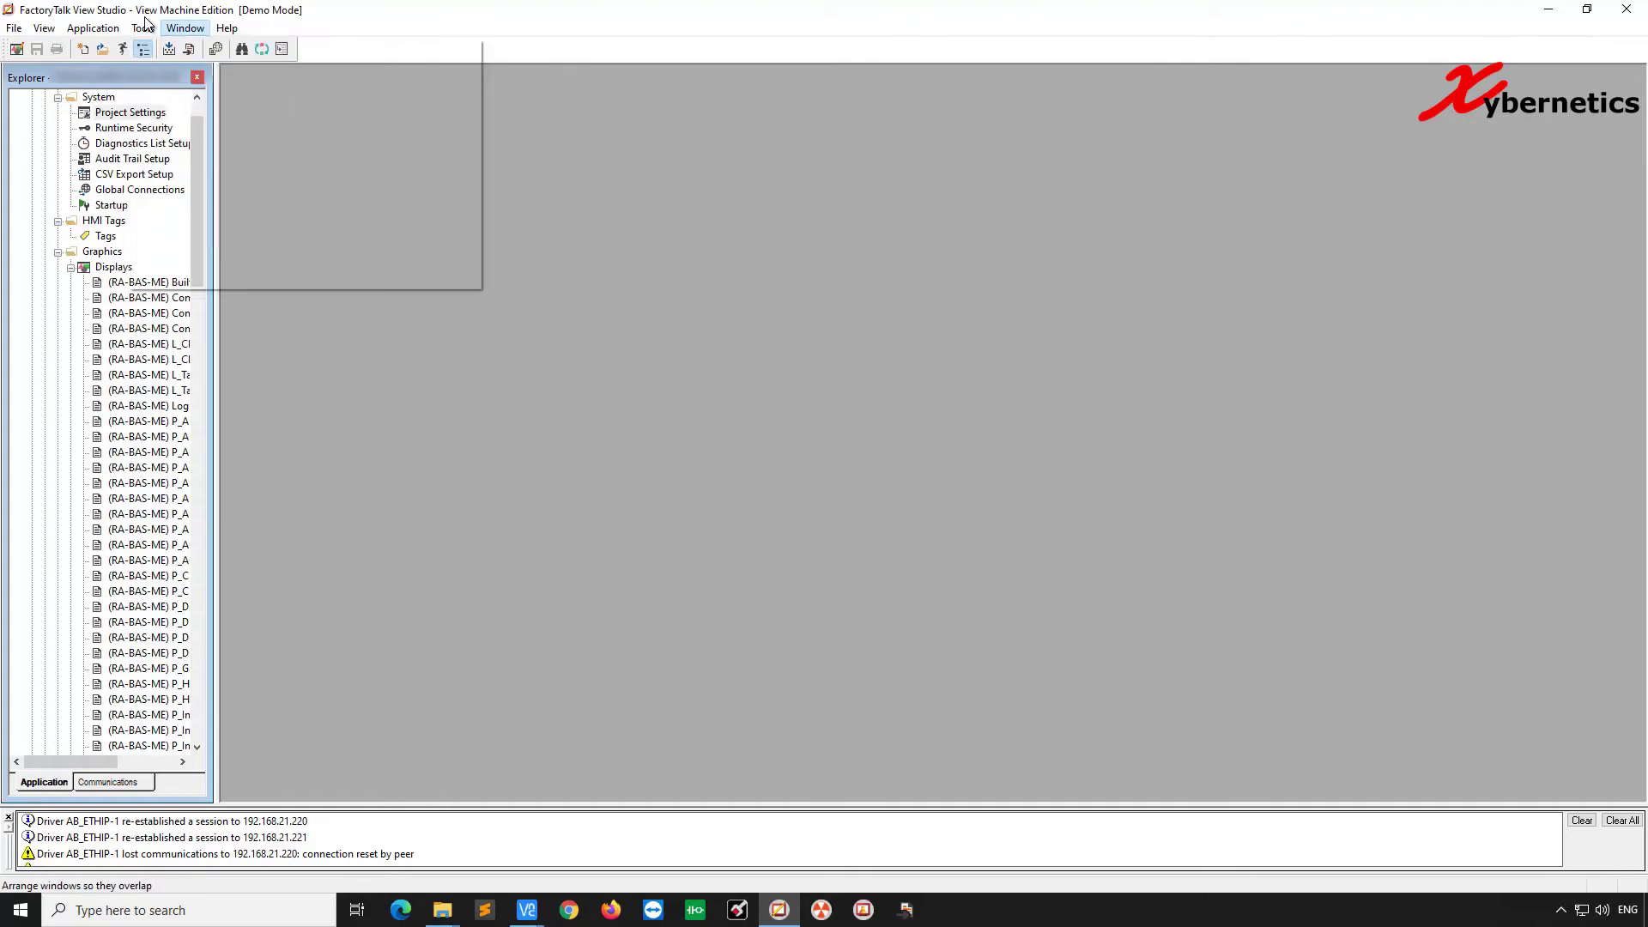
pyautogui.click(173, 100)
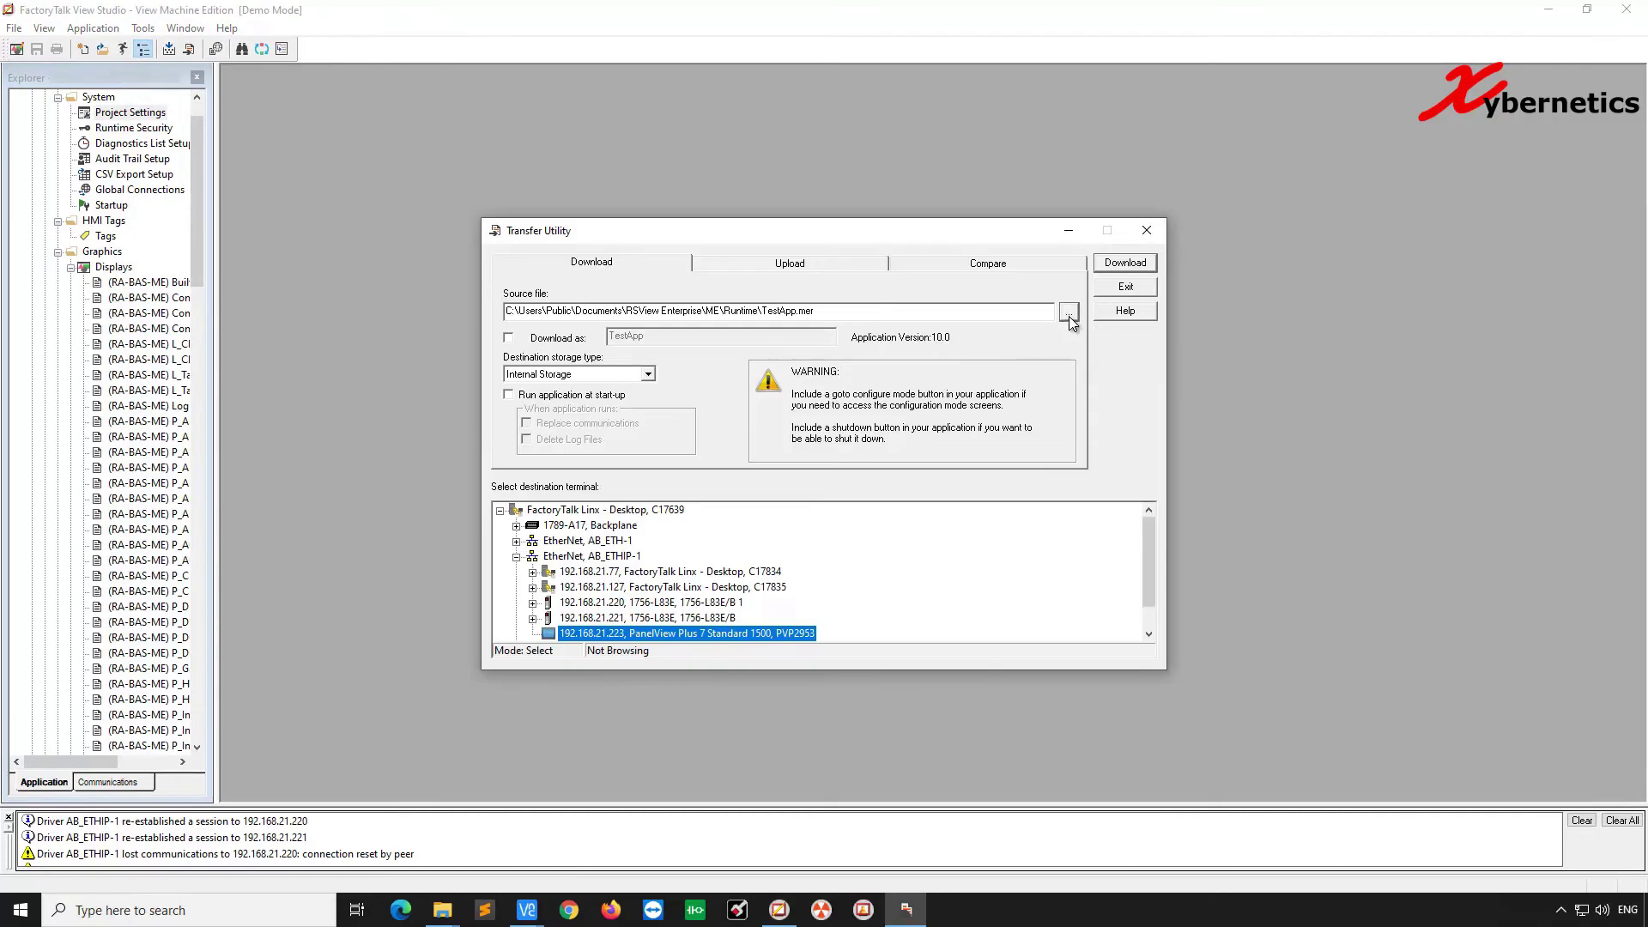
pyautogui.click(1068, 316)
pyautogui.click(699, 372)
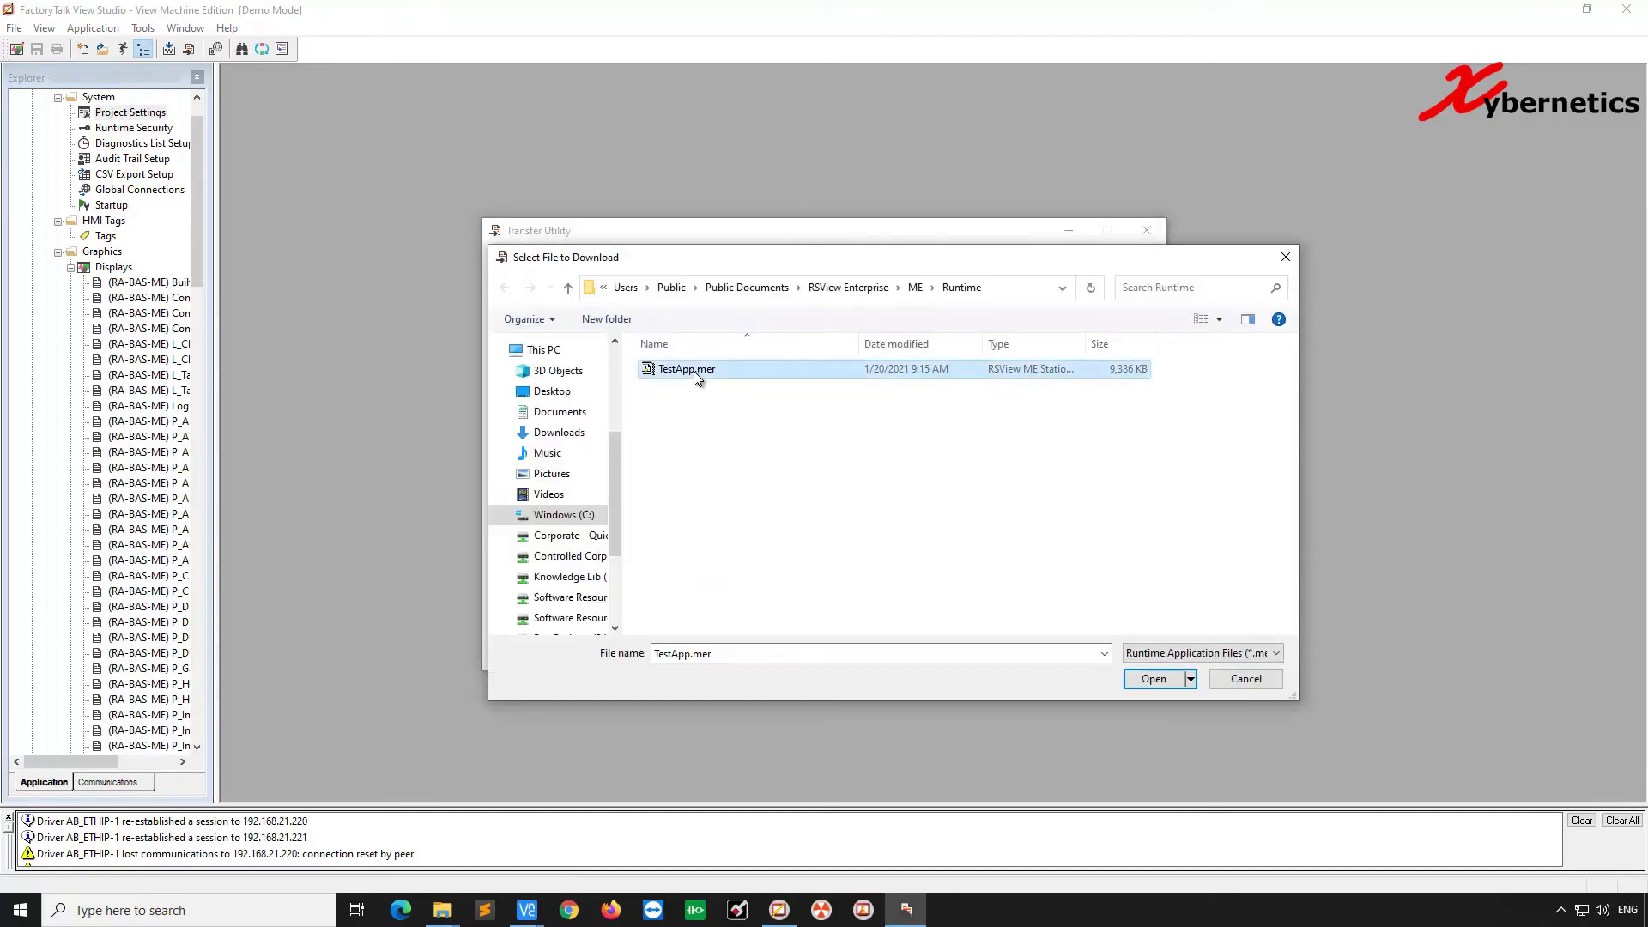
pyautogui.click(1157, 675)
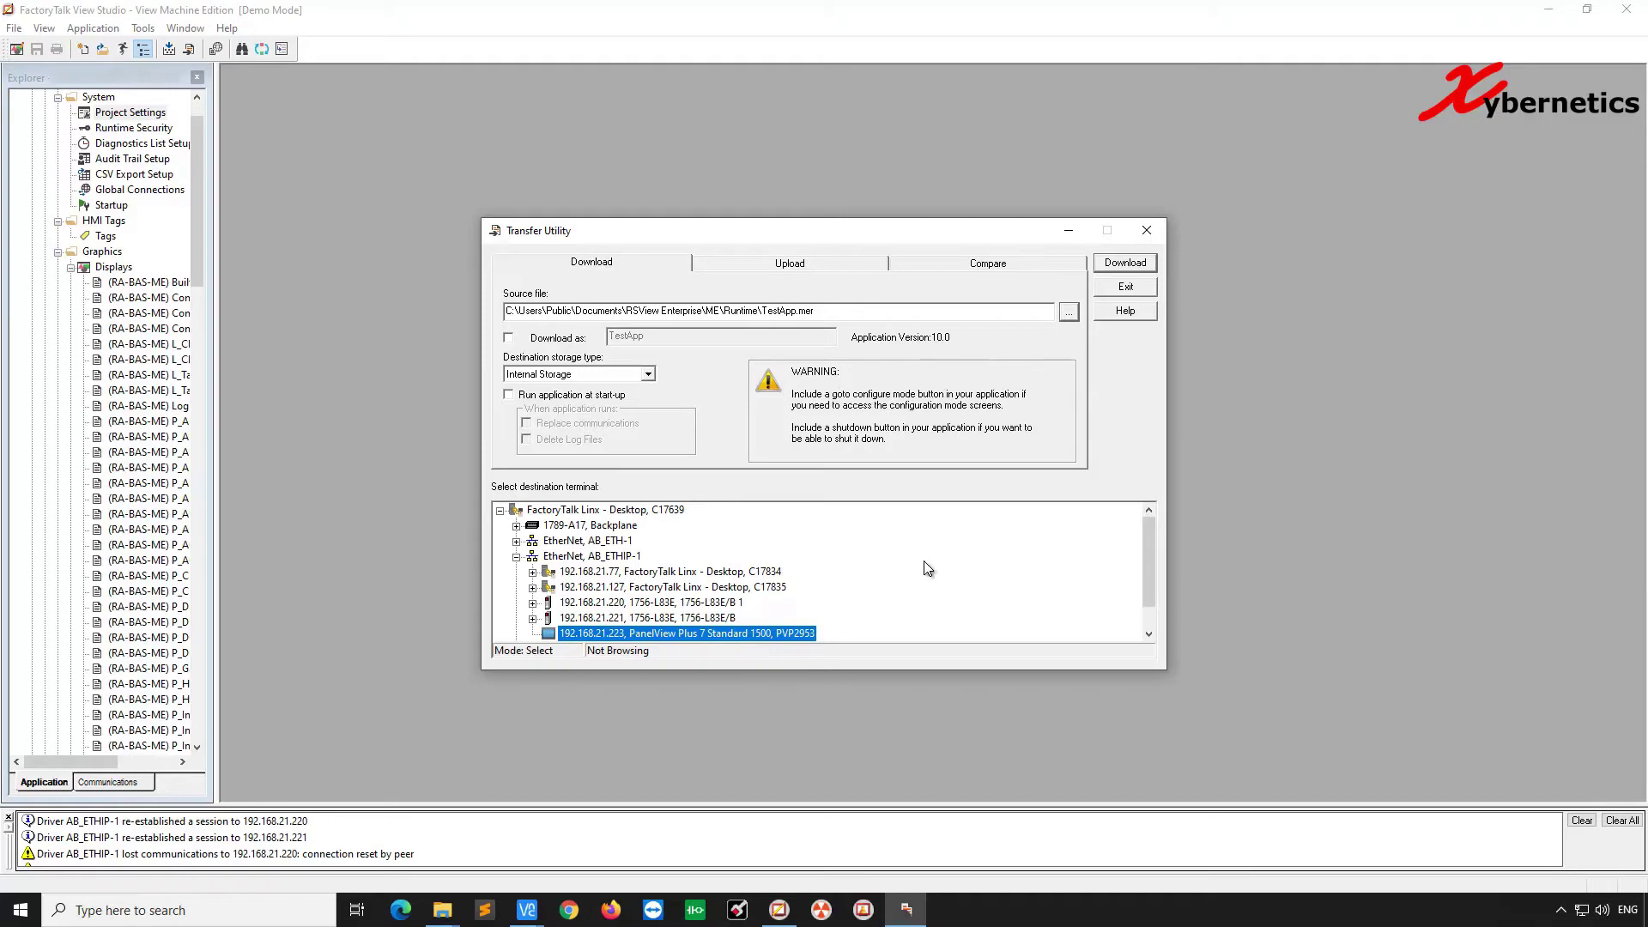
# - Download TestApp.mer to the PanelView terminal, overwriting the existing copy
pyautogui.click(1127, 266)
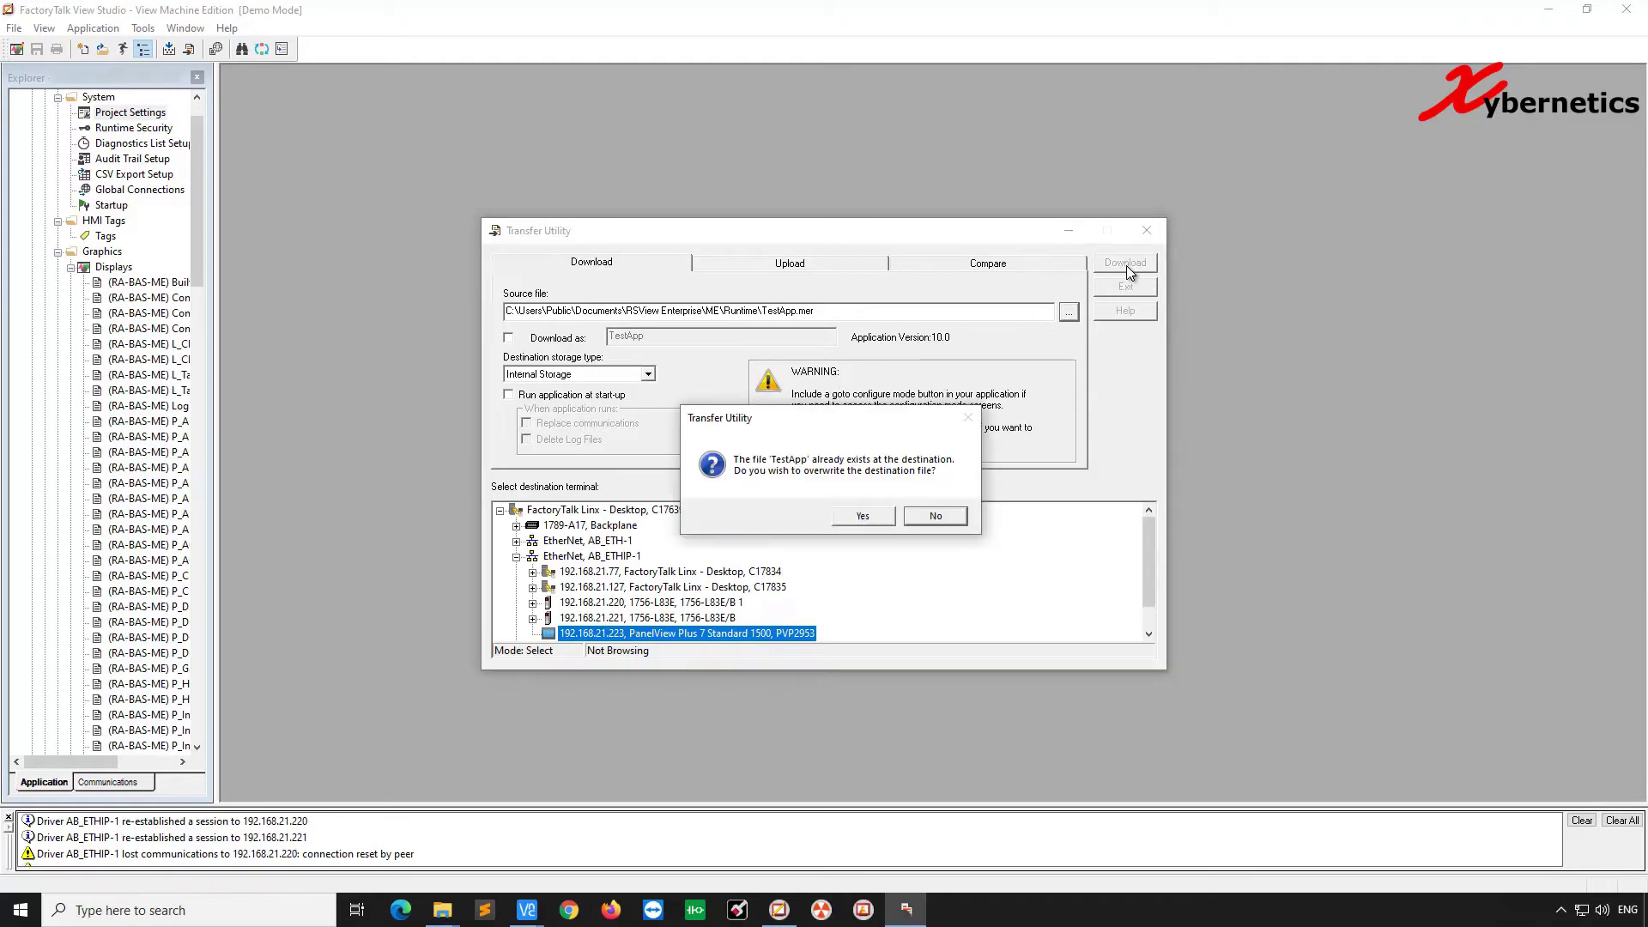
pyautogui.click(876, 521)
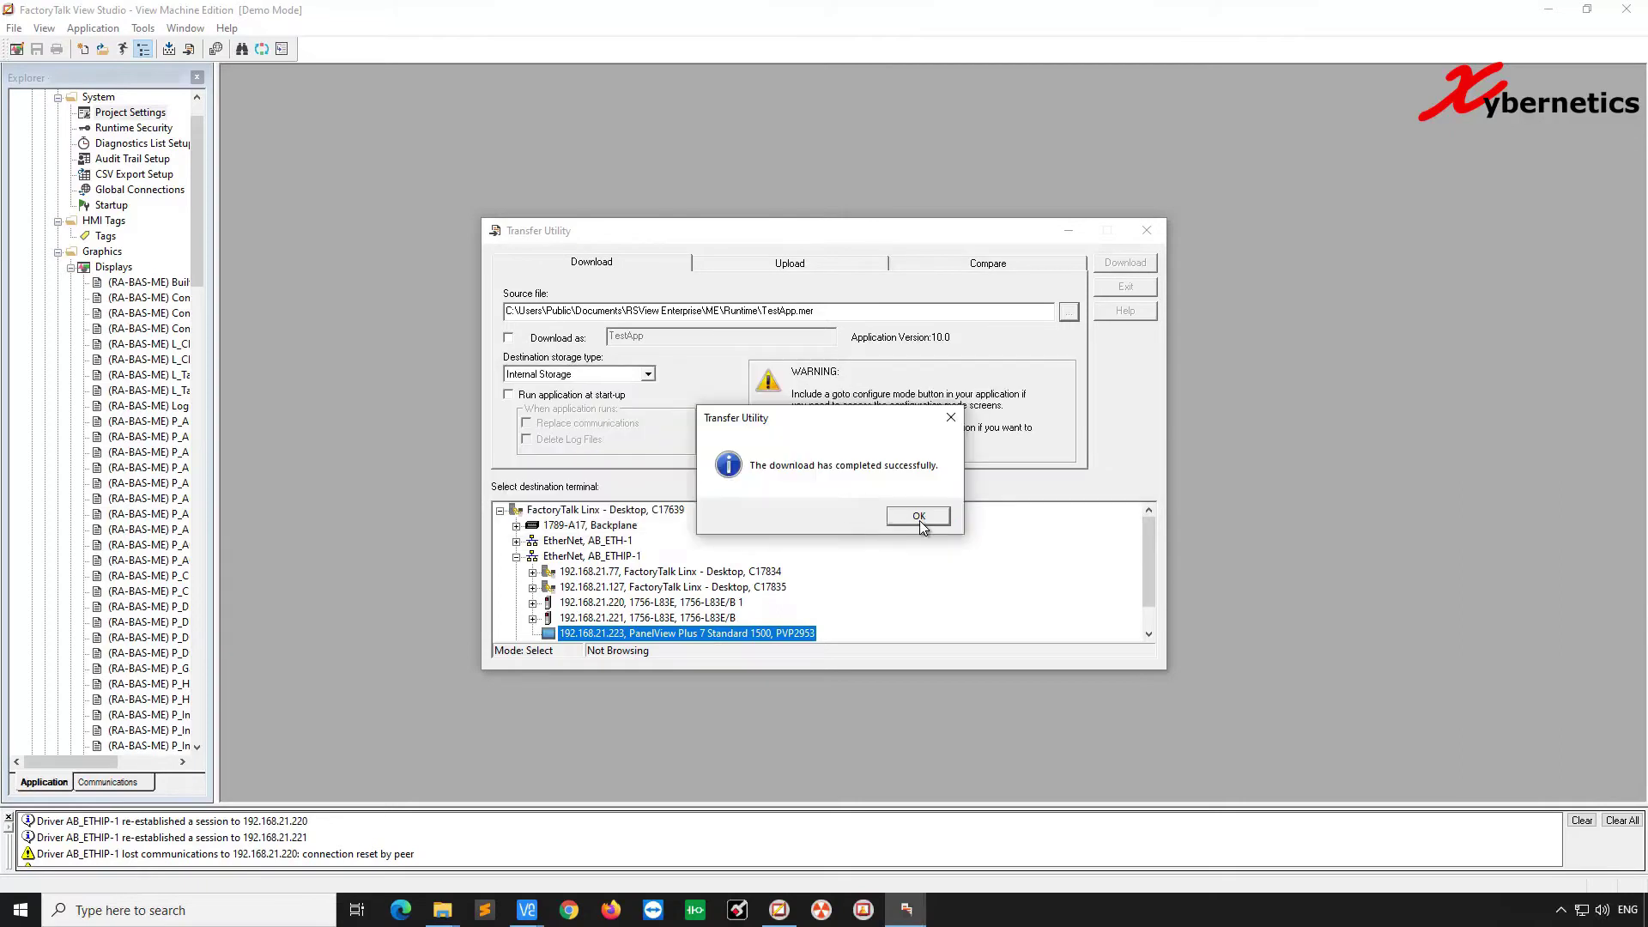
pyautogui.click(919, 518)
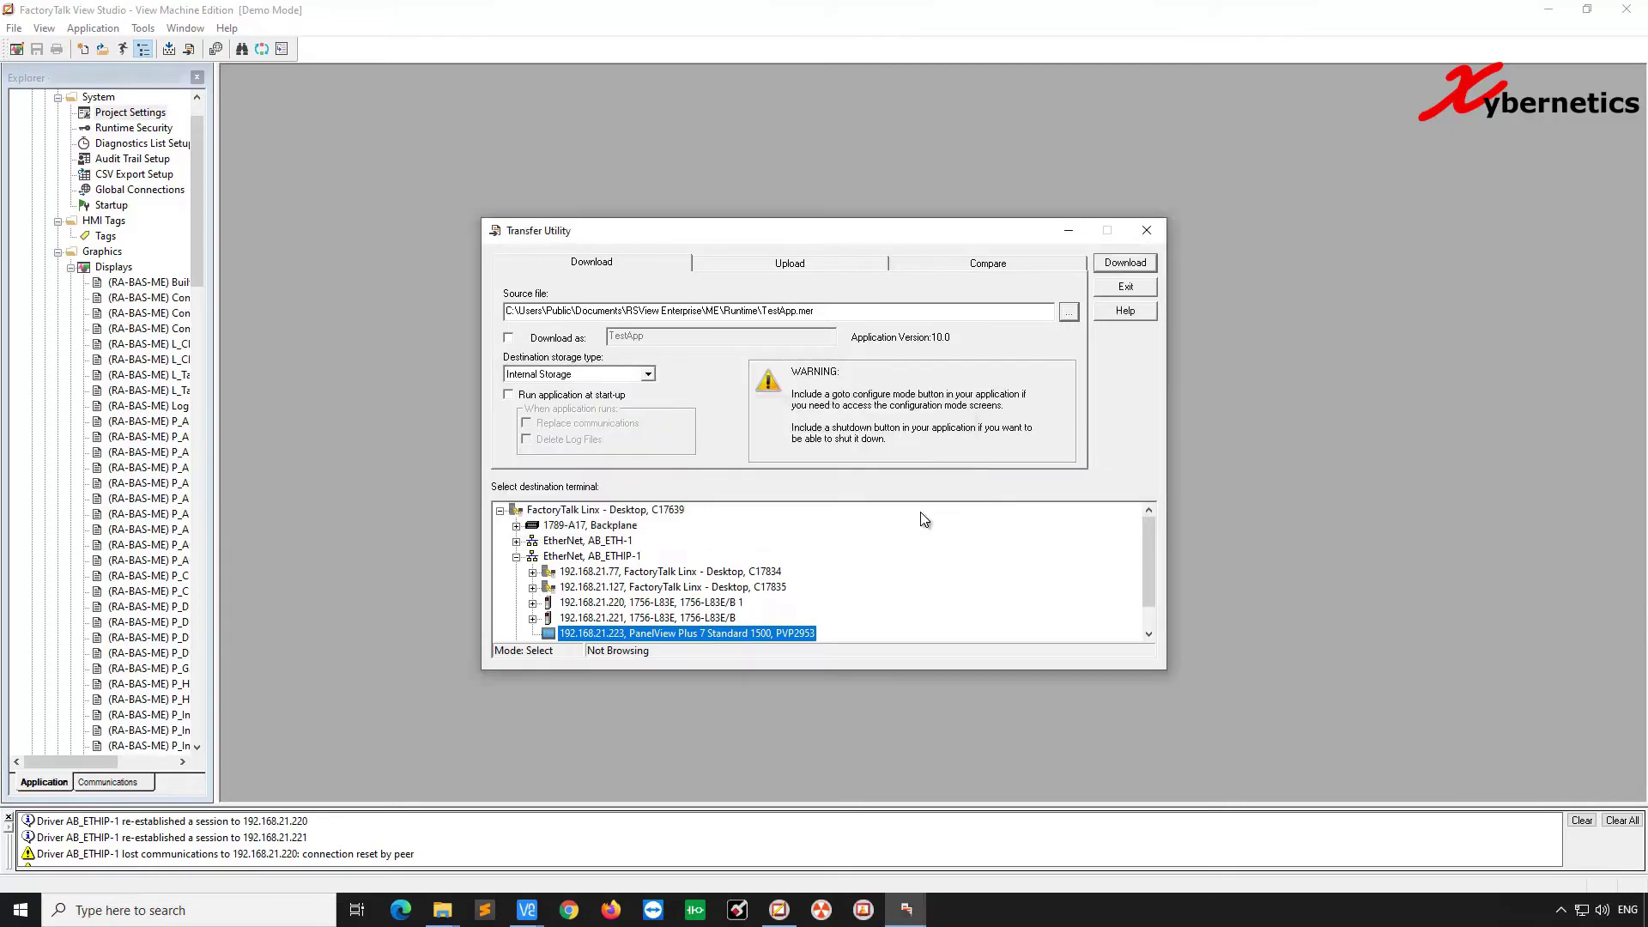
# - Load TestApp.mer on the PanelView through VNC, replacing communications, and dismiss the incompatible-application error
pyautogui.click(527, 910)
pyautogui.click(605, 831)
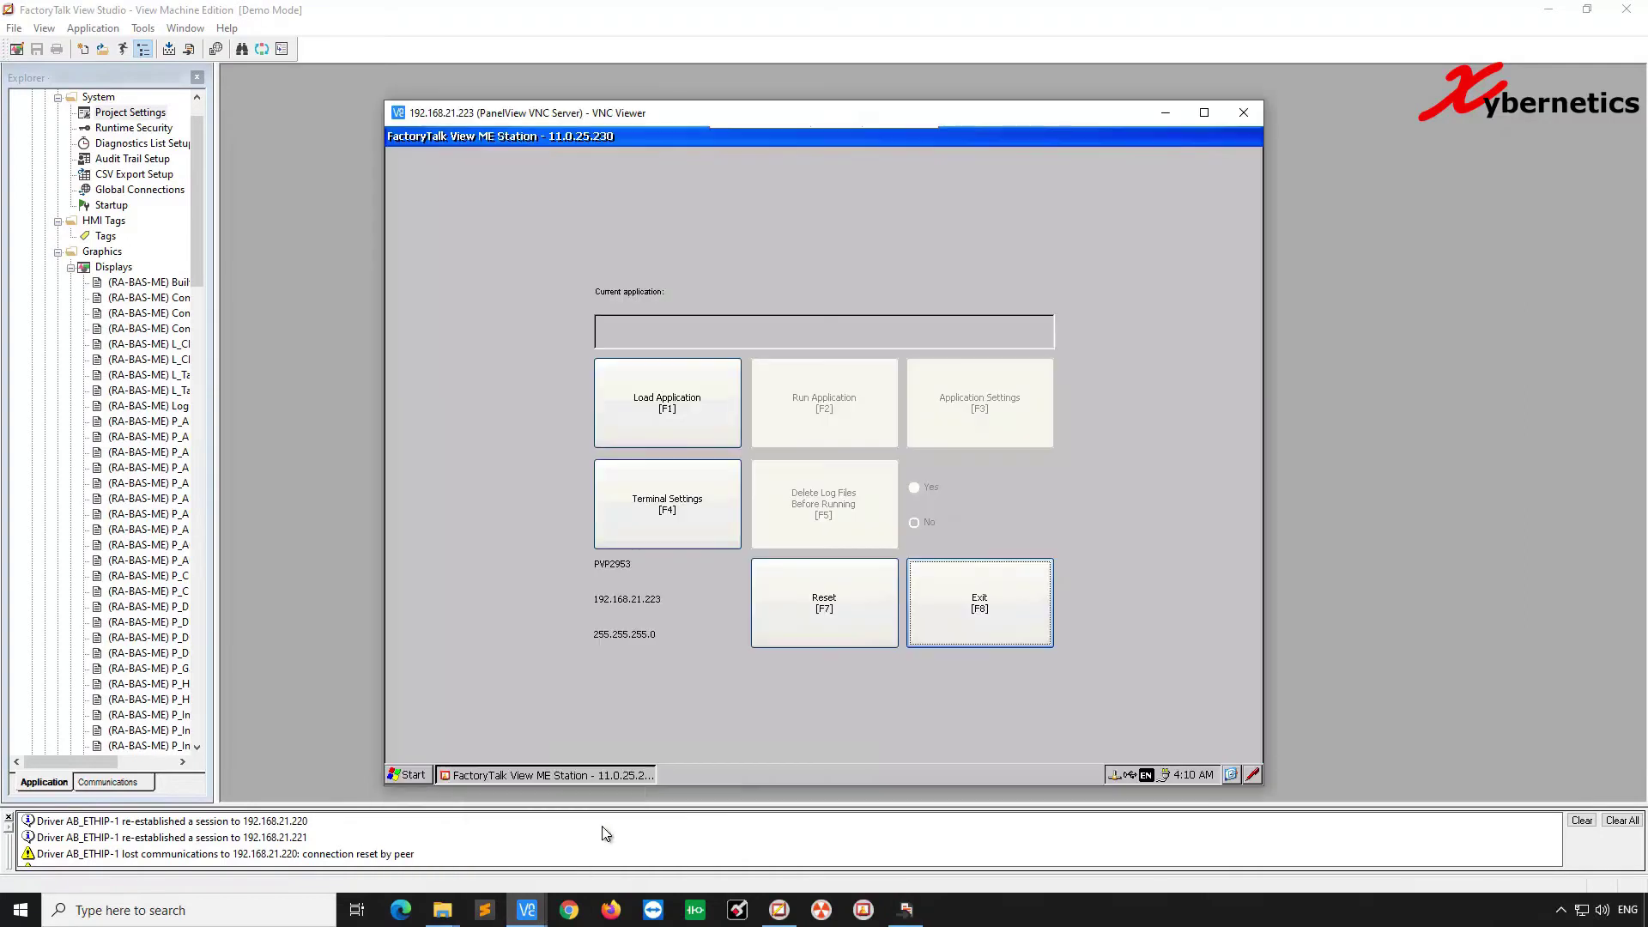
pyautogui.click(682, 417)
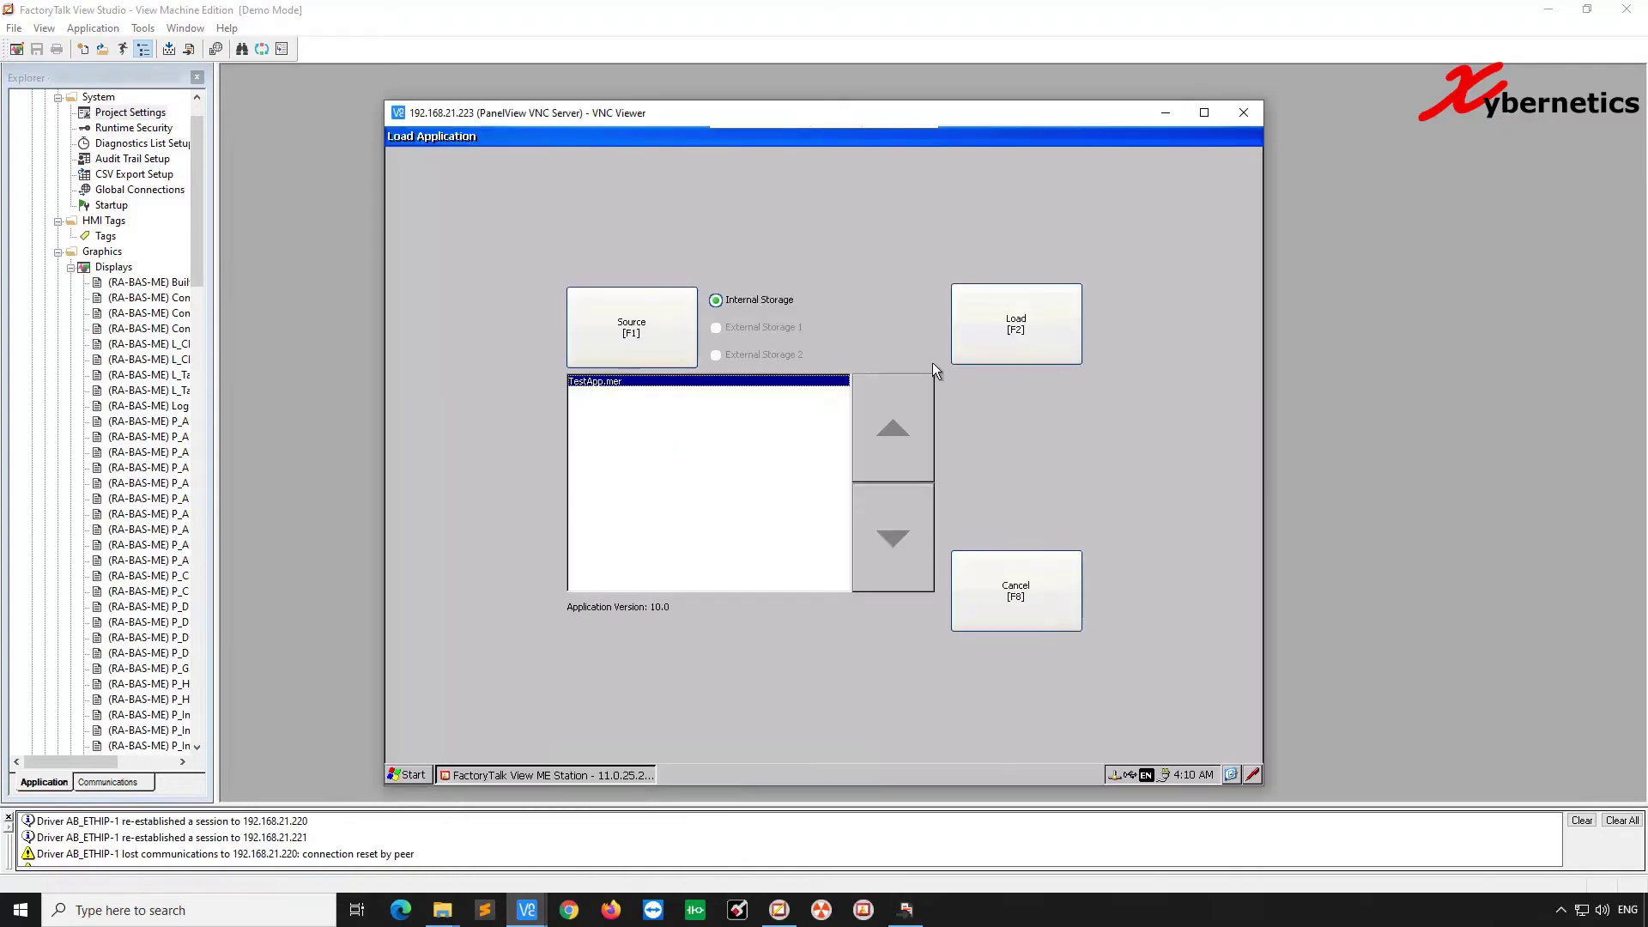
pyautogui.click(1031, 338)
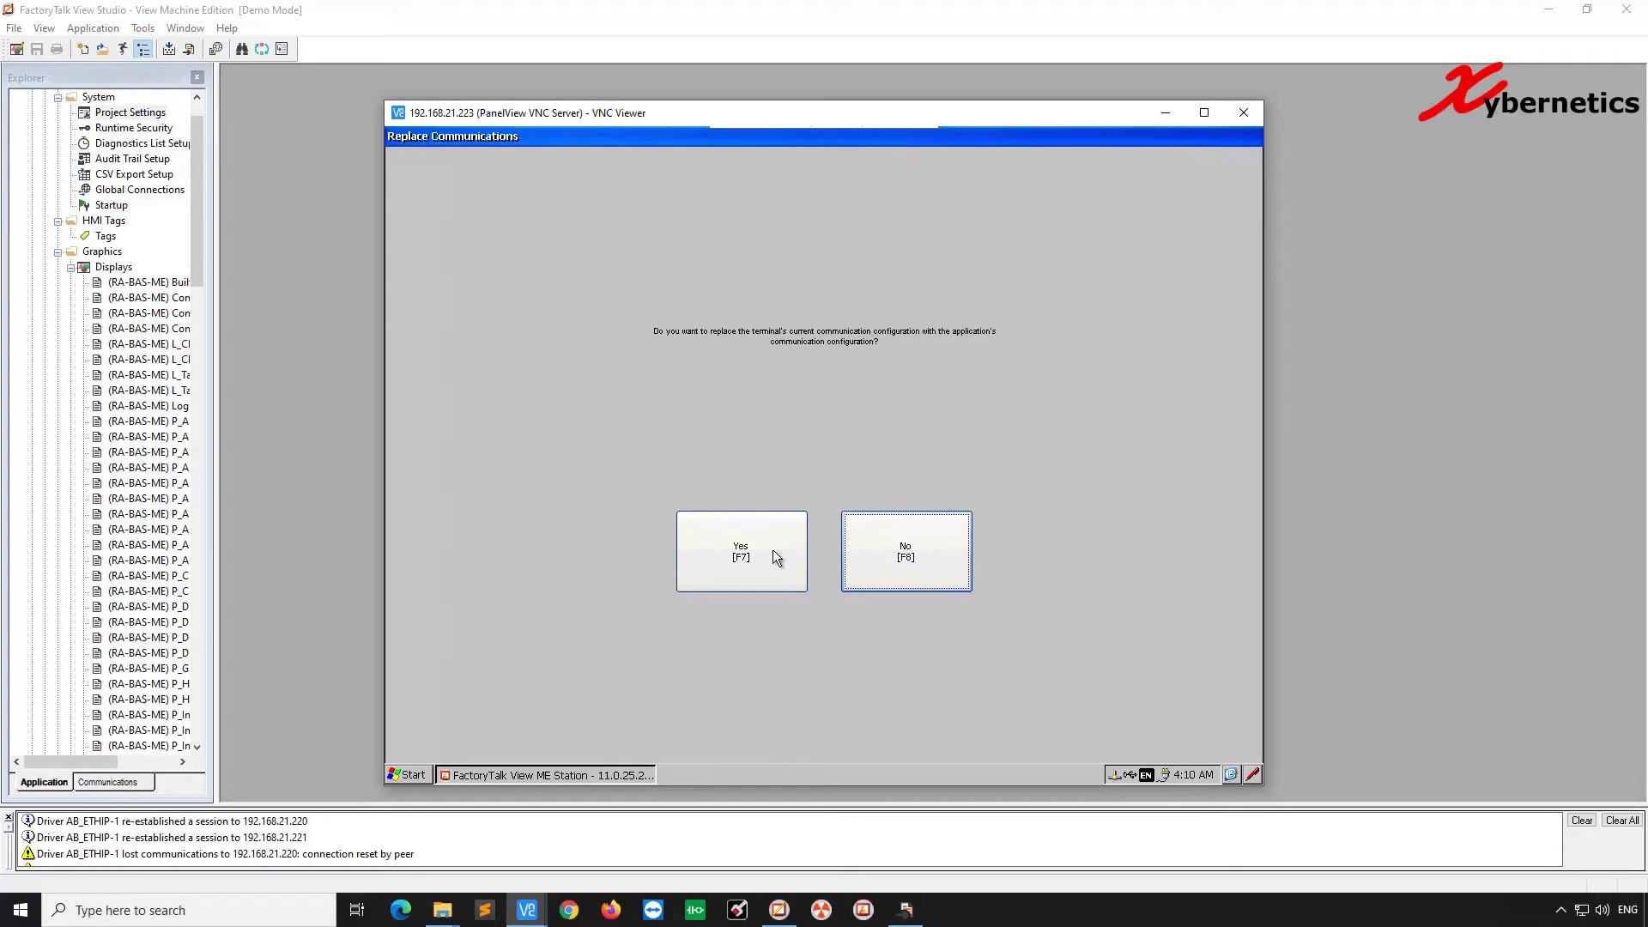
pyautogui.click(775, 555)
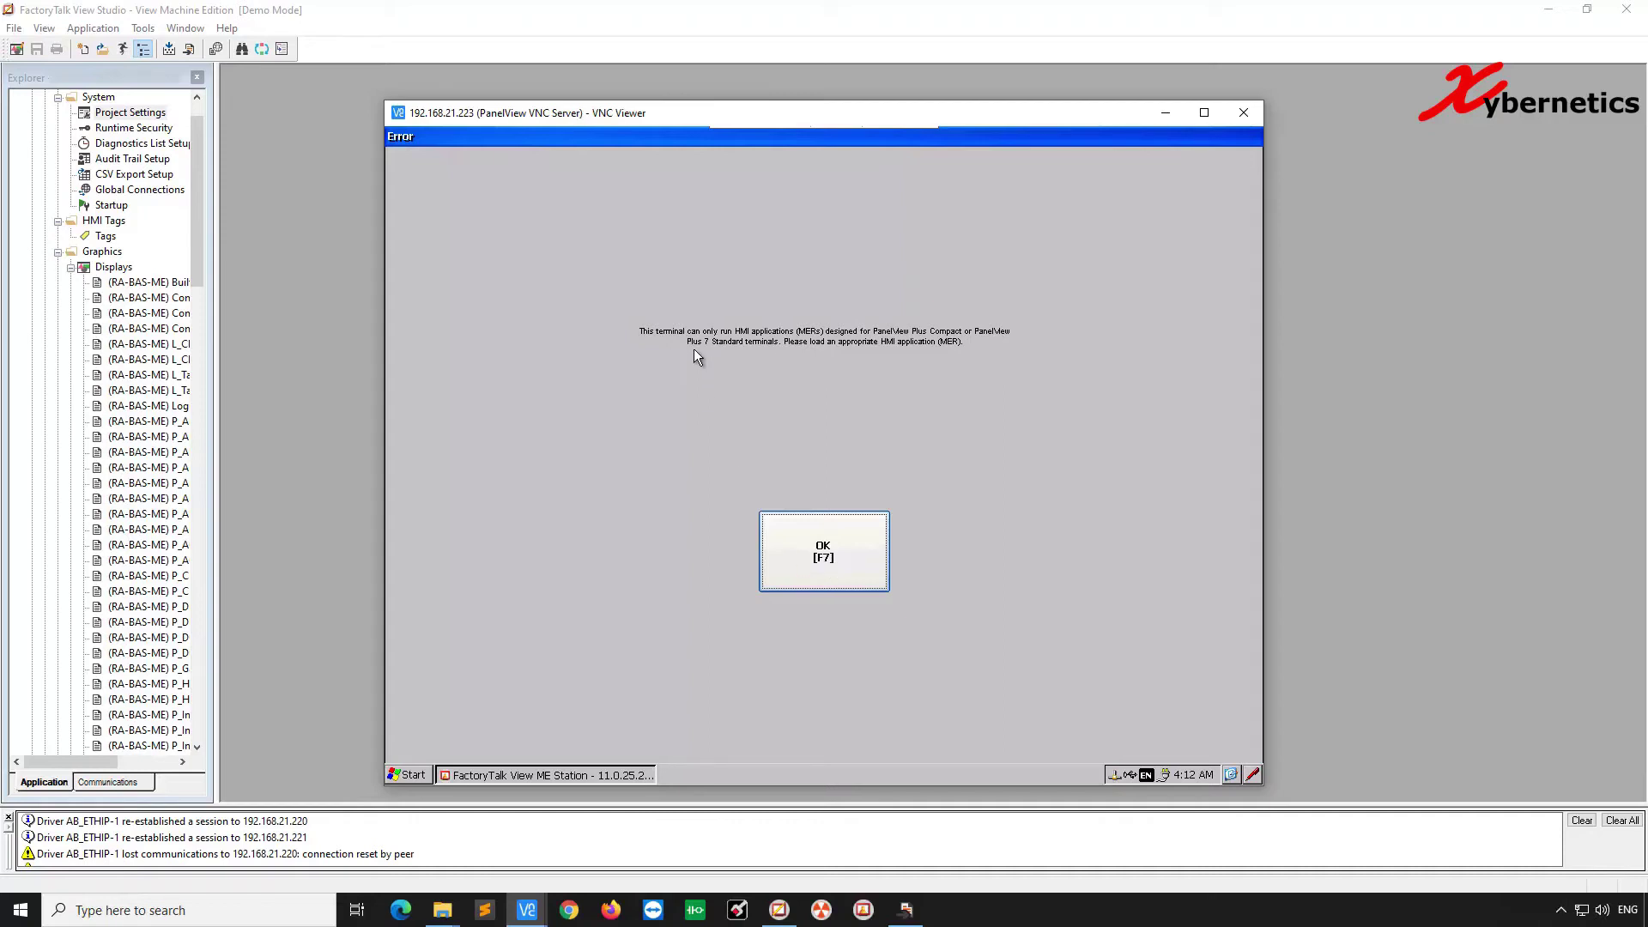
pyautogui.click(843, 559)
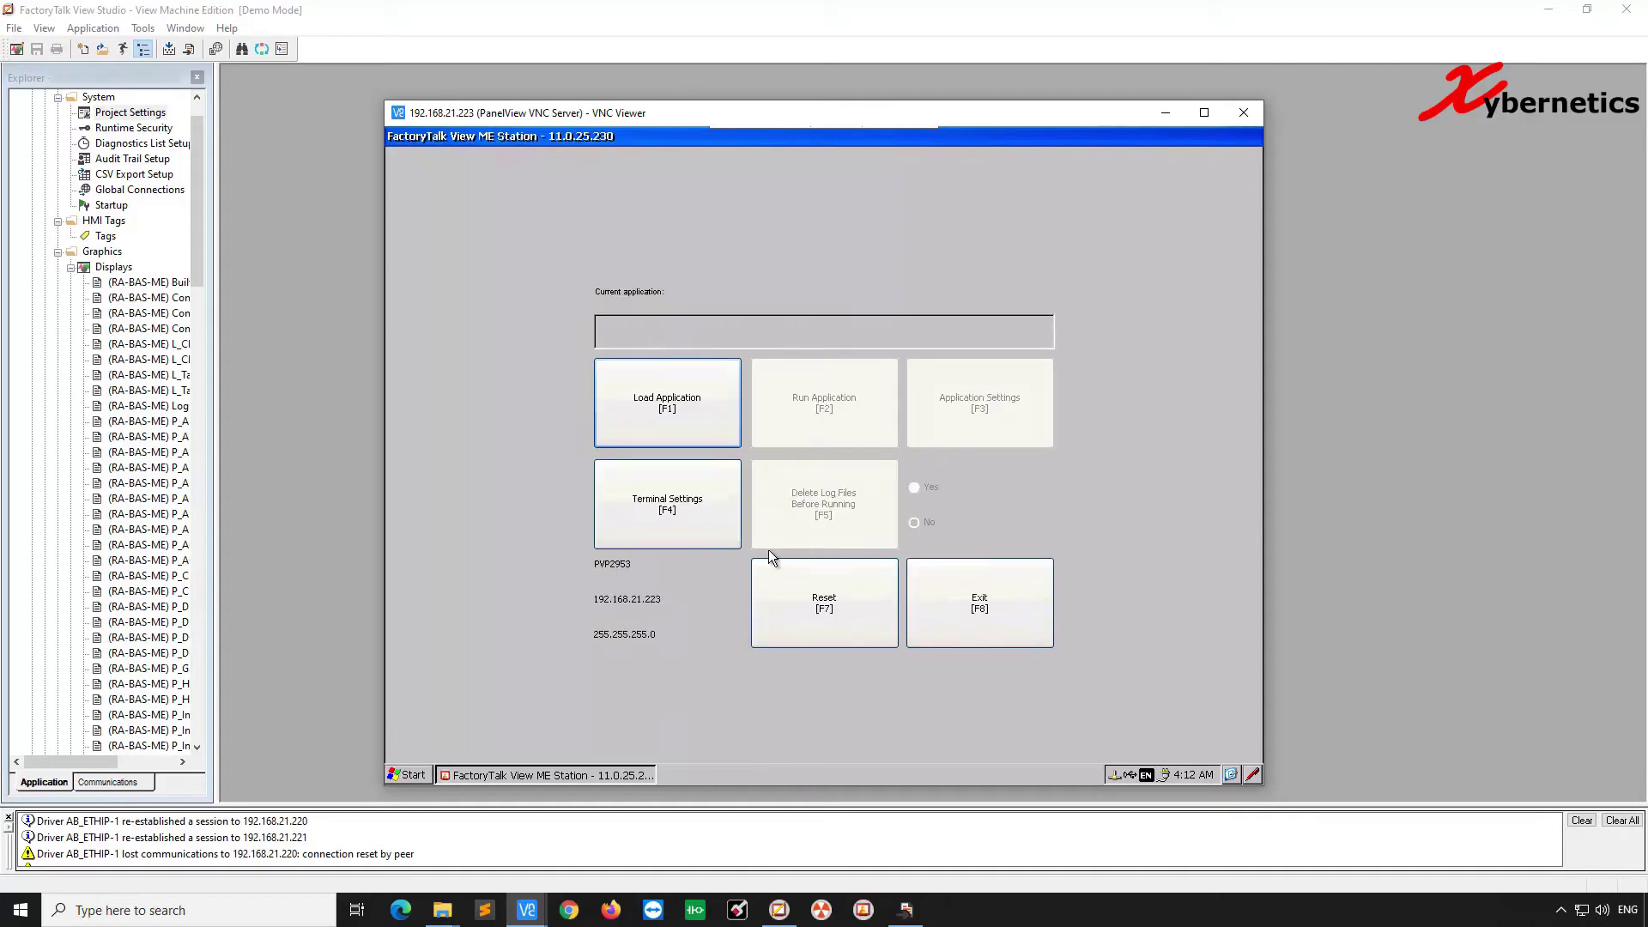
# - Minimize the Transfer Utility to reveal the ME Station main screen
pyautogui.click(905, 910)
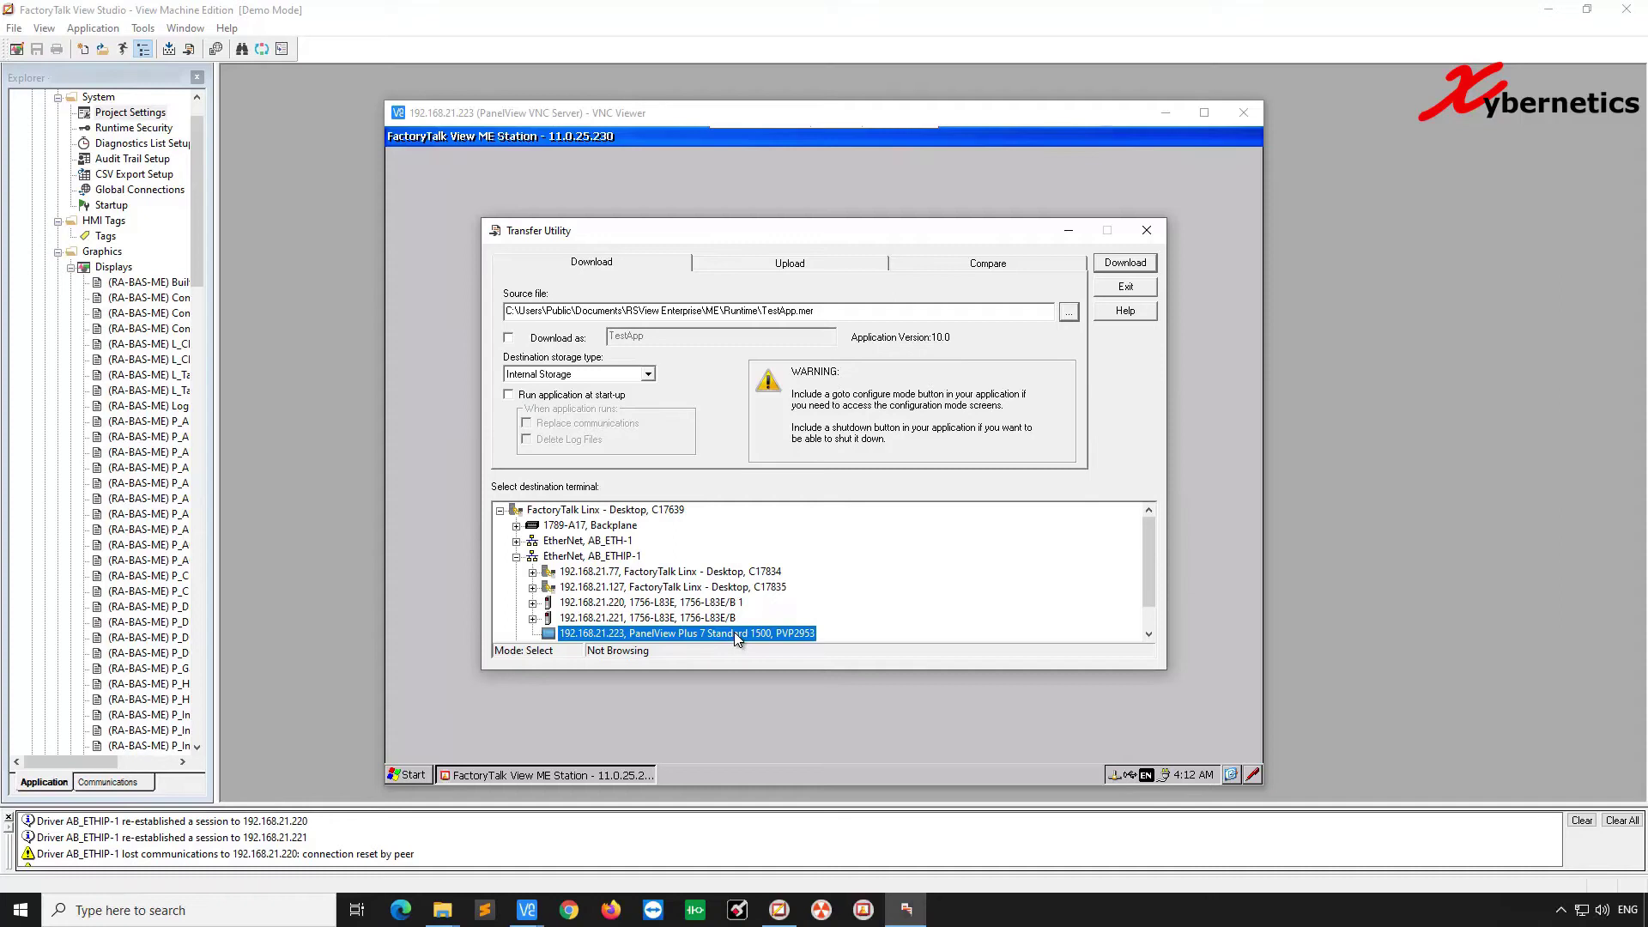
pyautogui.click(1073, 231)
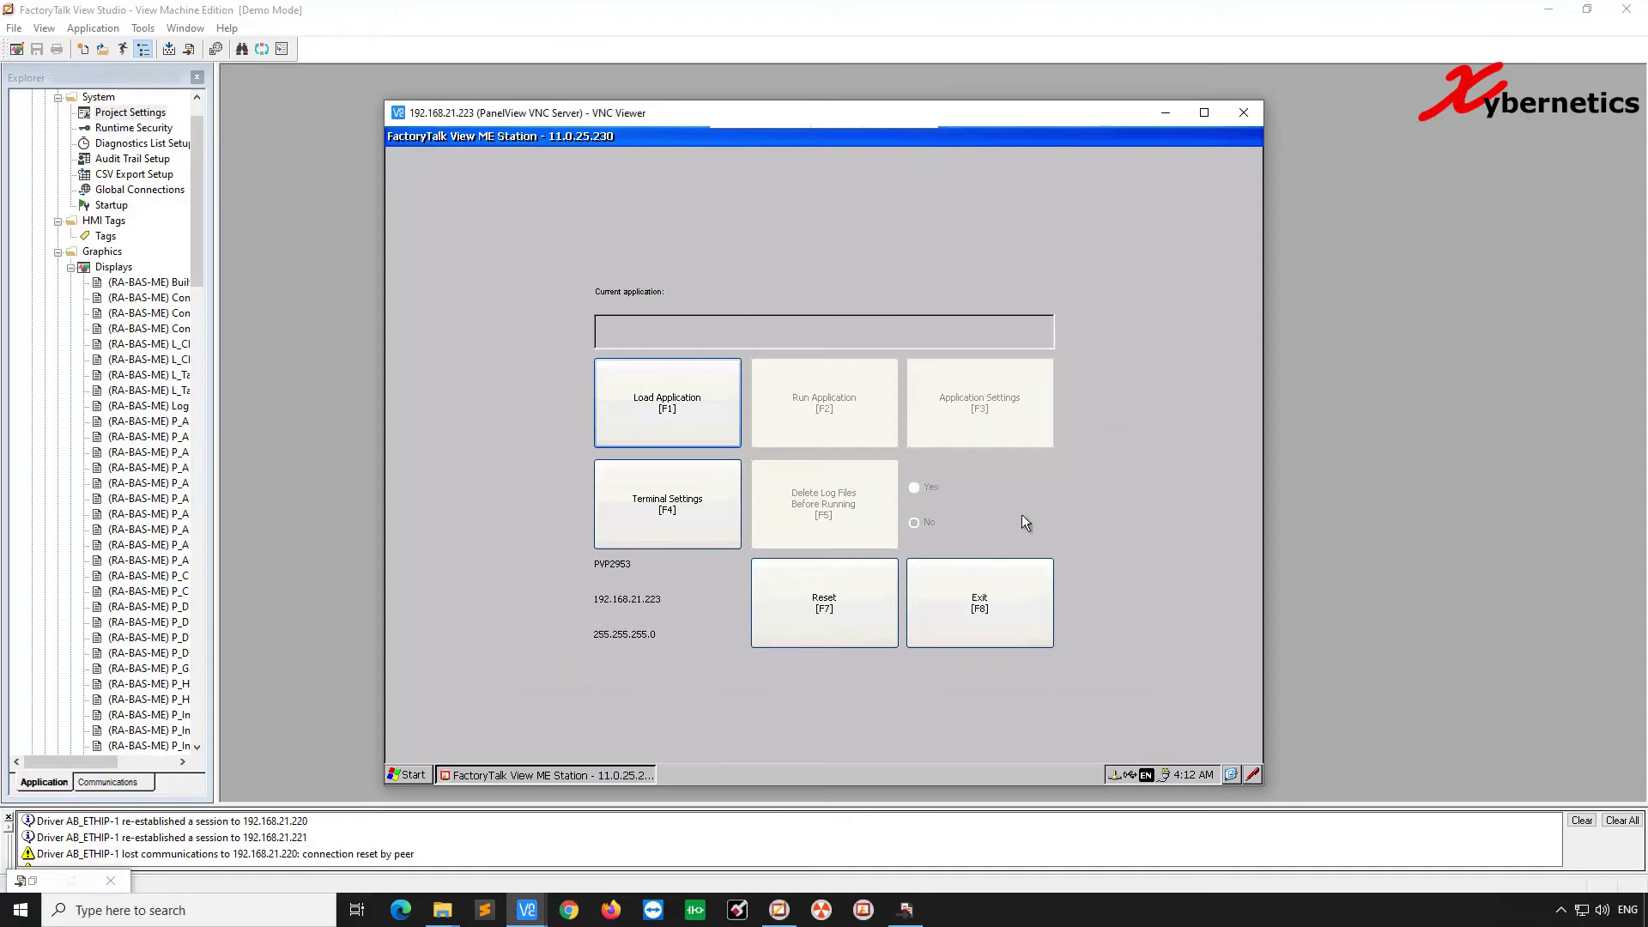
# - Exit ME Station and open the PanelView's Control Panel
pyautogui.click(996, 606)
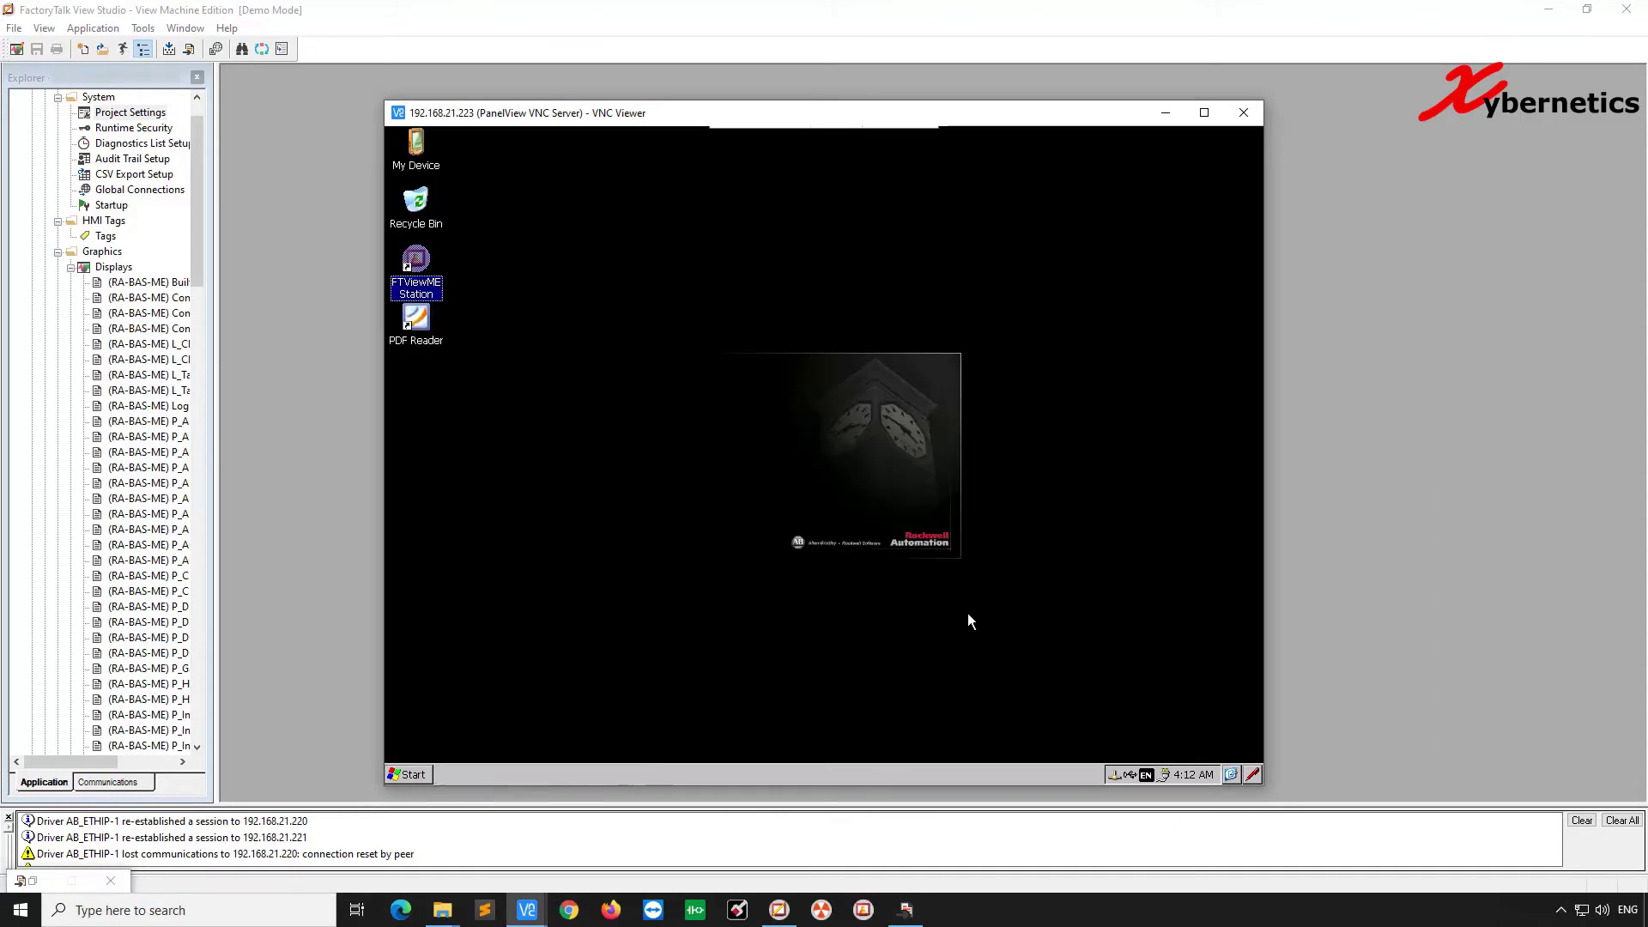
pyautogui.click(416, 776)
pyautogui.moveTo(438, 724)
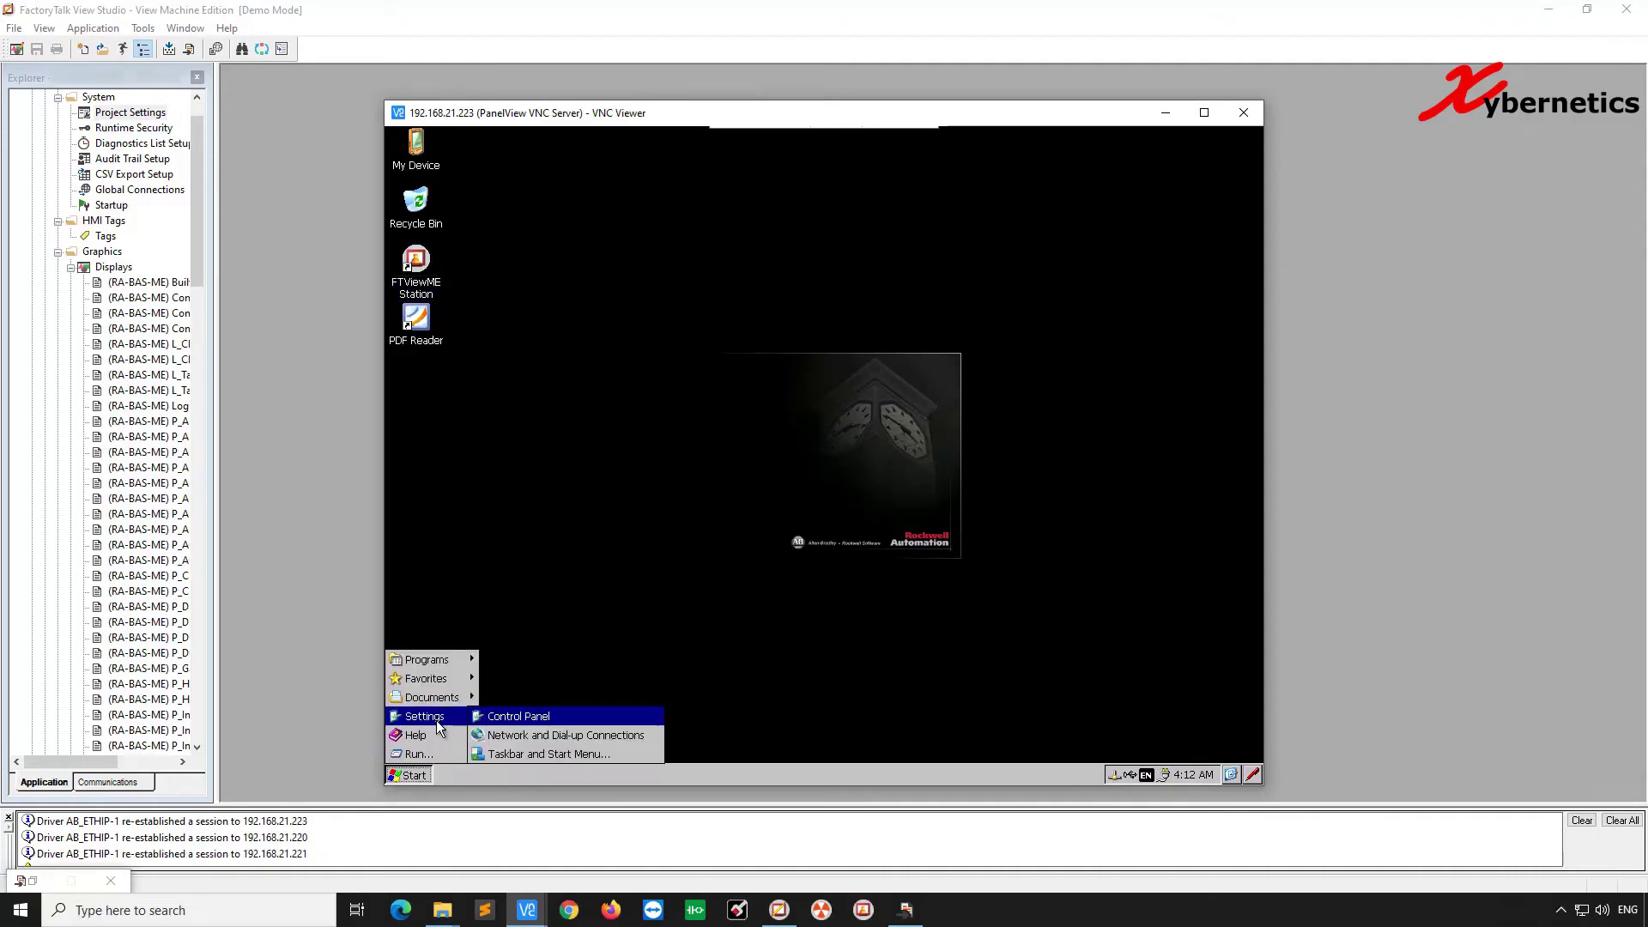
pyautogui.click(524, 718)
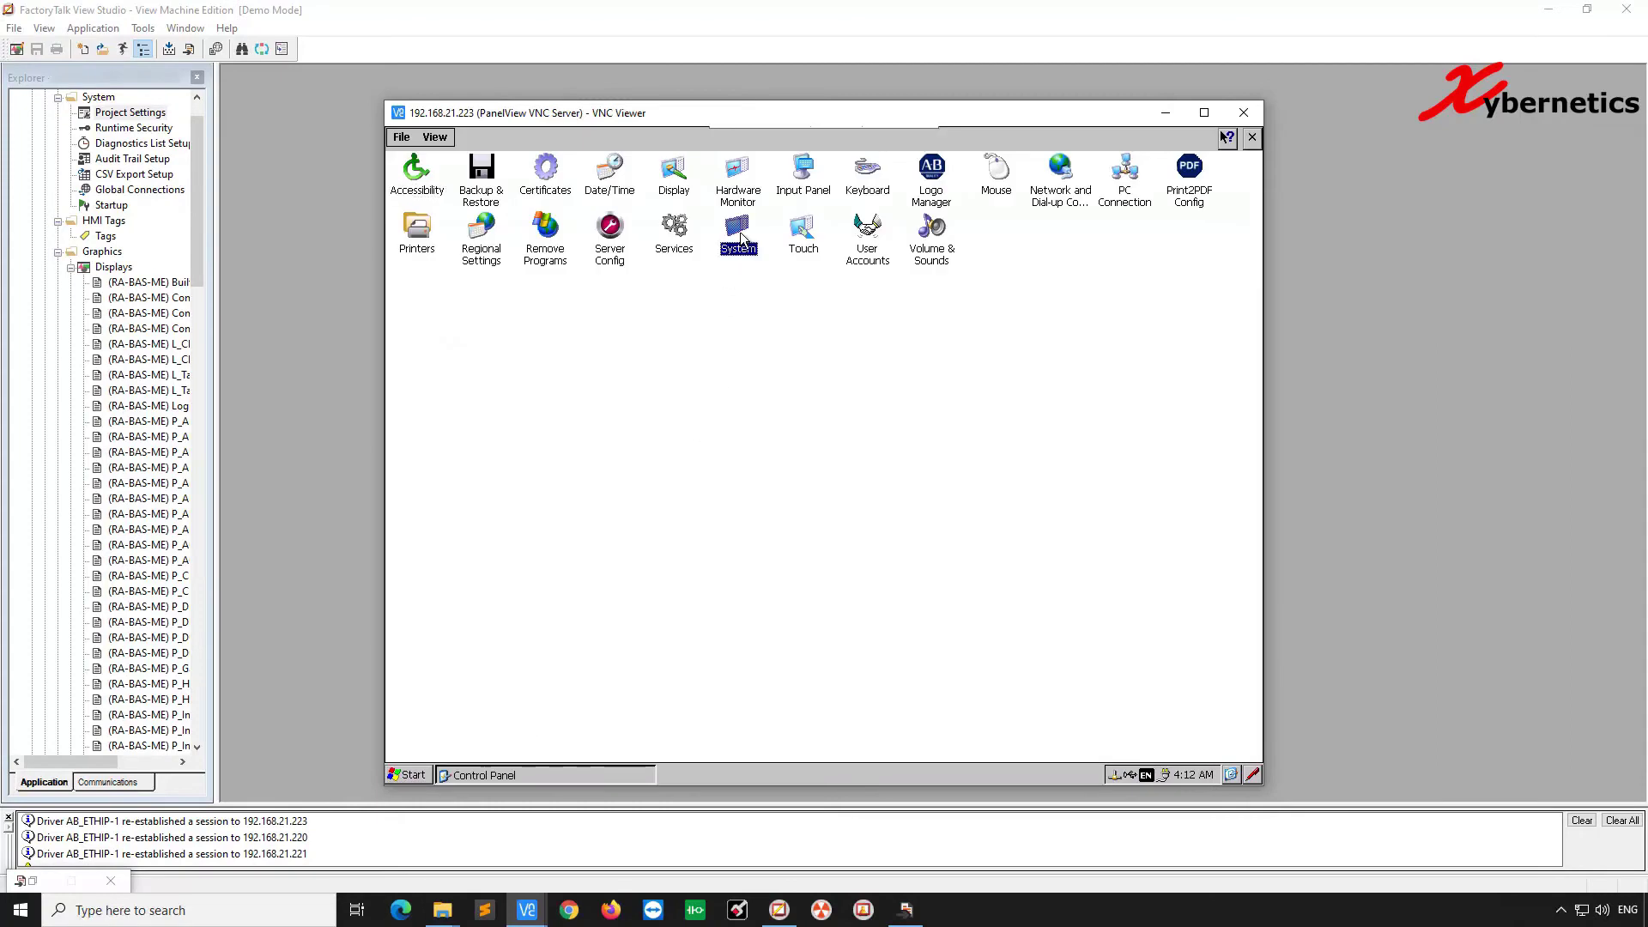
# - Check System Information: 447384 KB RAM, 1000 MHz, device 2711P-T15C21D8S
pyautogui.doubleClick(736, 246)
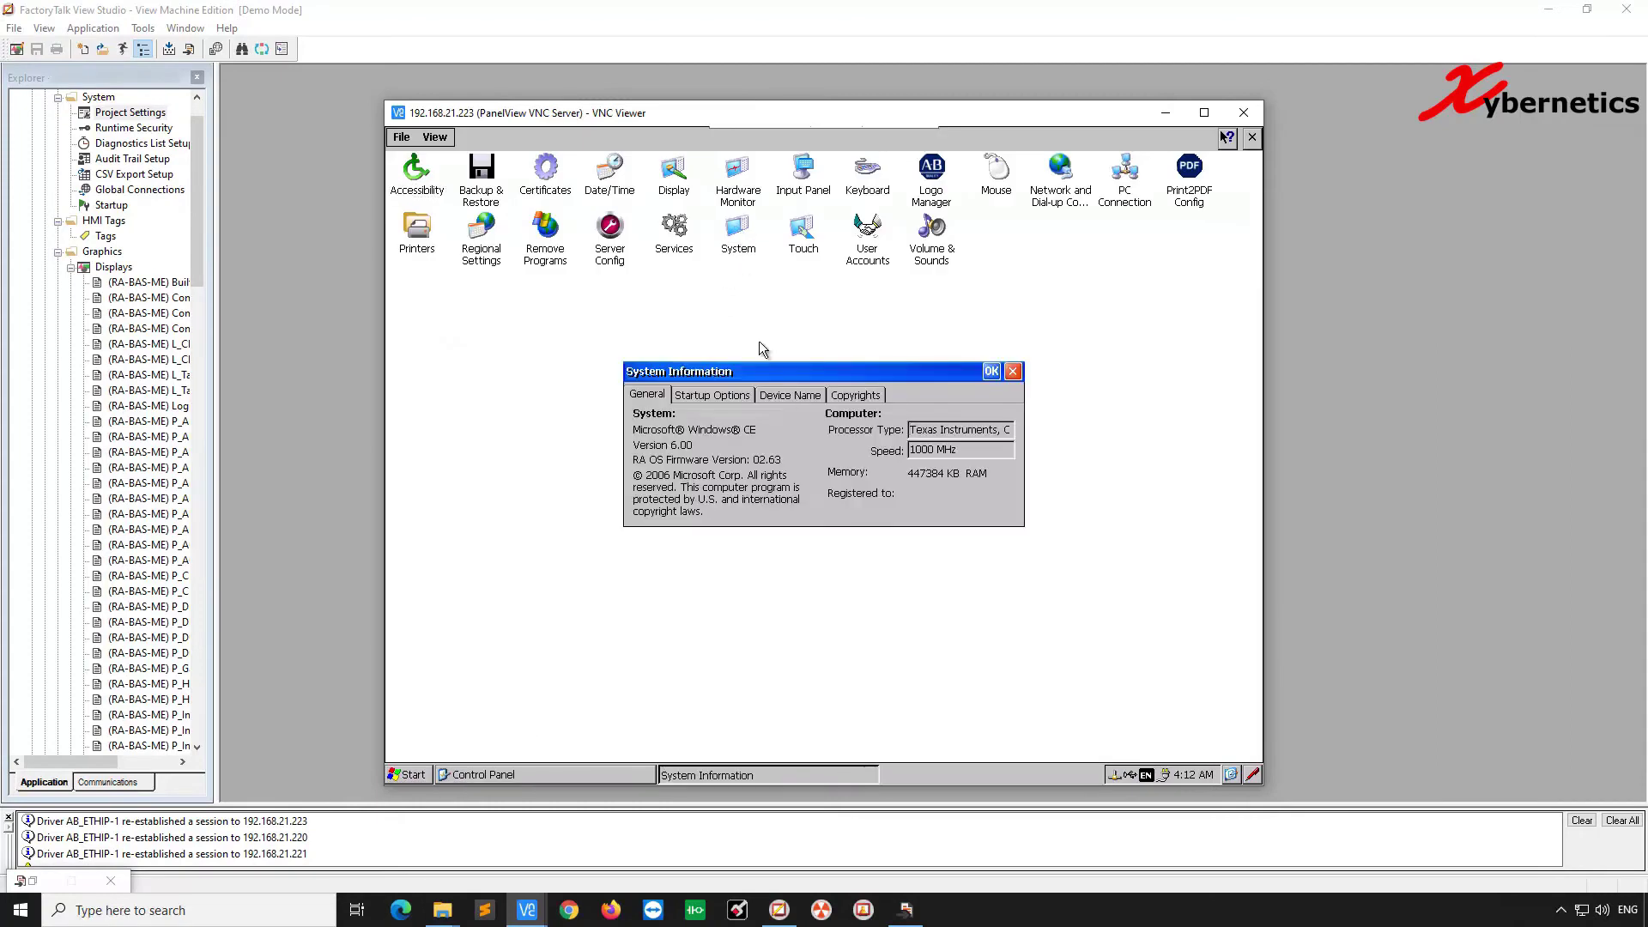
pyautogui.click(789, 394)
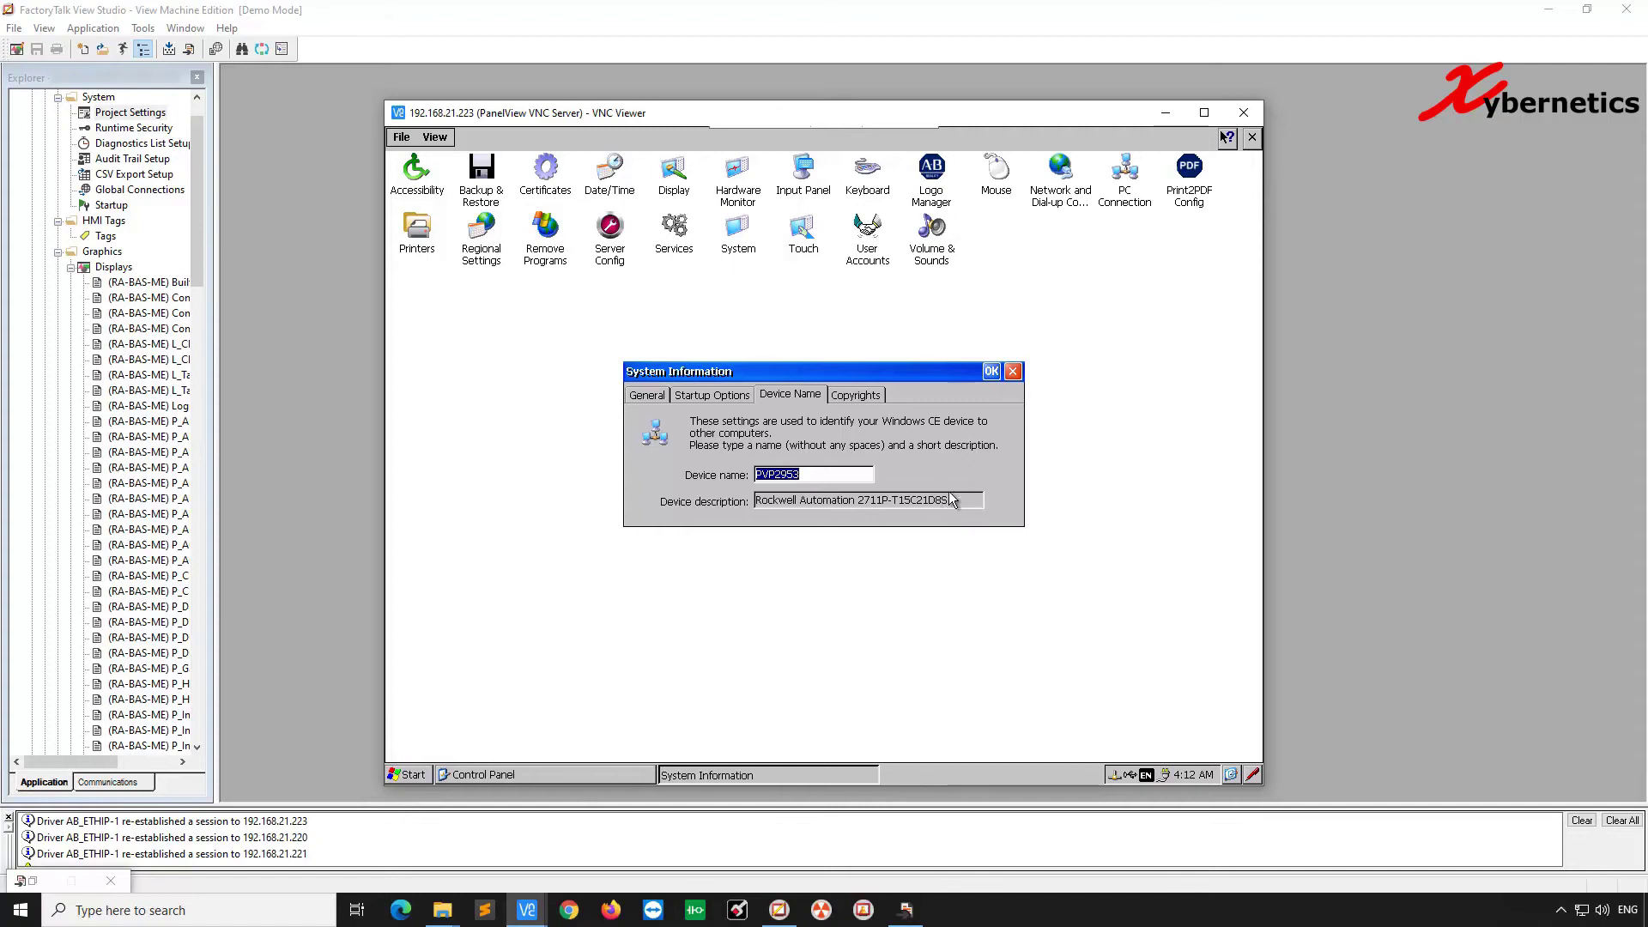
pyautogui.click(991, 371)
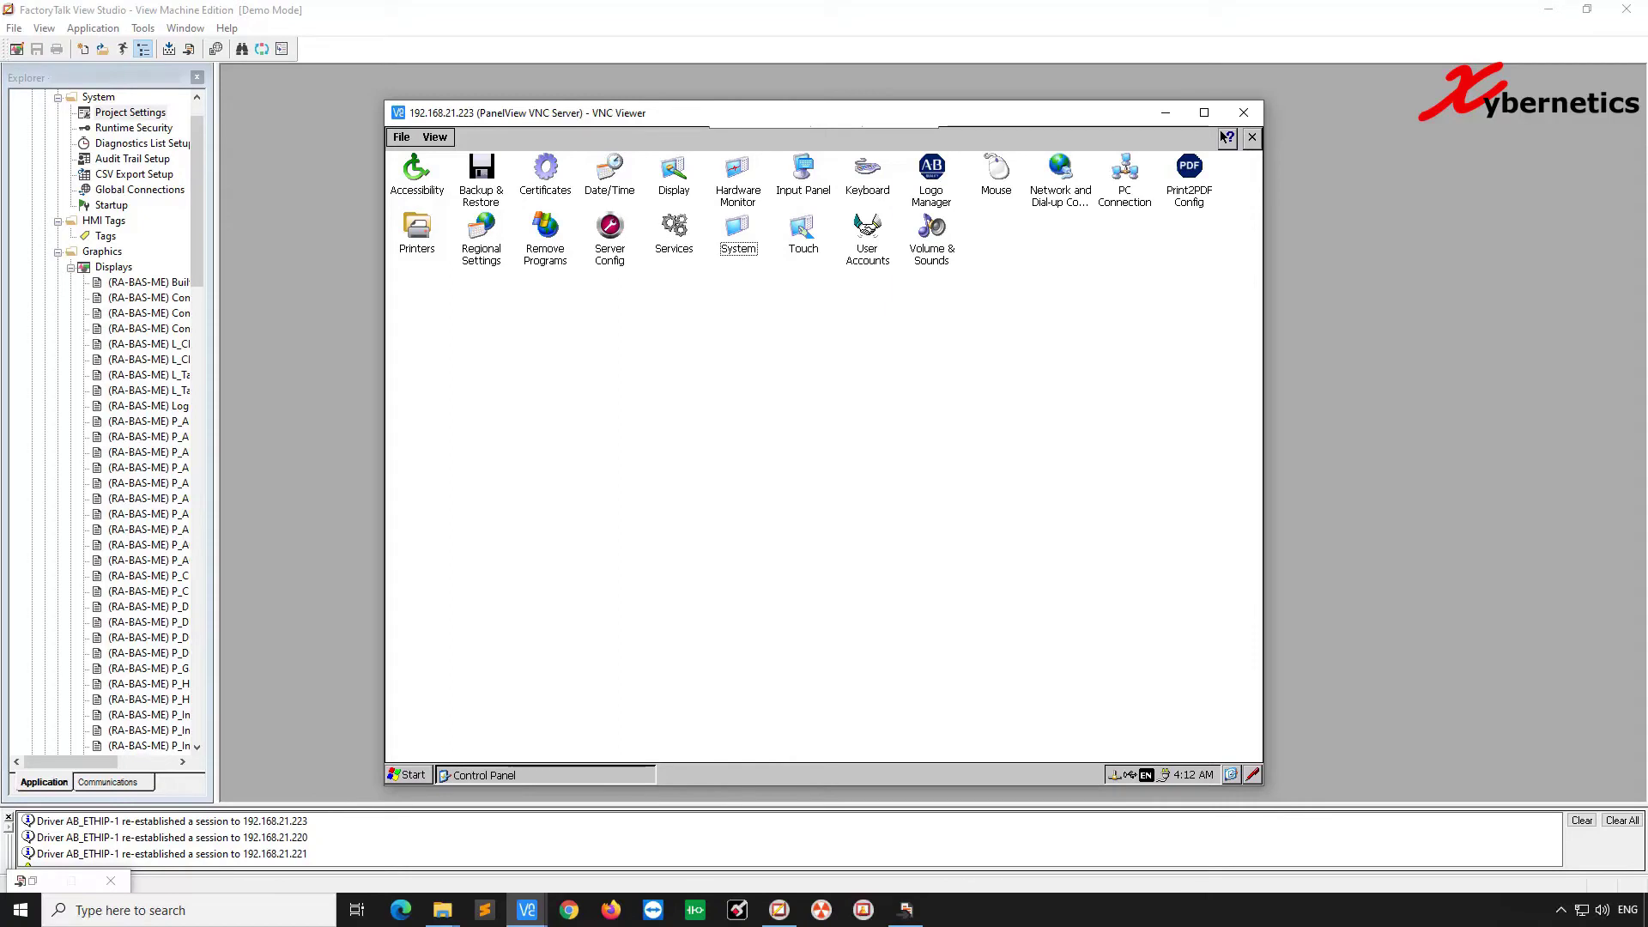
# - Filter the PanelView Plus 7 Standard models to 15-inch Color (TFT) terminals, then restore the browser size
pyautogui.hotkey('alt', 'Tab')
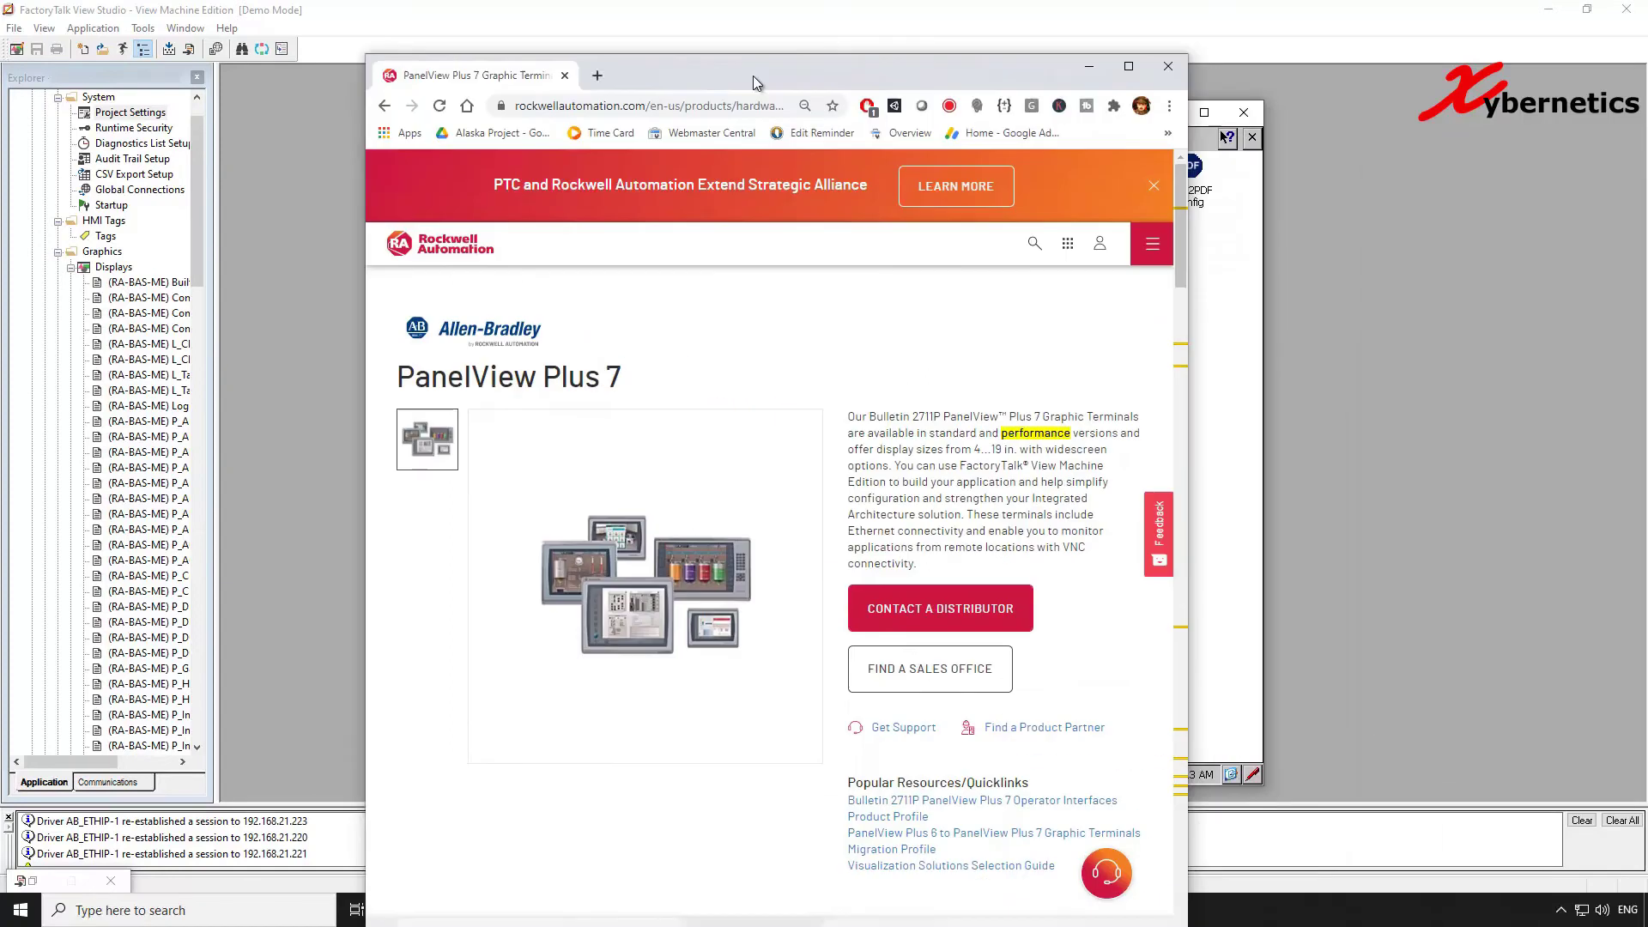
pyautogui.doubleClick(724, 68)
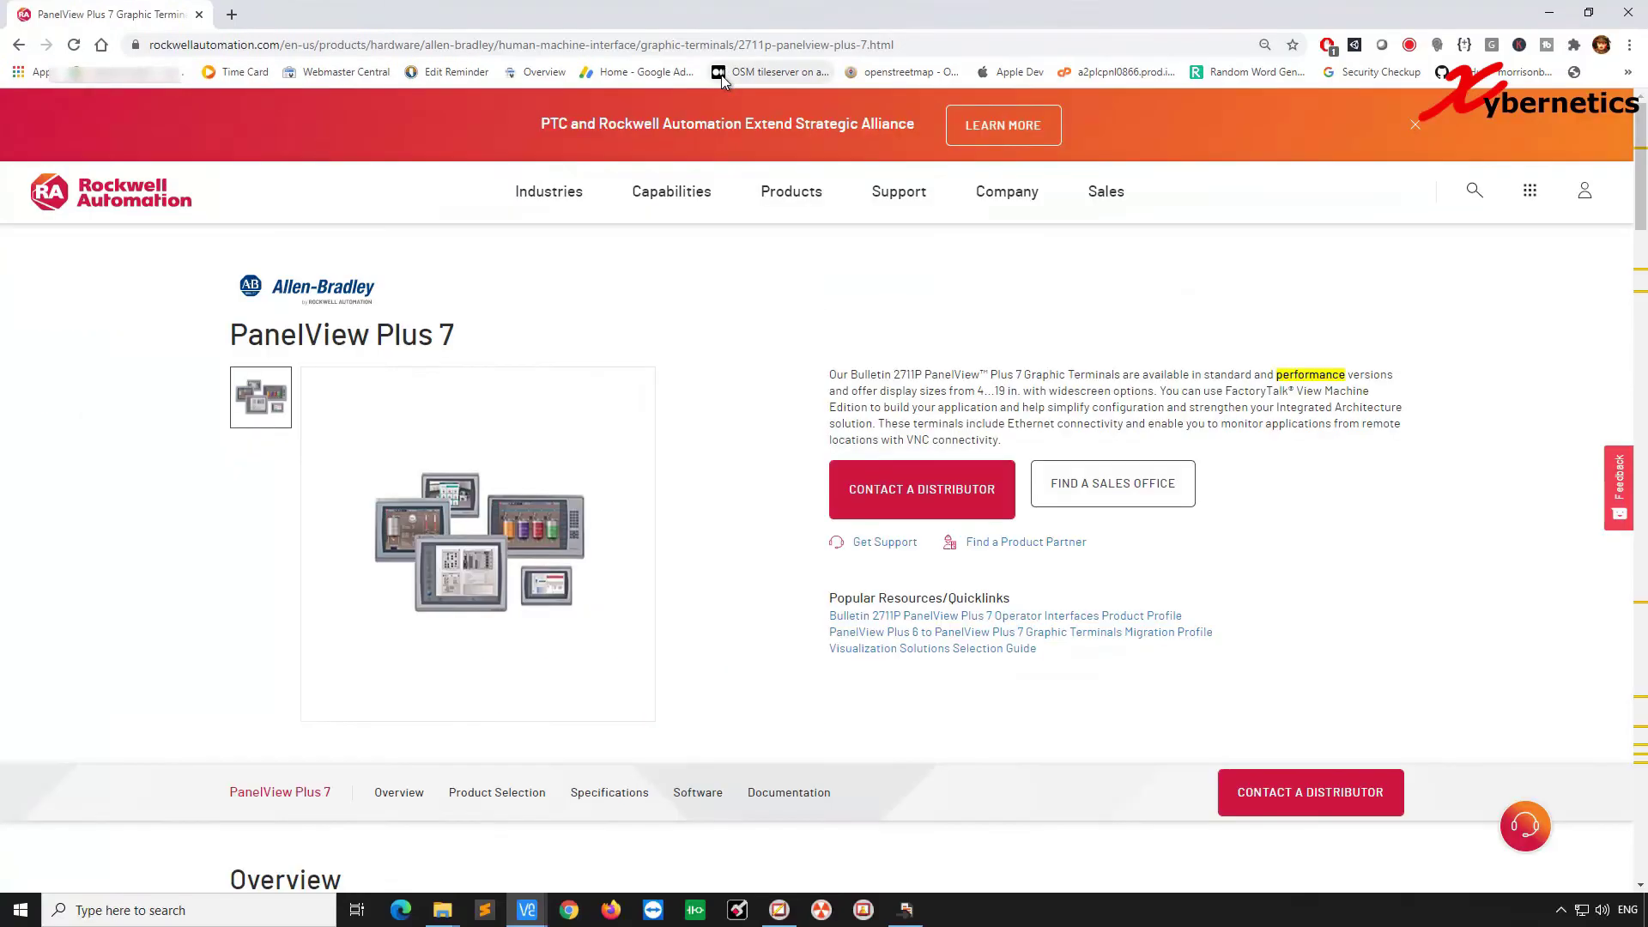
pyautogui.scroll(-8, 685, 477)
pyautogui.scroll(-10, 691, 470)
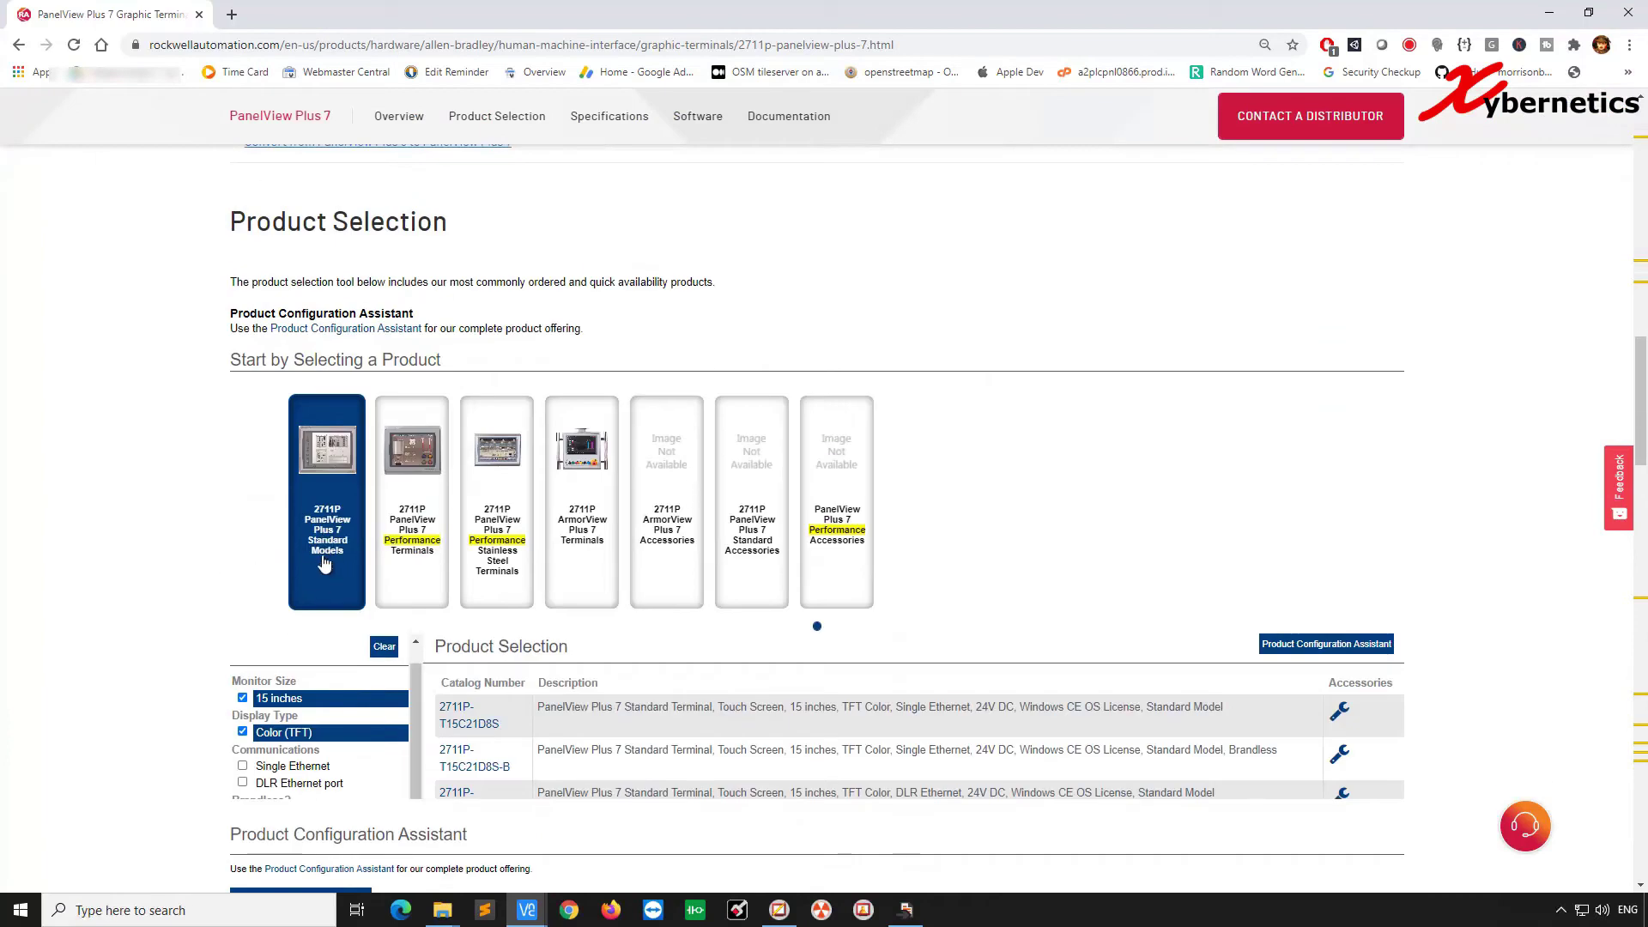
pyautogui.click(384, 646)
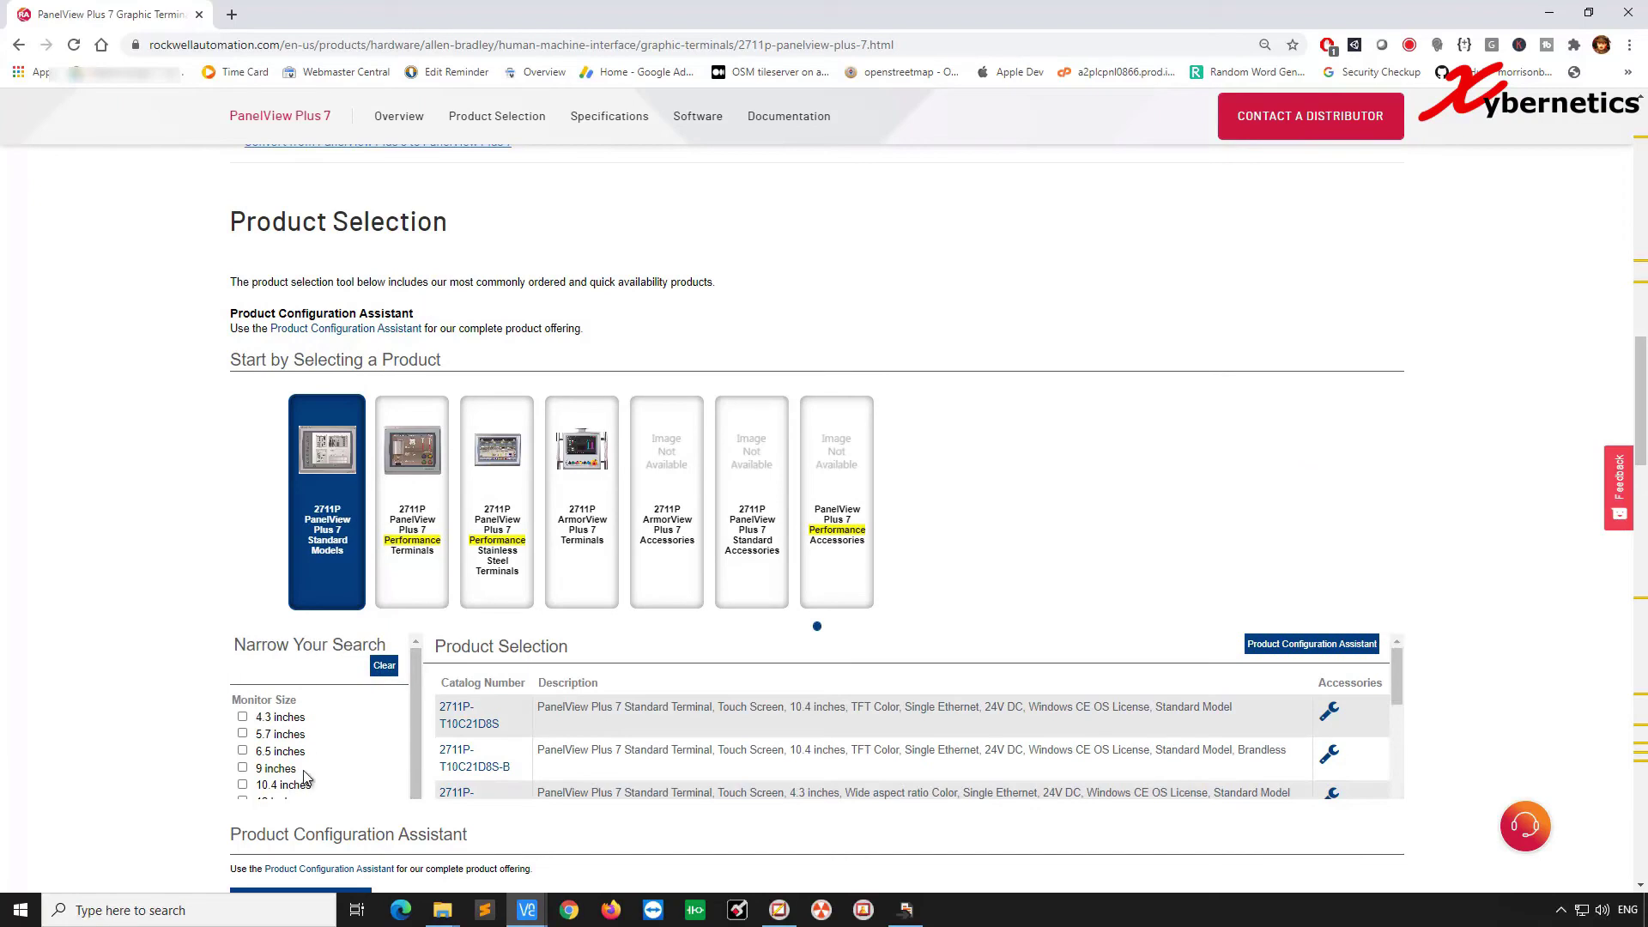
pyautogui.scroll(-1, 315, 738)
pyautogui.scroll(-1, 315, 738)
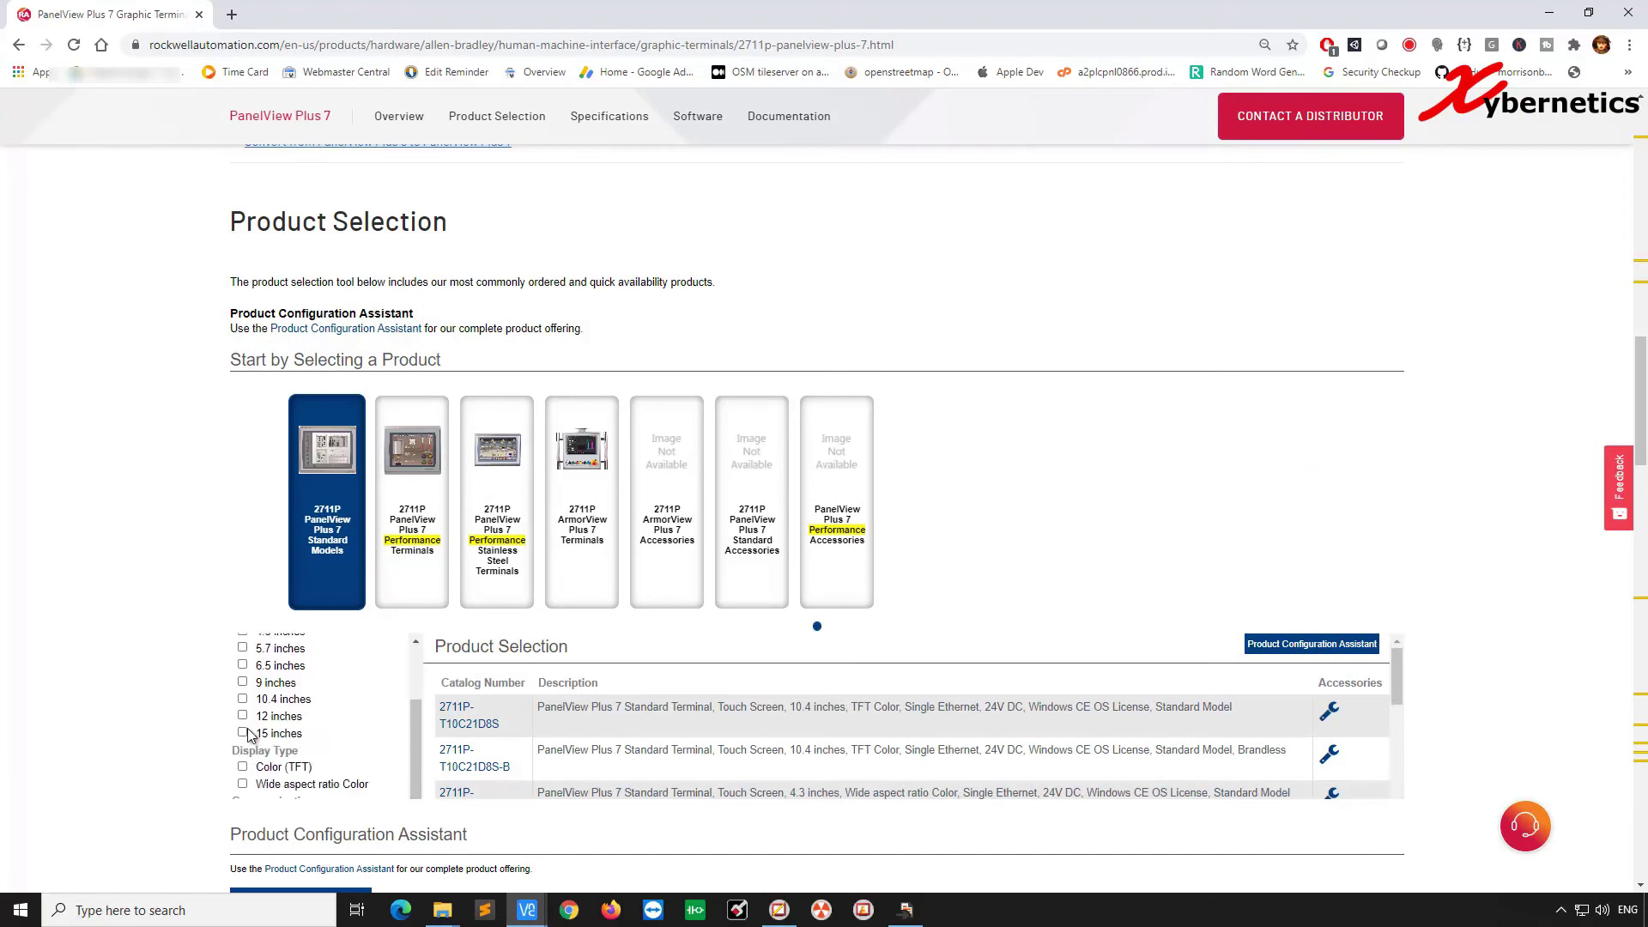
pyautogui.click(244, 732)
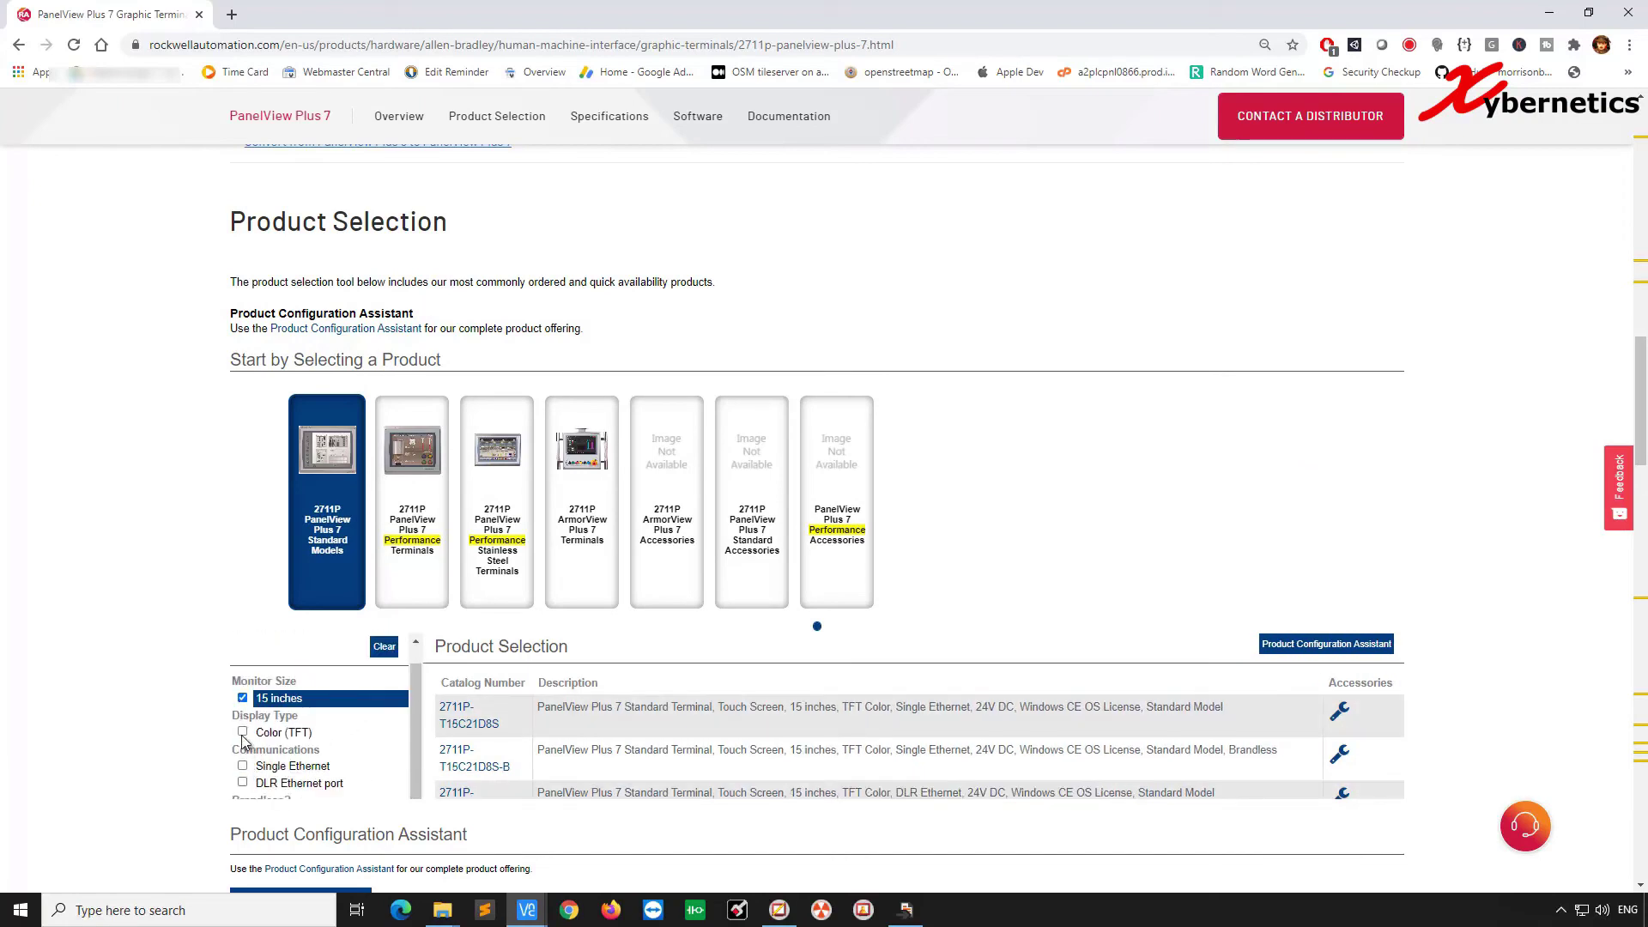
pyautogui.click(243, 733)
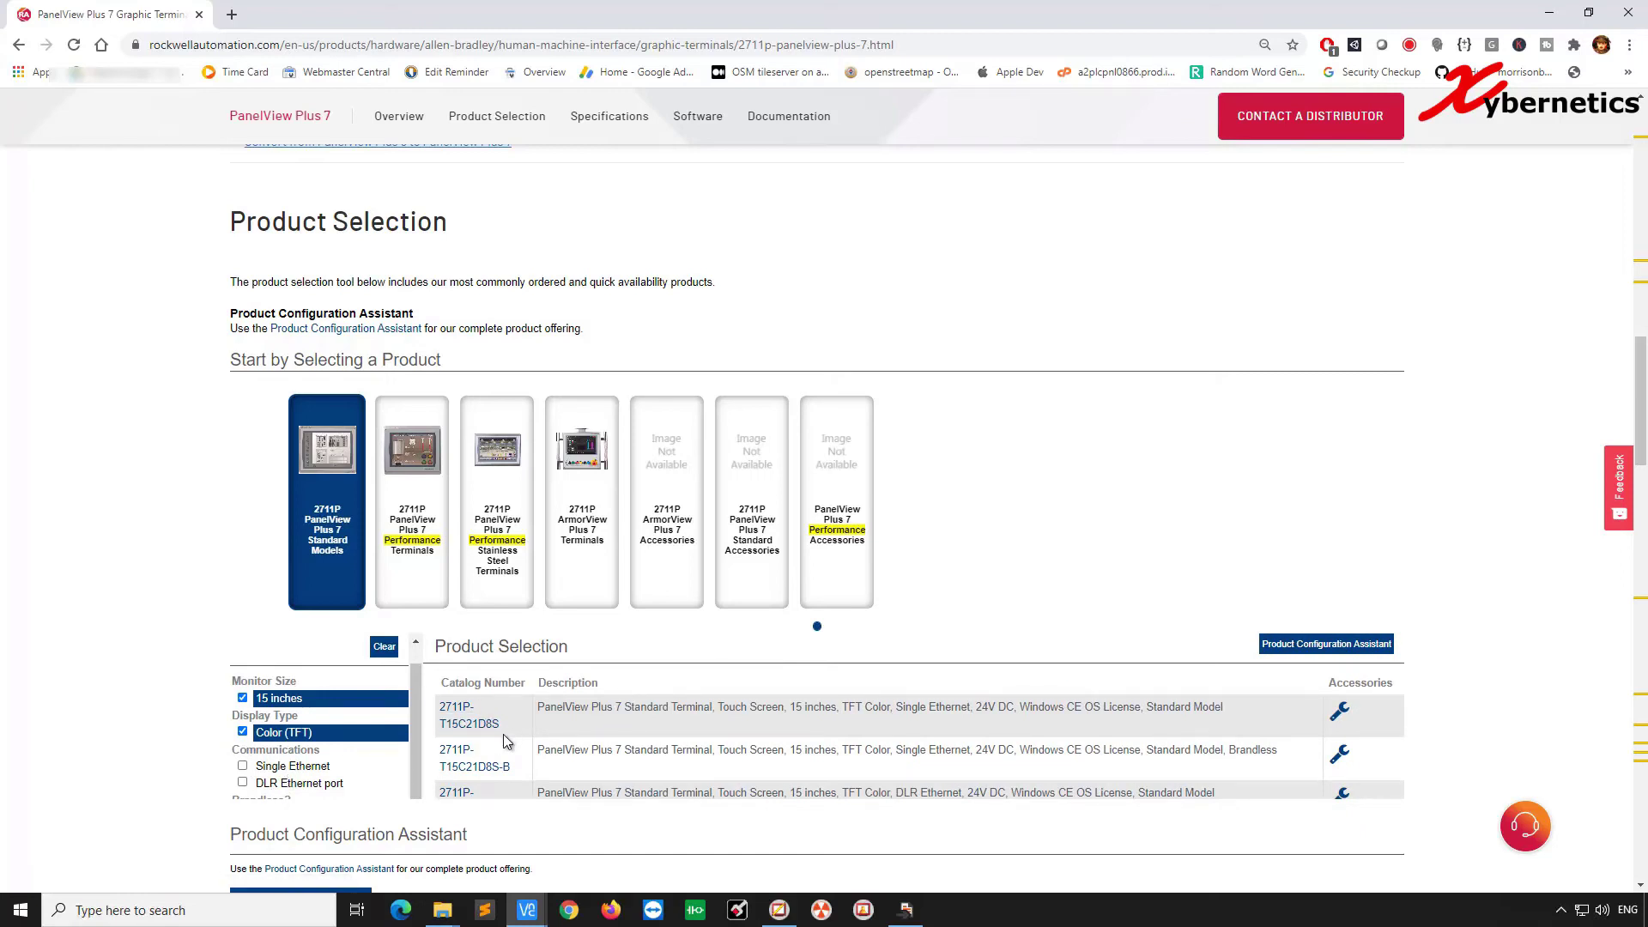
pyautogui.moveTo(806, 8); pyautogui.dragTo(440, 44)
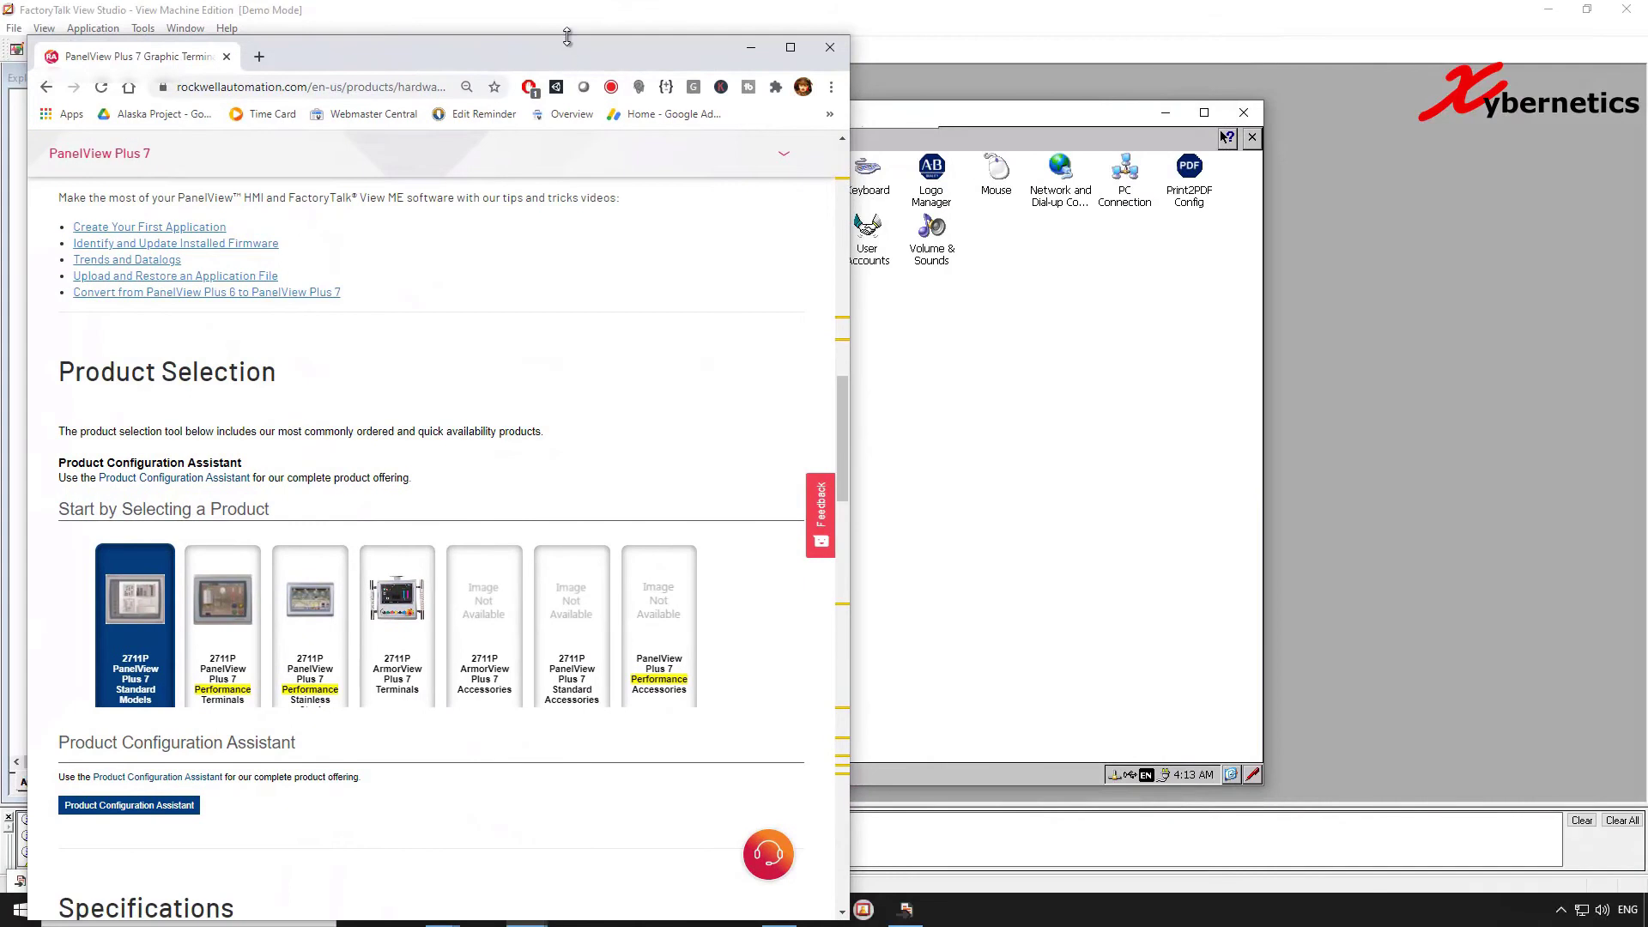
# - Place the VNC session beside the browser and reopen the PanelView's System Information
pyautogui.moveTo(561, 54); pyautogui.dragTo(561, 167)
pyautogui.scroll(-5, 581, 734)
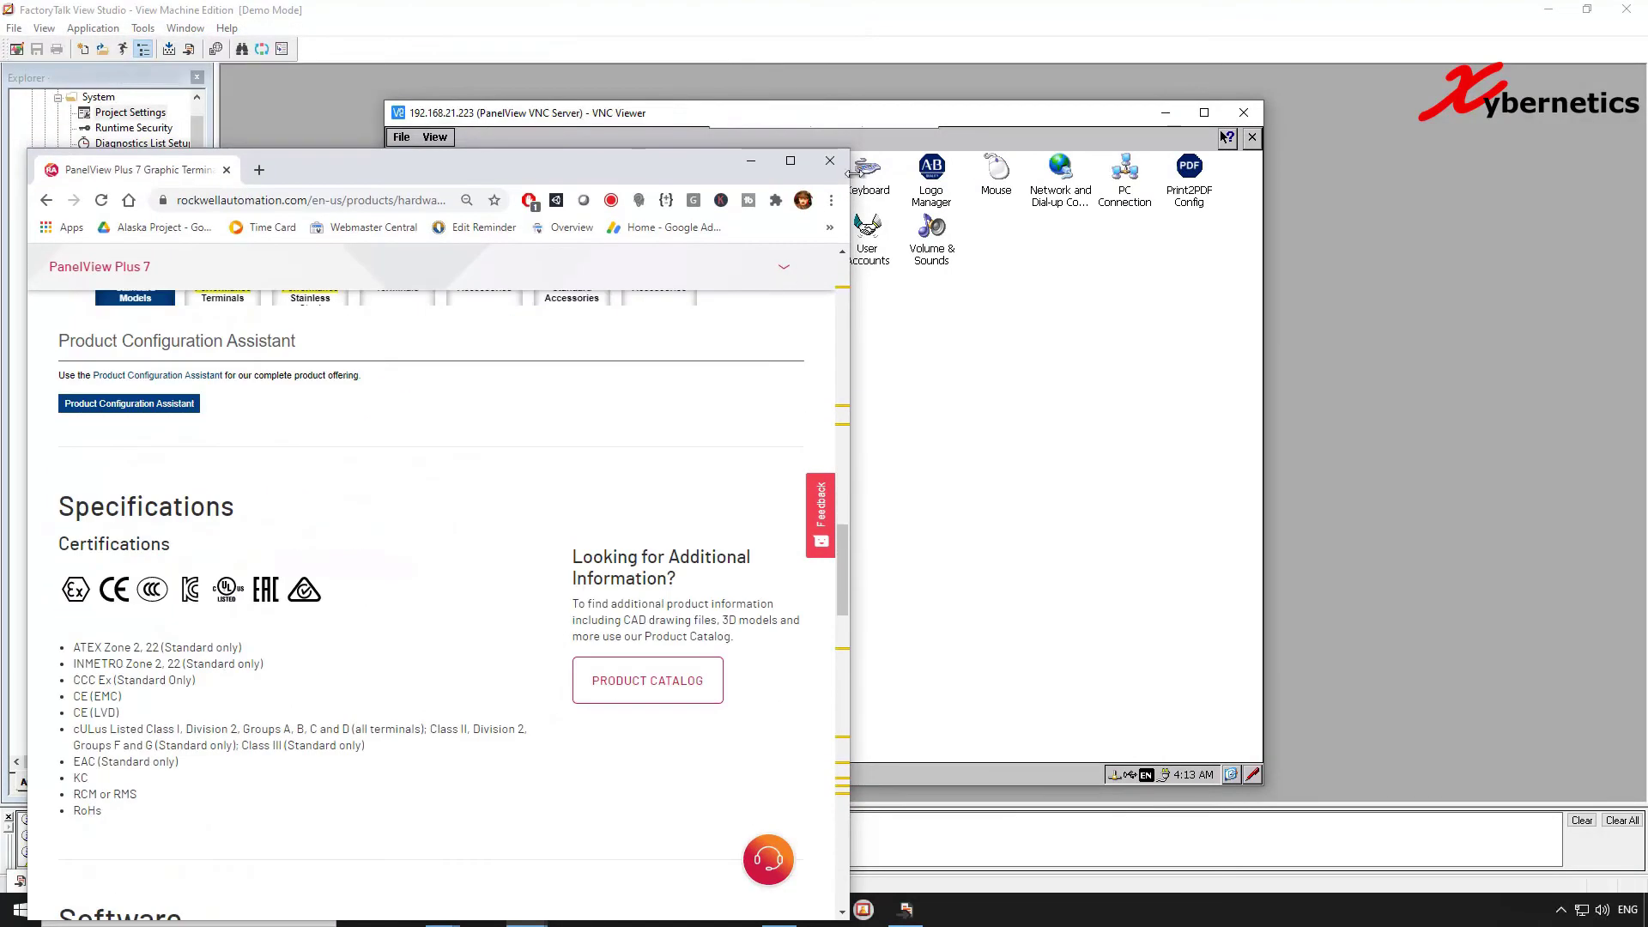
pyautogui.click(873, 119)
pyautogui.doubleClick(739, 230)
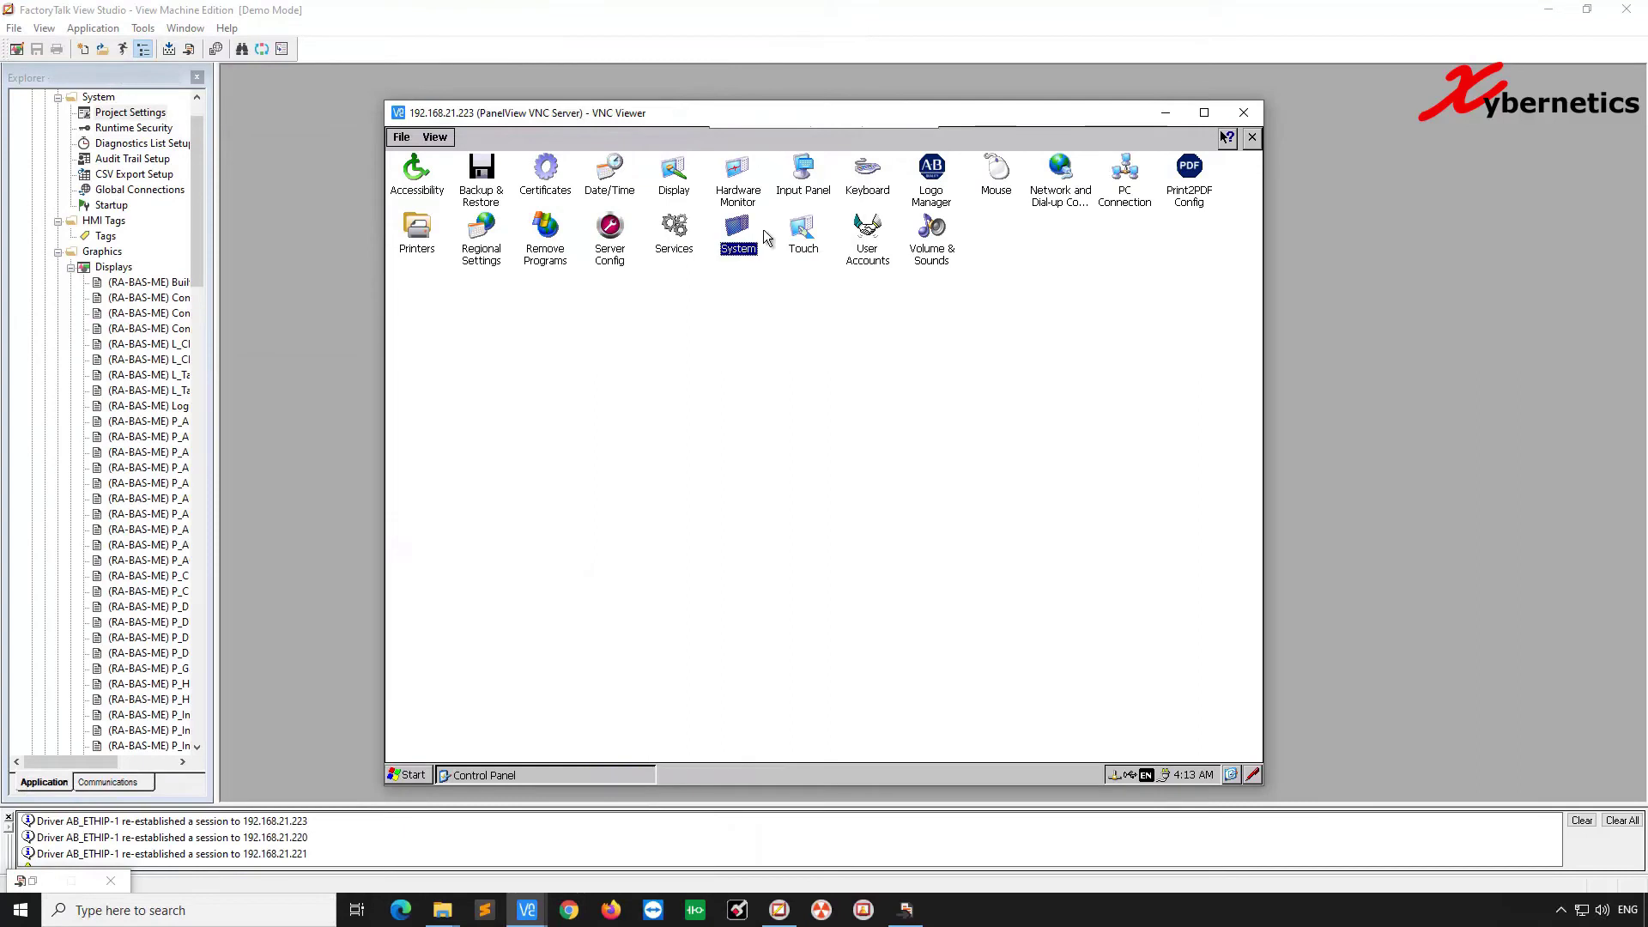
pyautogui.moveTo(834, 113); pyautogui.dragTo(1167, 116)
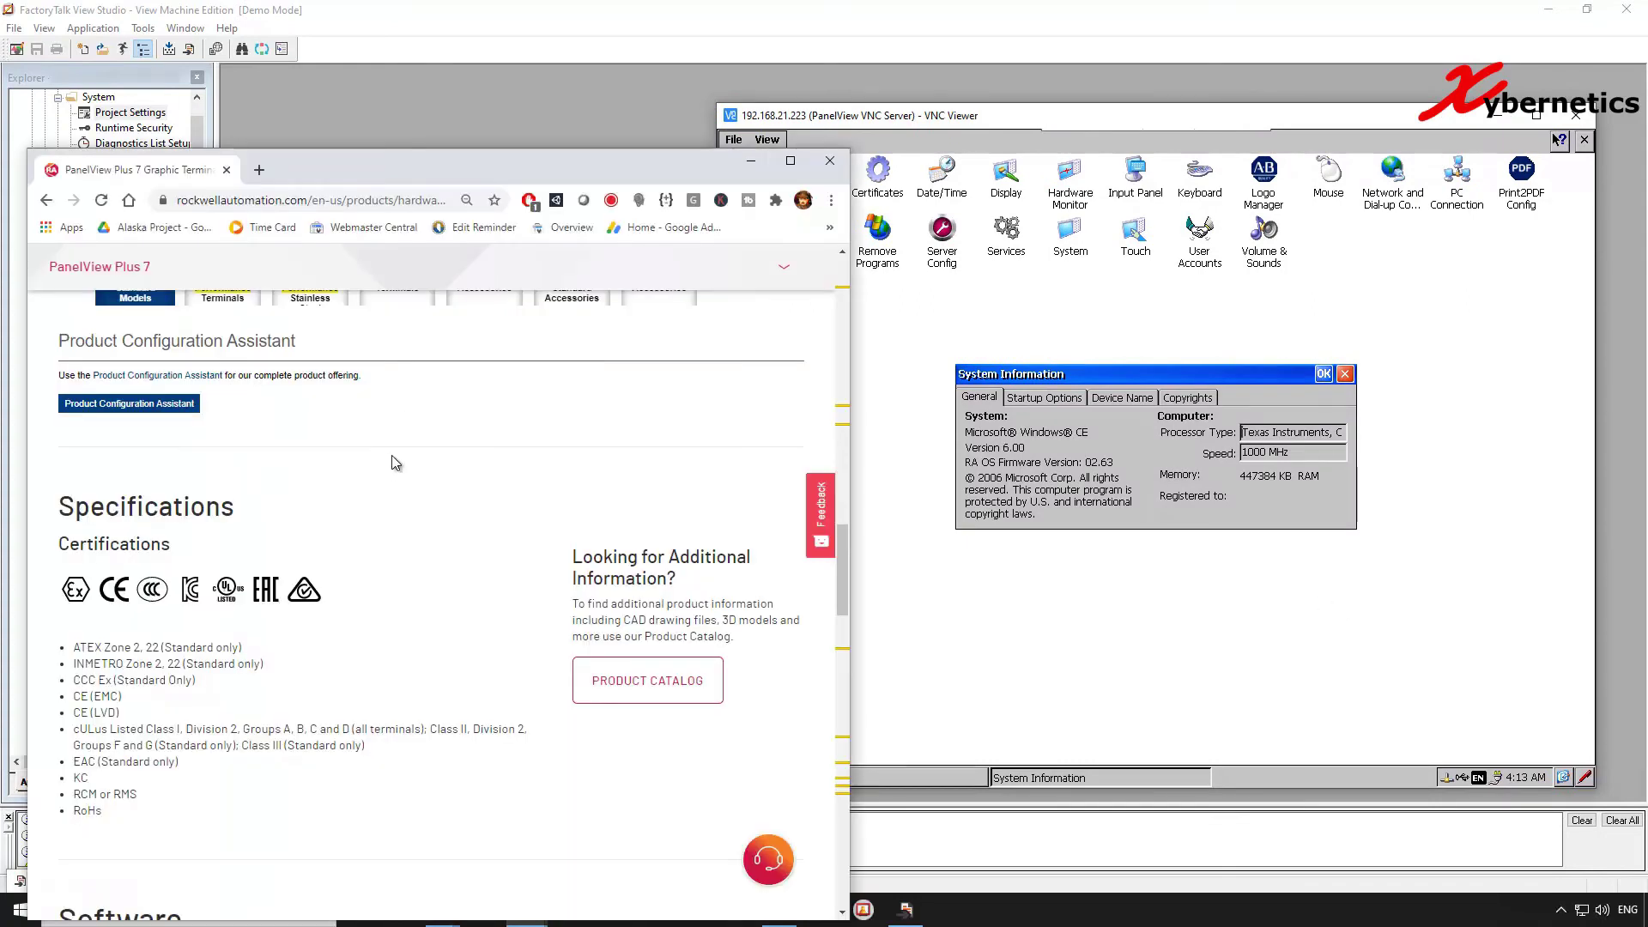
# - Compare the product list with the Device Name tab showing 2711P-T15C21D8S
pyautogui.scroll(2, 394, 433)
pyautogui.scroll(1, 403, 437)
pyautogui.scroll(-1, 589, 497)
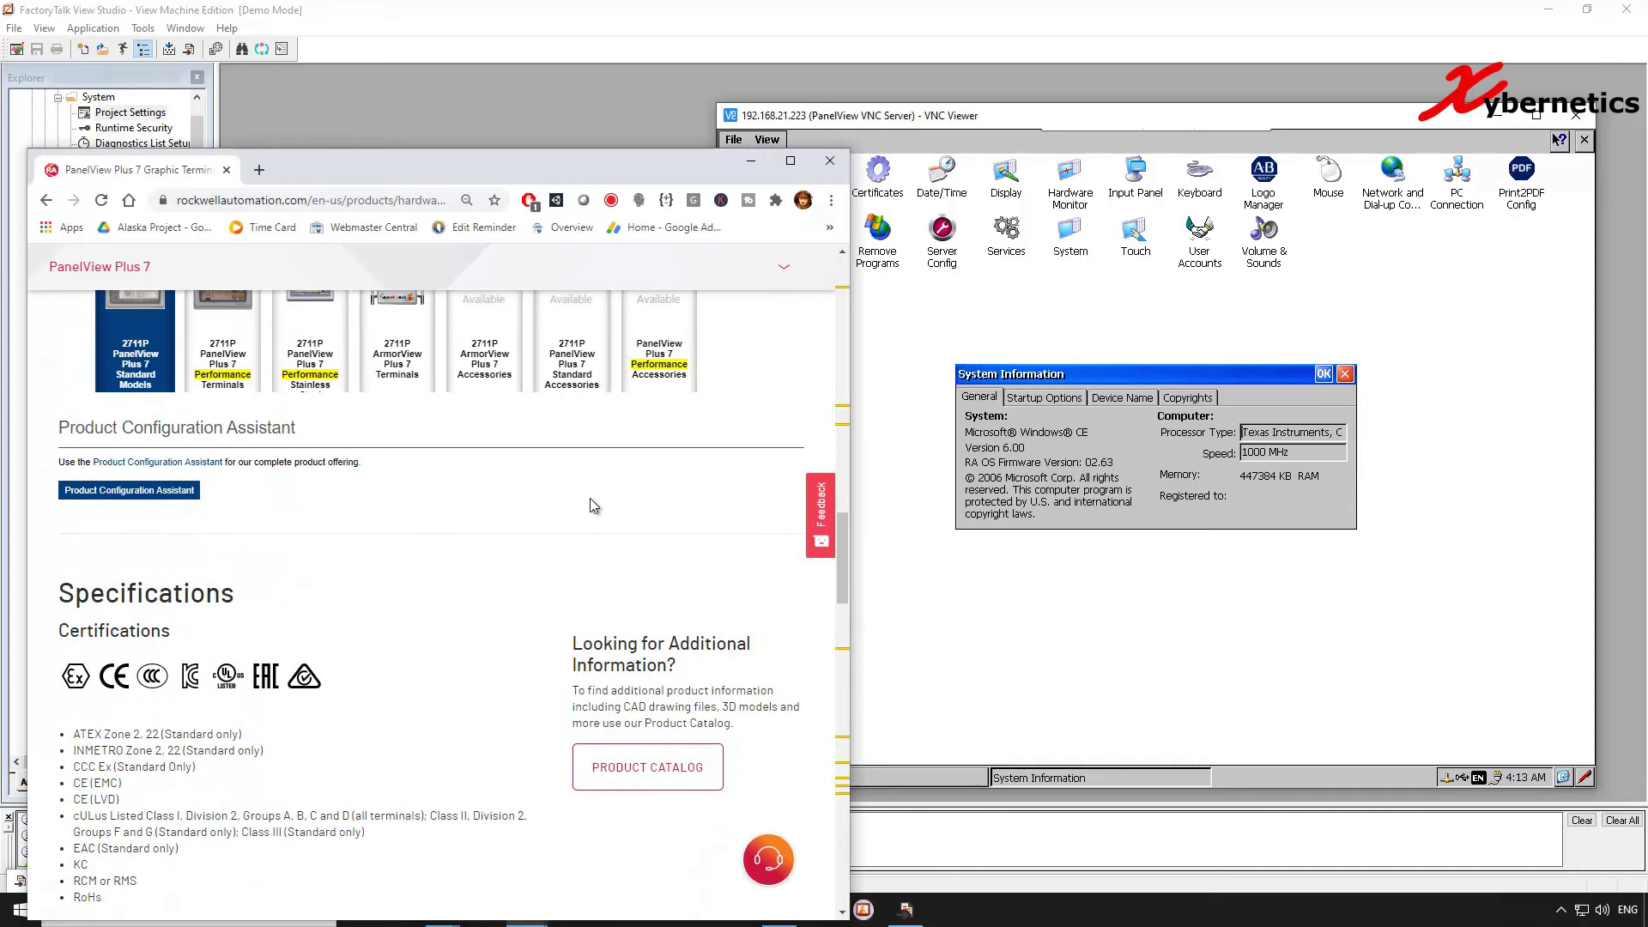
pyautogui.scroll(2, 639, 493)
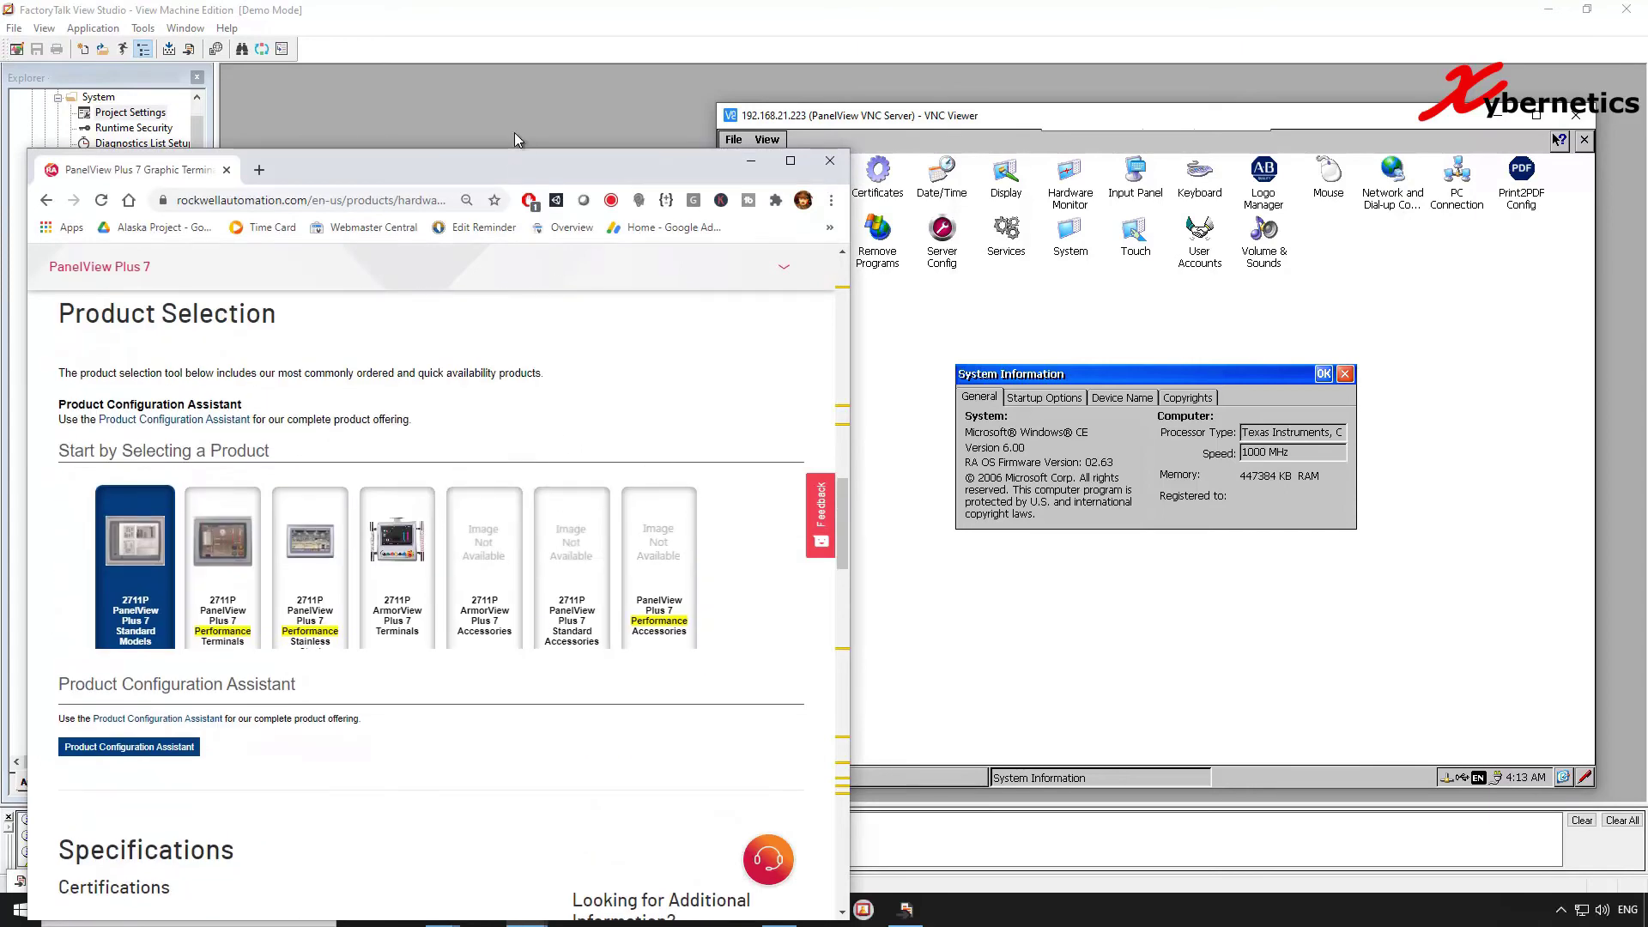
pyautogui.moveTo(521, 151); pyautogui.dragTo(522, 13)
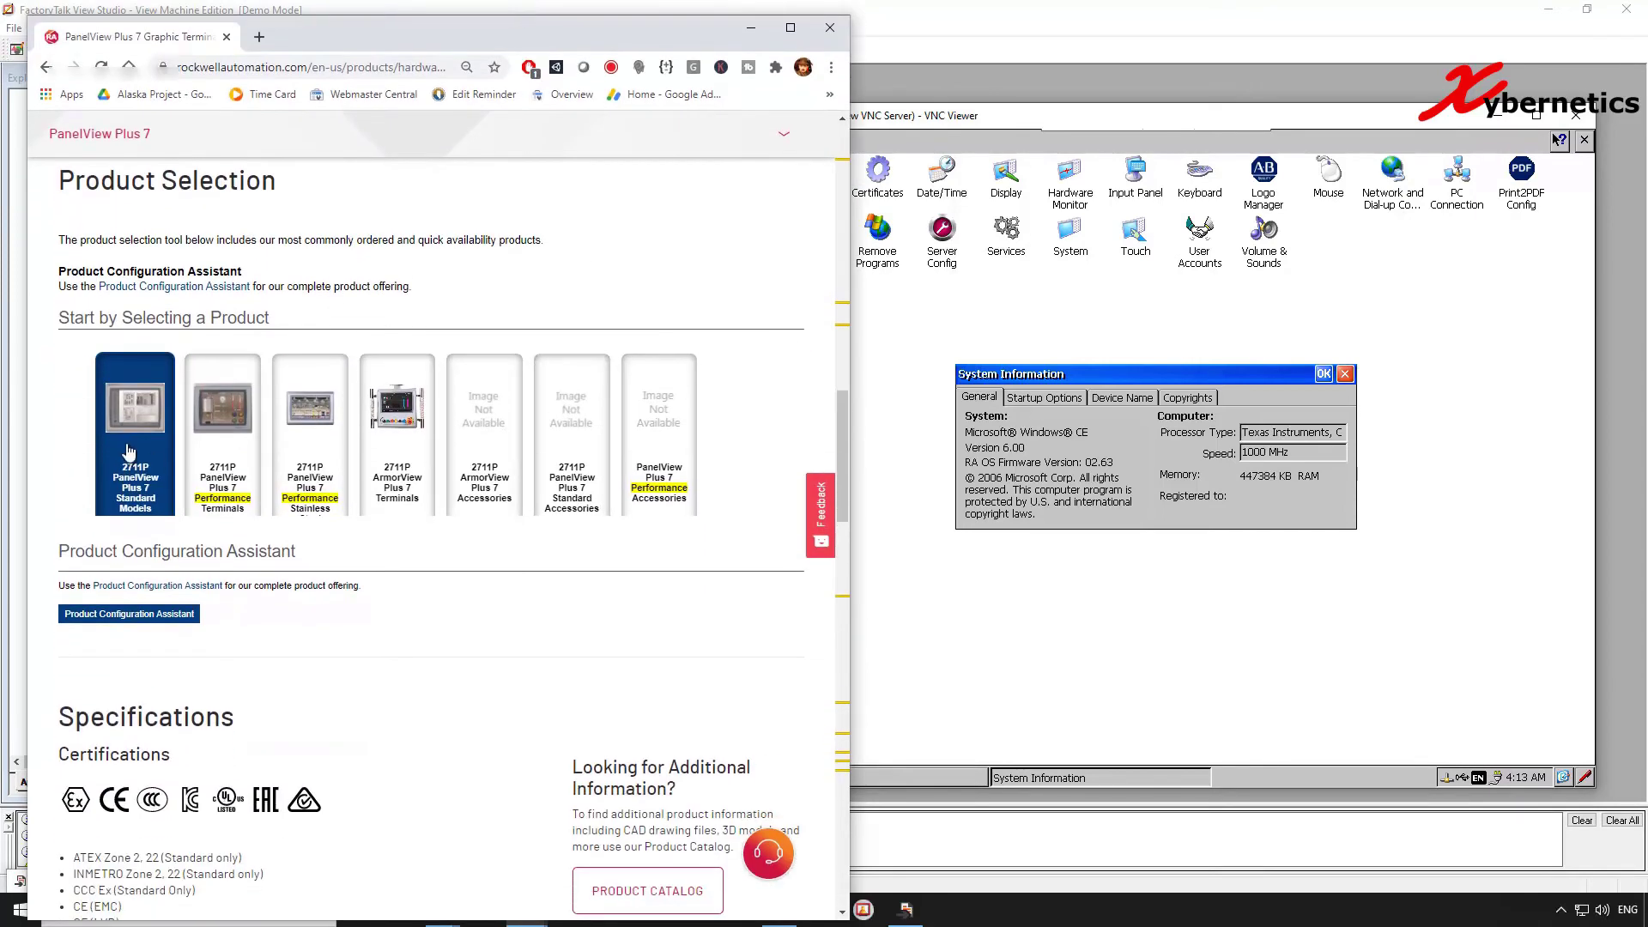
pyautogui.scroll(-7, 515, 446)
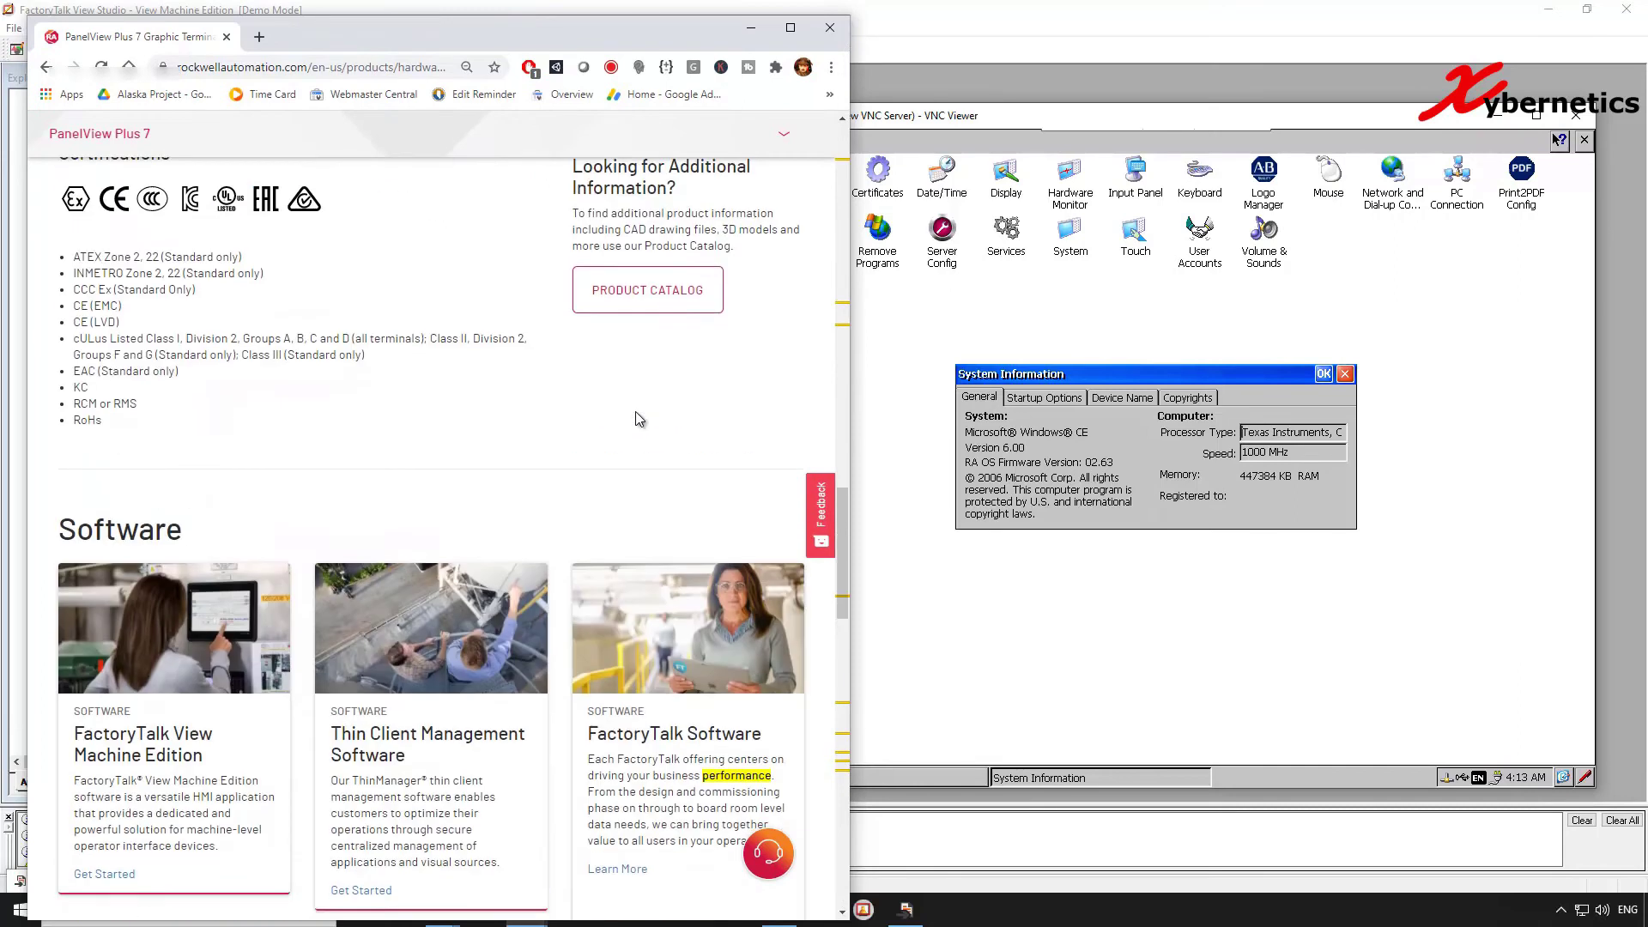
pyautogui.scroll(5, 633, 415)
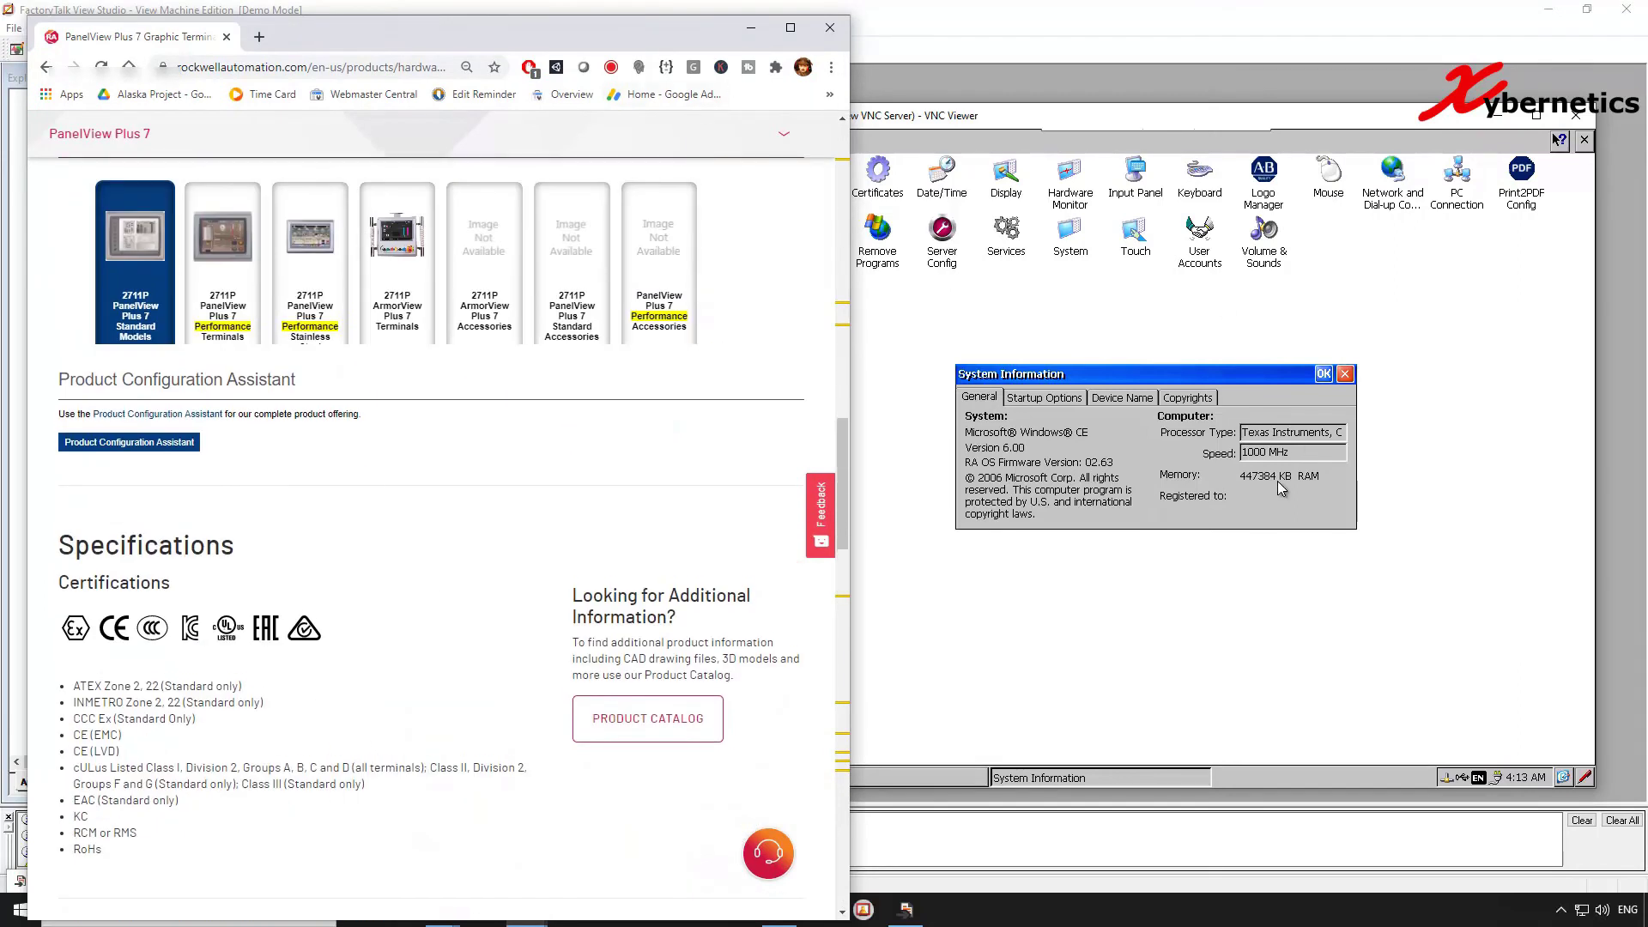
pyautogui.click(1121, 397)
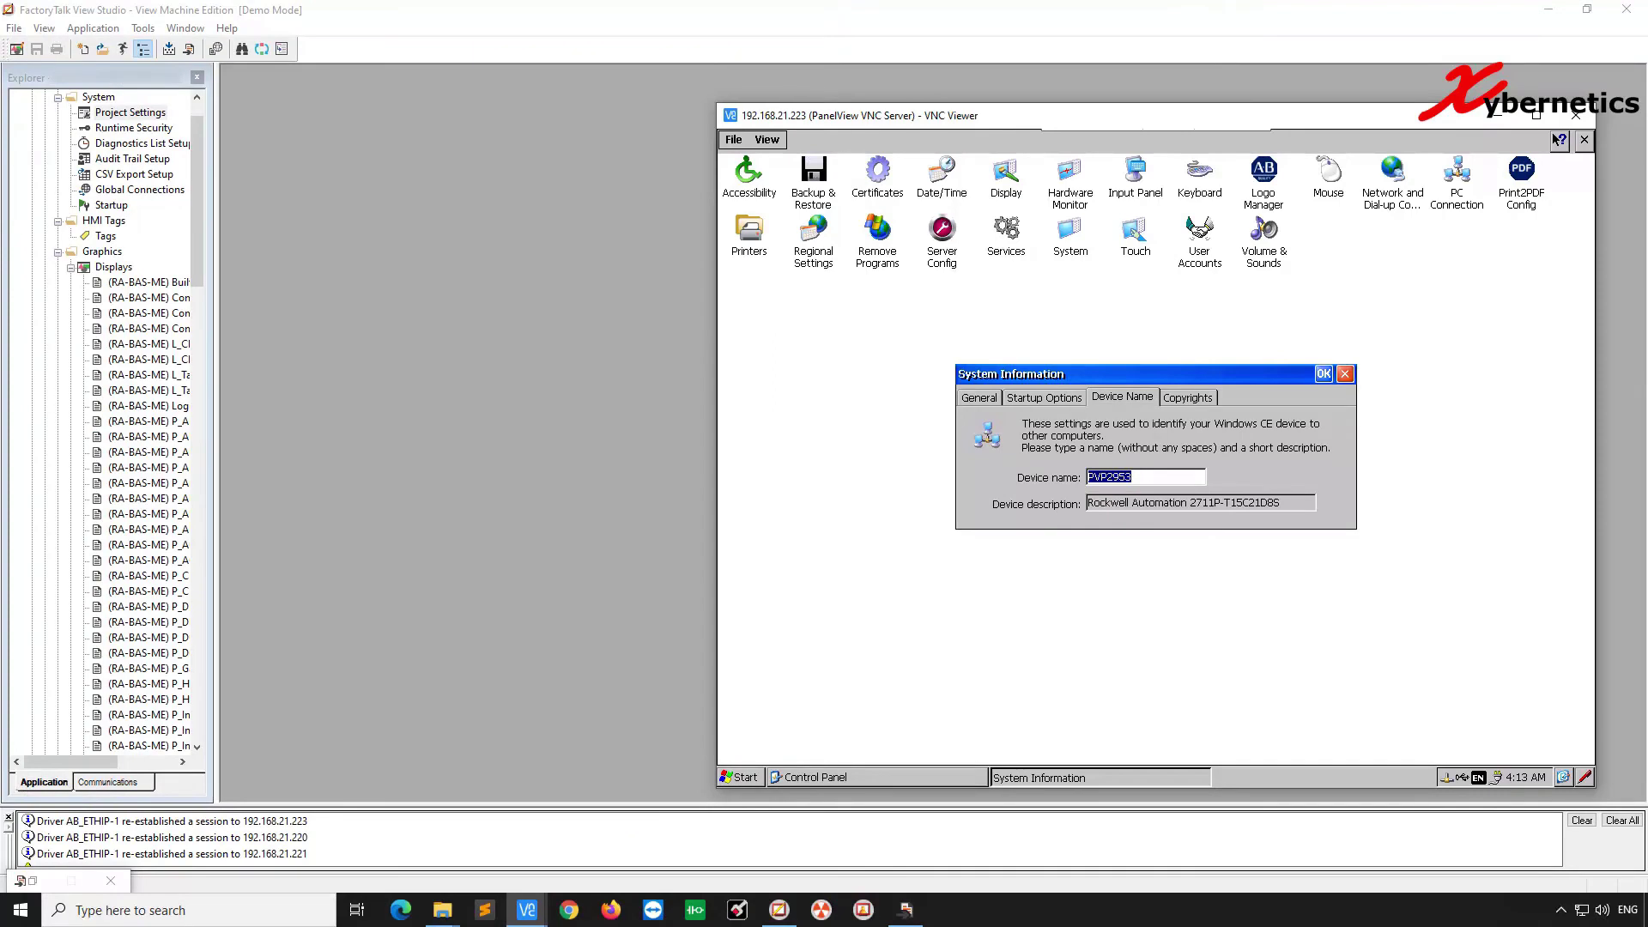
pyautogui.hotkey('alt', 'Tab')
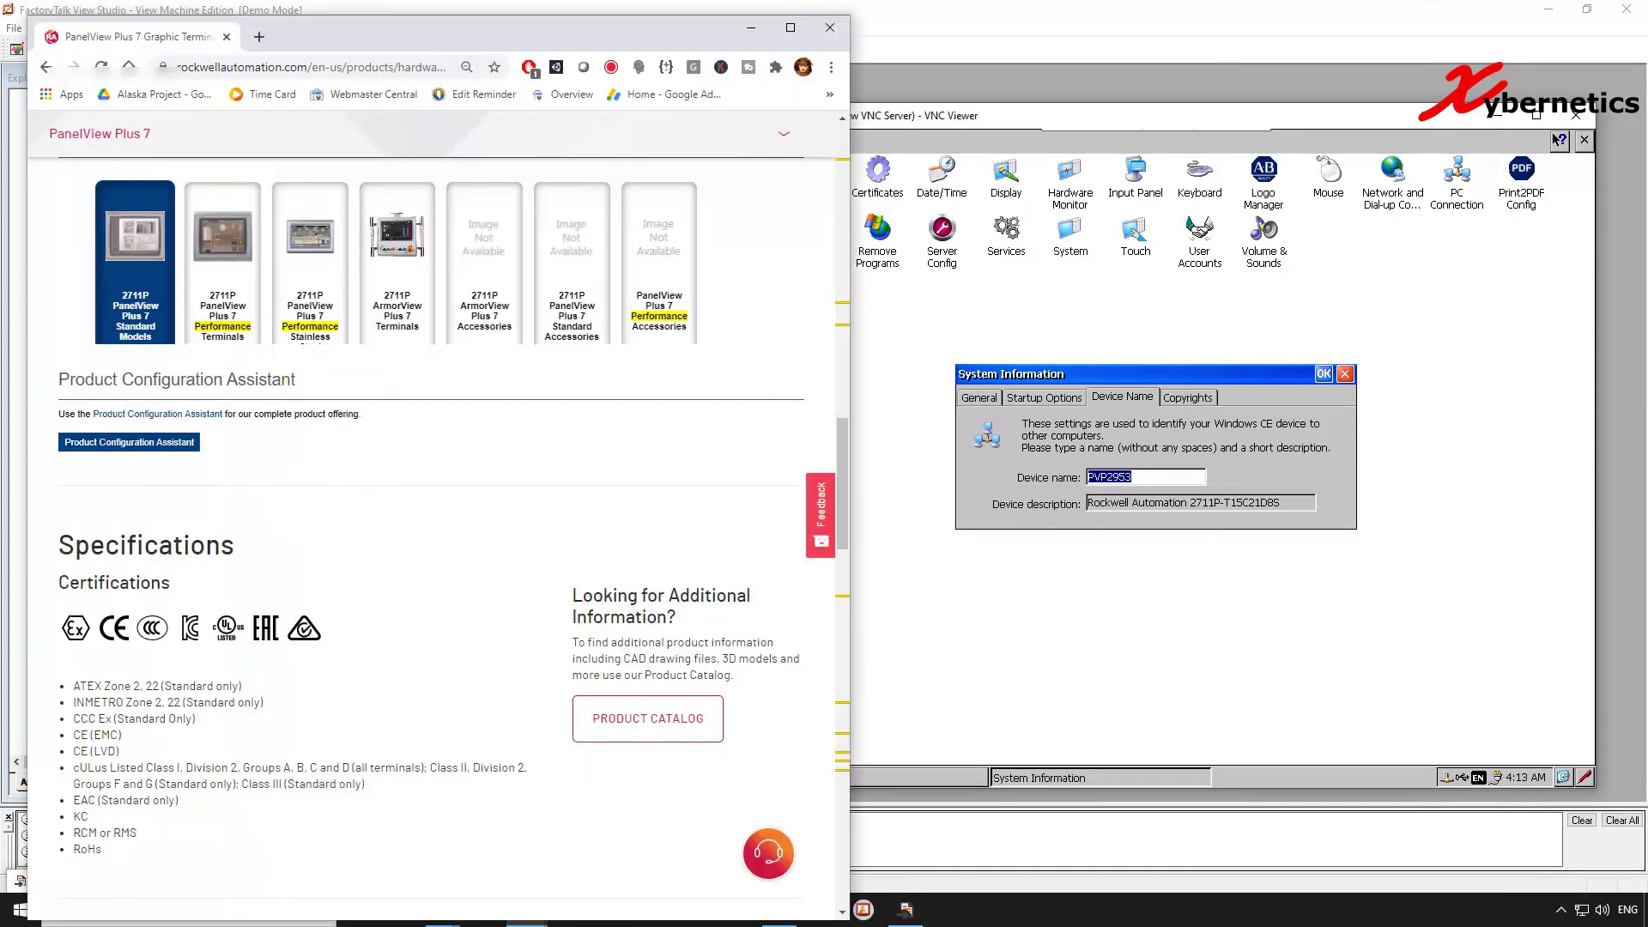
# - List Performance Terminals filtered to 15-inch touch-screen Color (TFT) models, then minimize Chrome
pyautogui.doubleClick(626, 26)
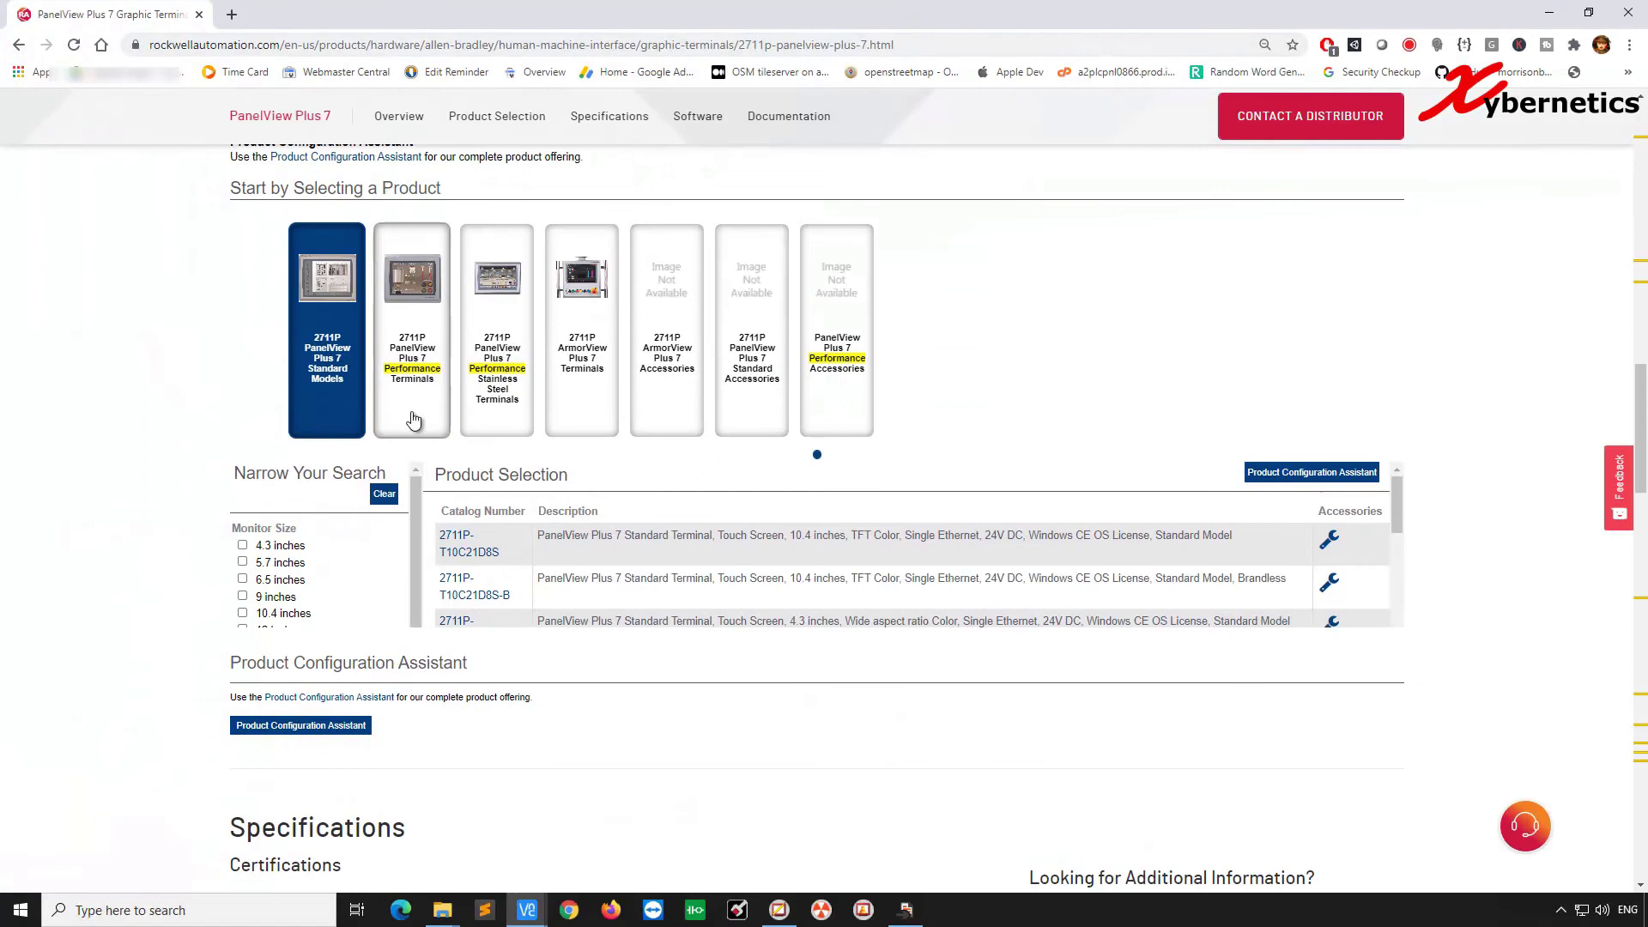
pyautogui.click(420, 404)
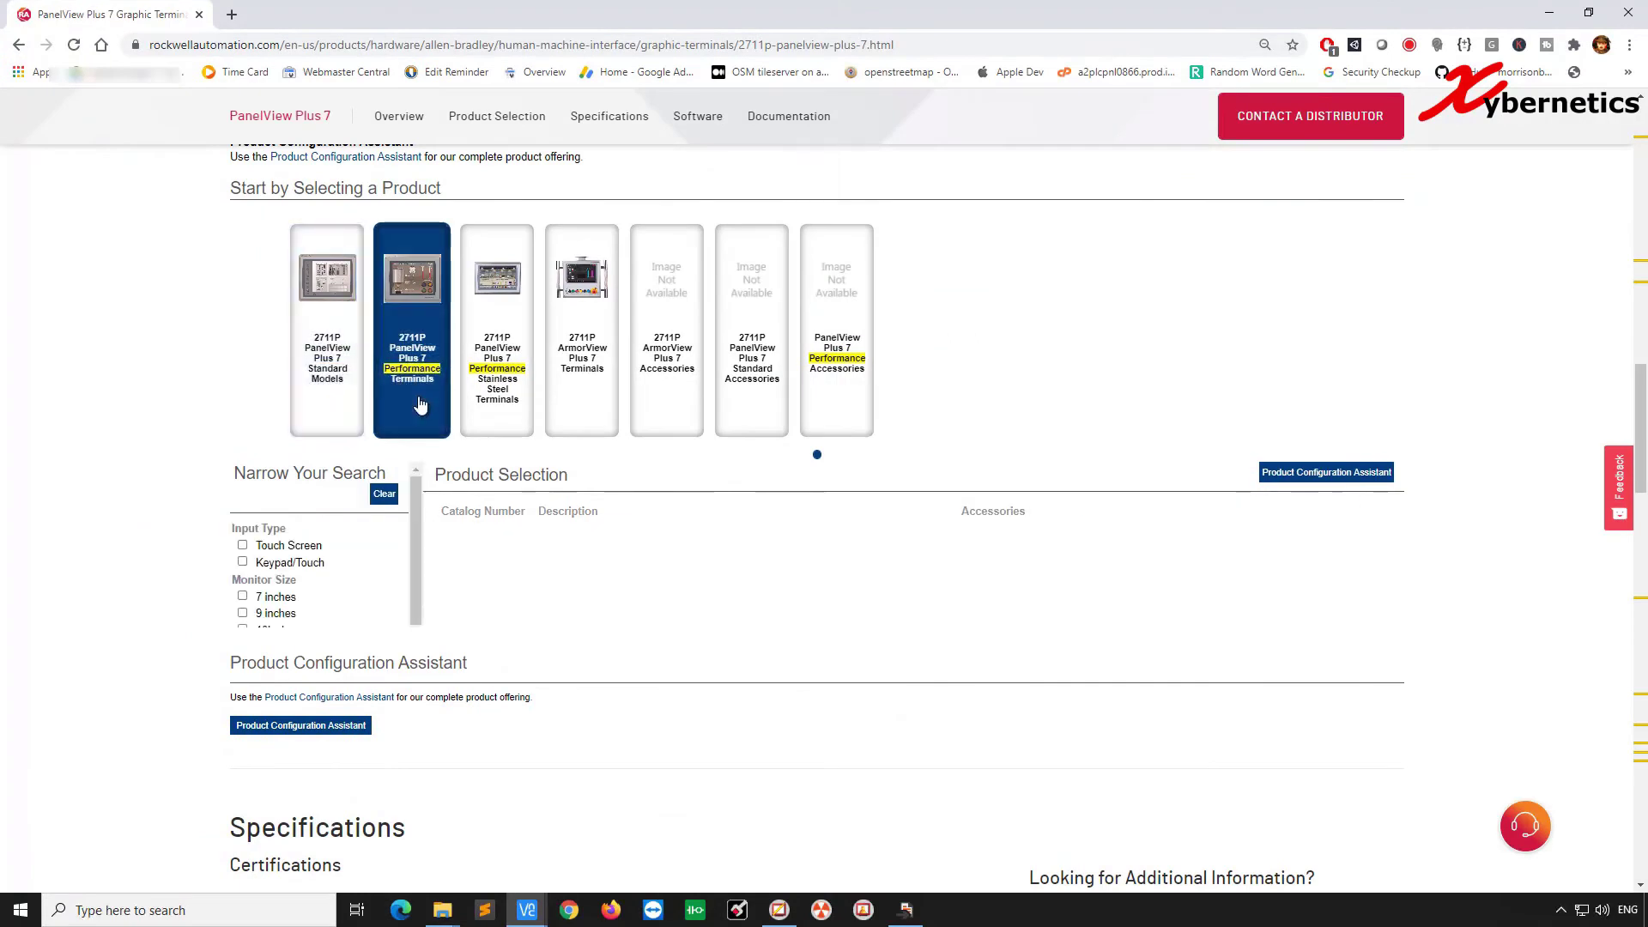
pyautogui.click(243, 546)
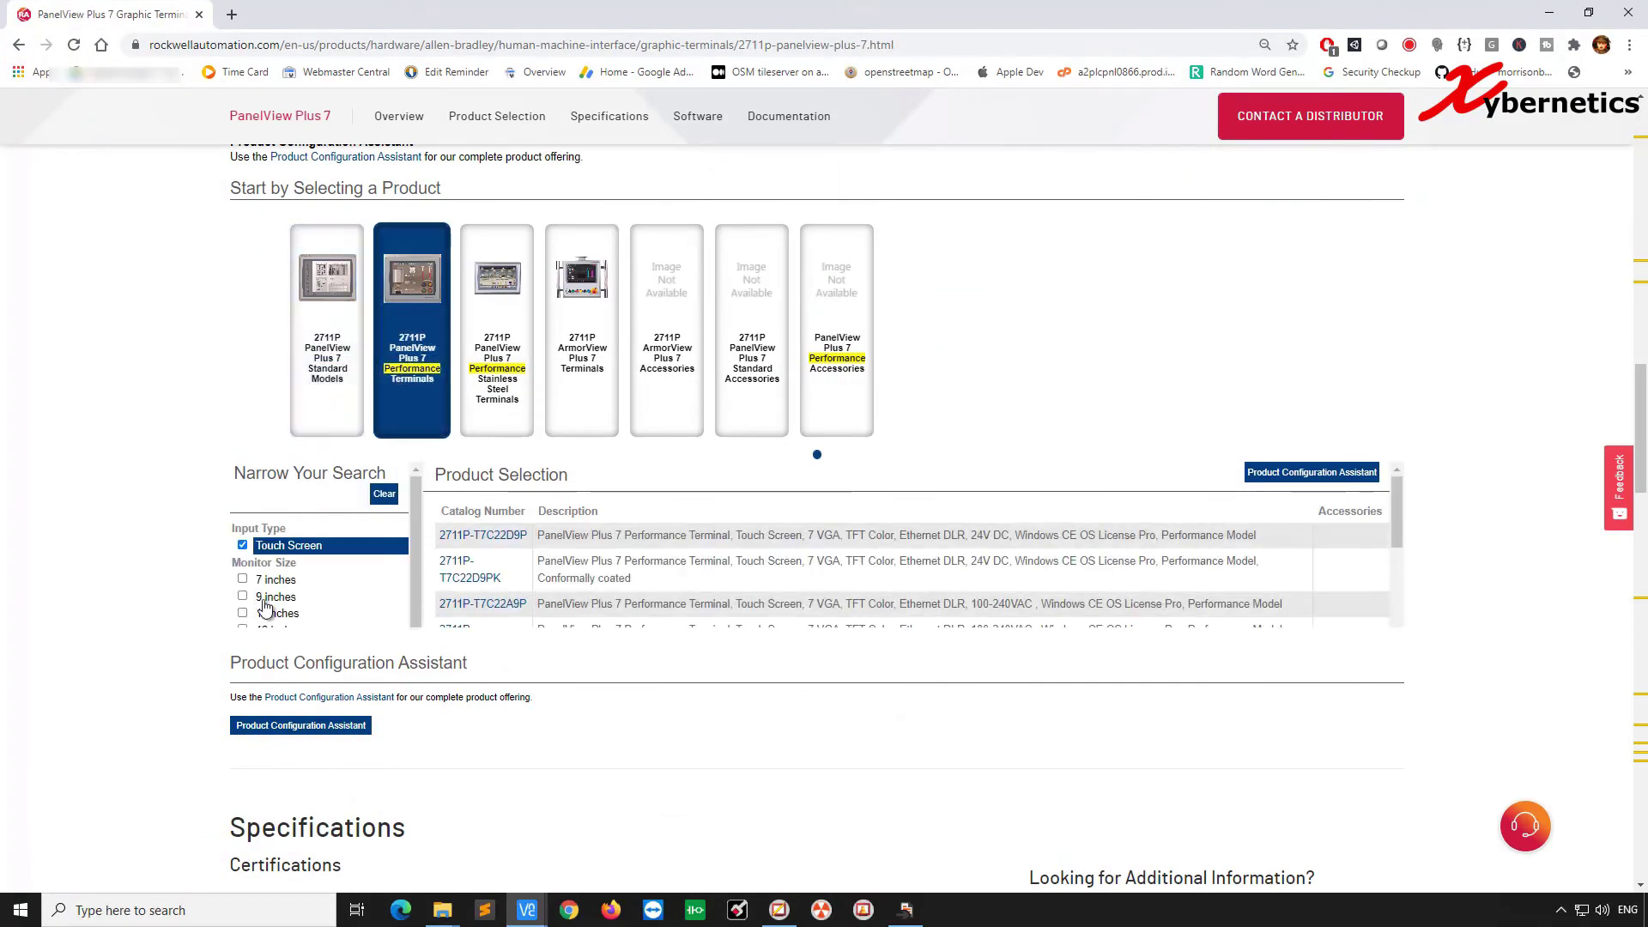
pyautogui.scroll(-2, 253, 515)
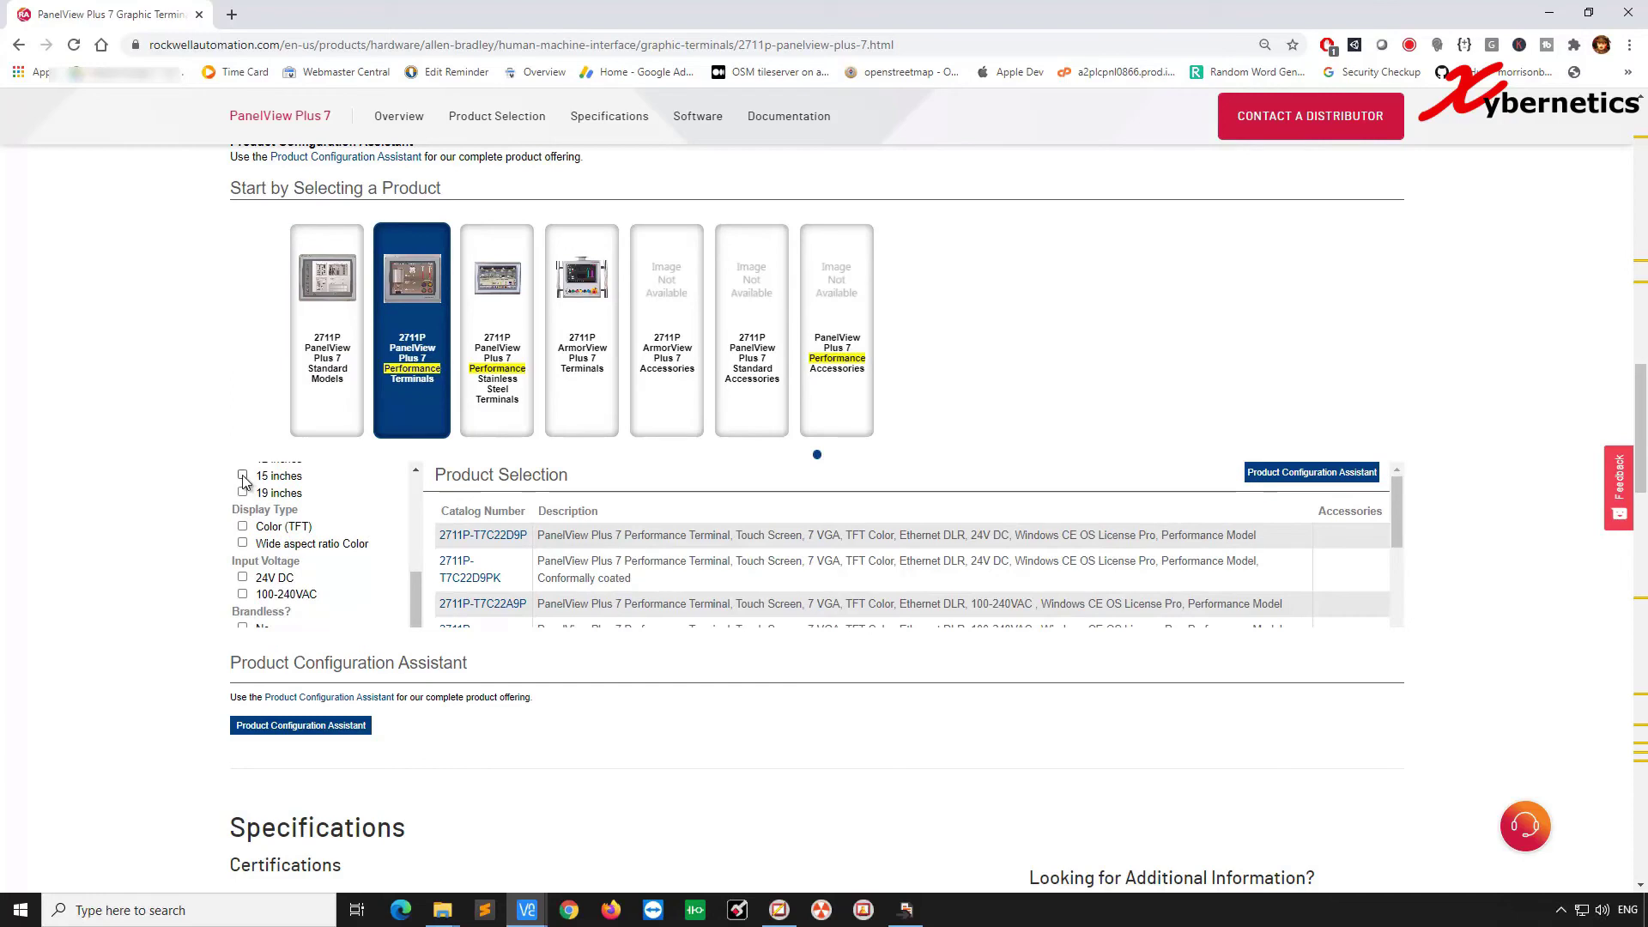
pyautogui.click(242, 476)
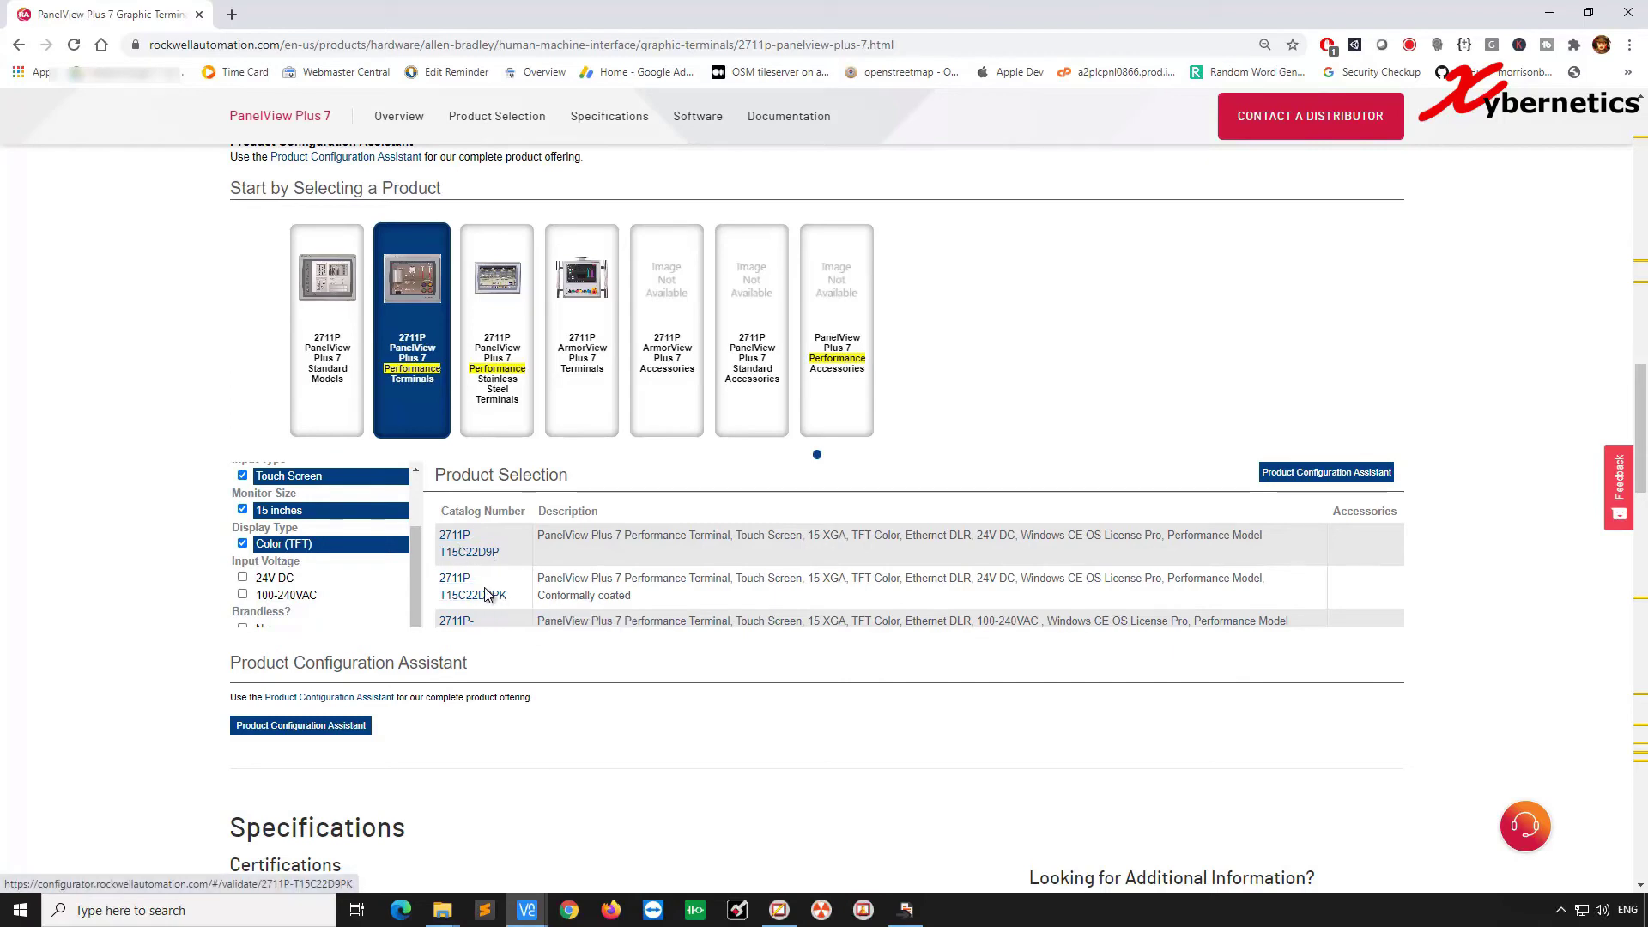
pyautogui.click(1542, 15)
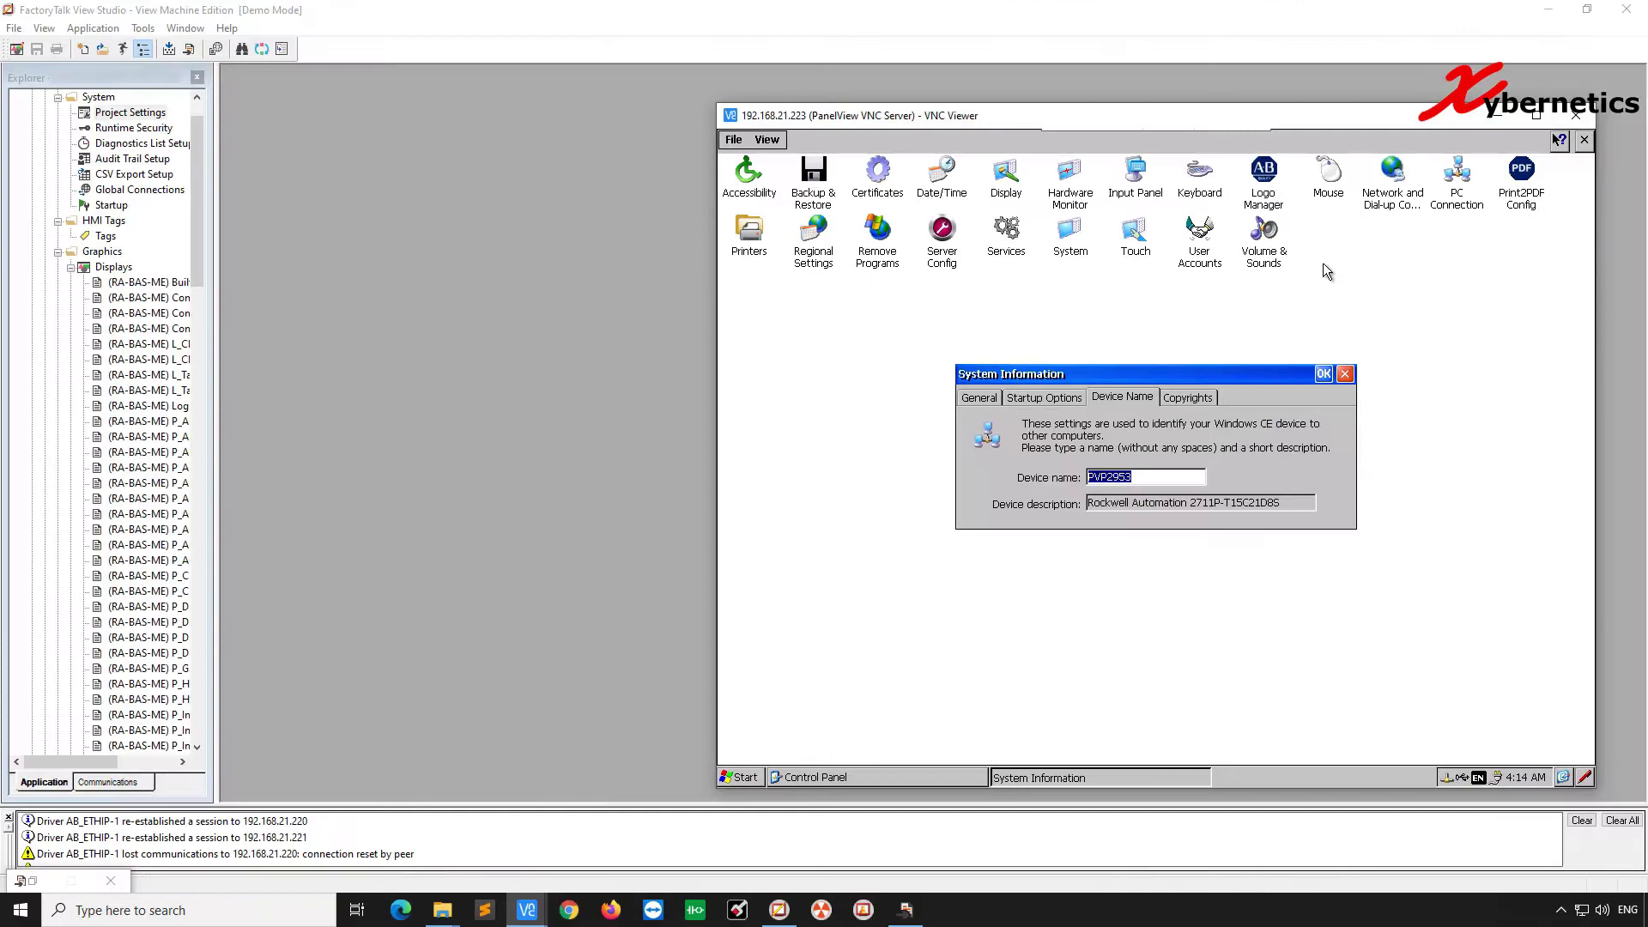
# - Close System Information and Control Panel, relaunch FTViewME Station, and move the VNC window aside
pyautogui.click(1322, 374)
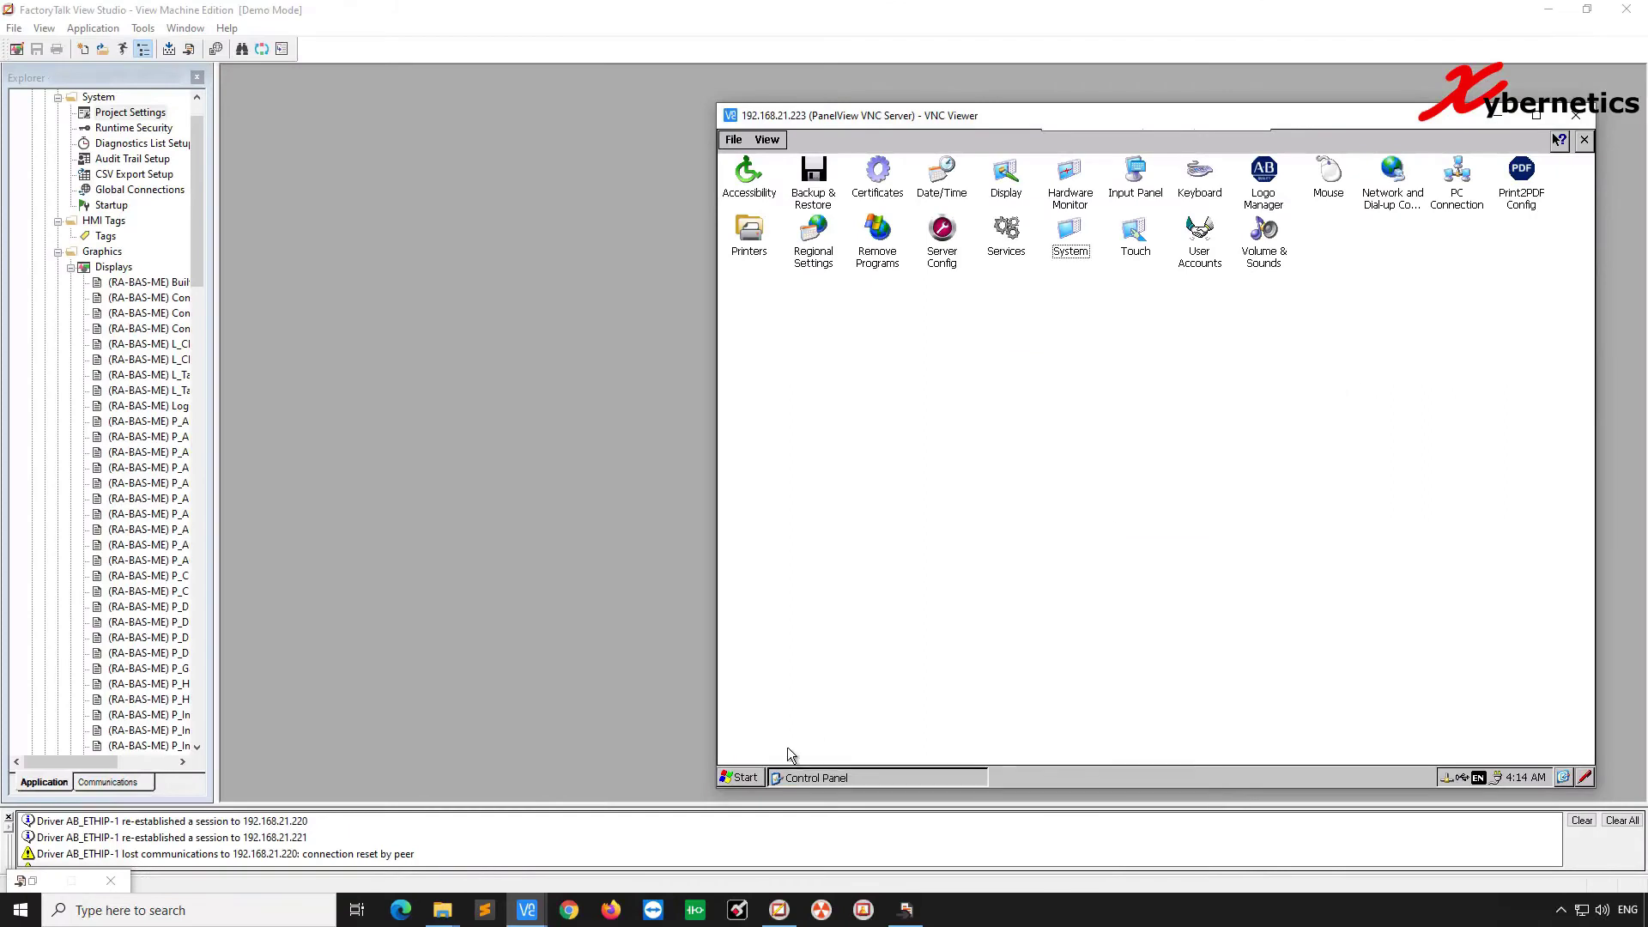
pyautogui.click(1584, 140)
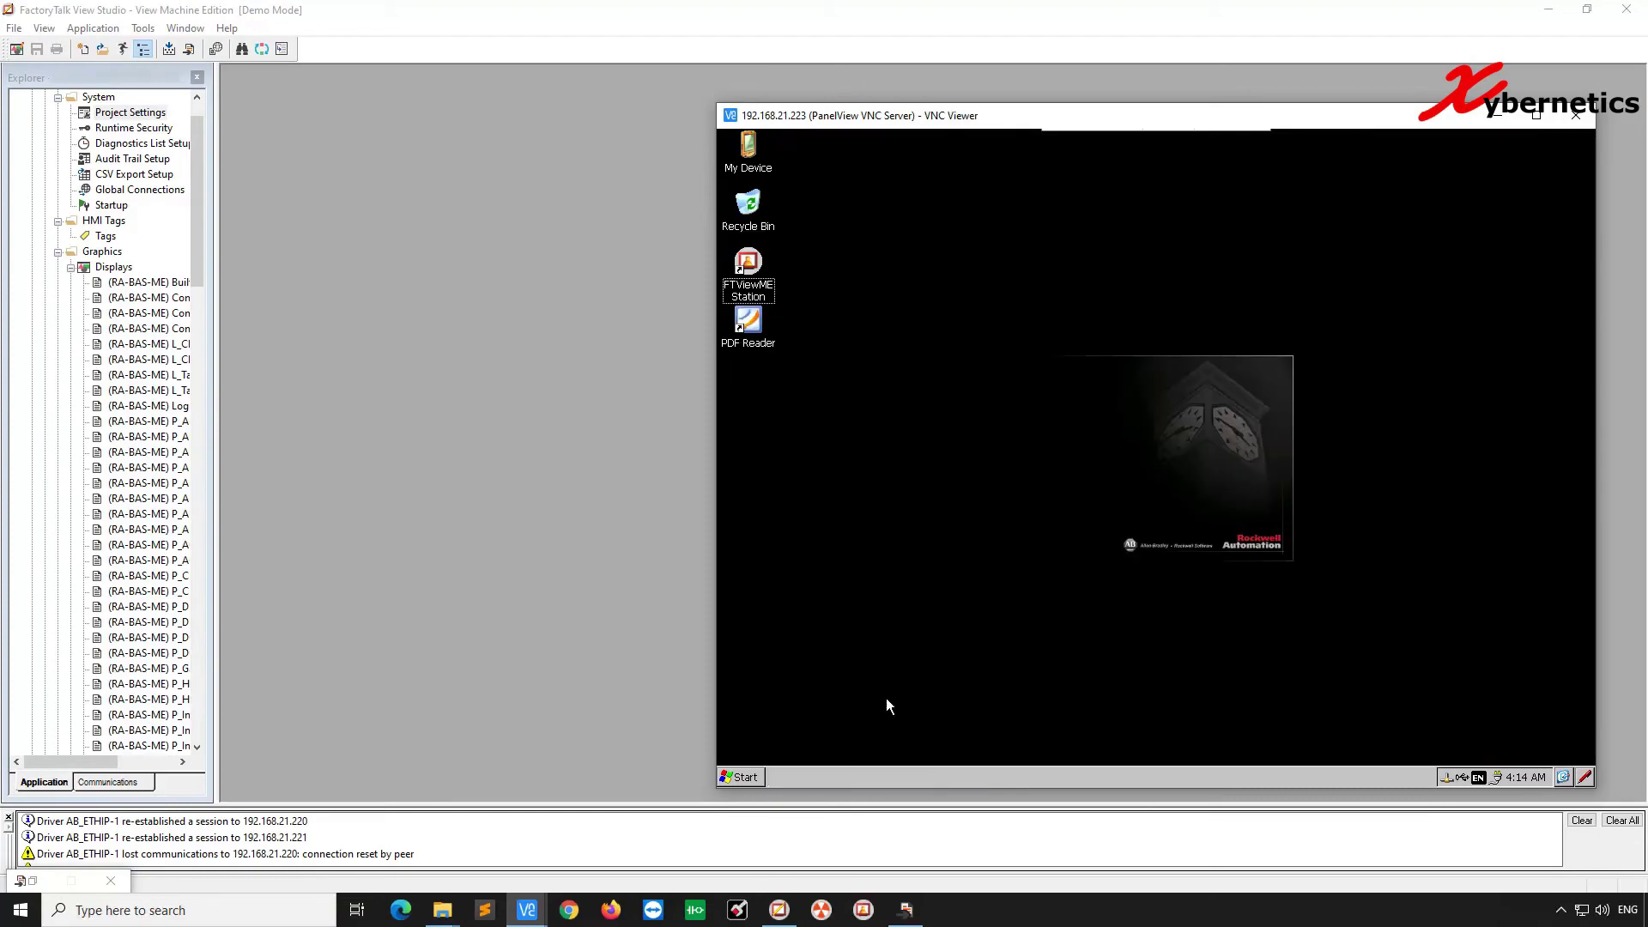
pyautogui.doubleClick(745, 265)
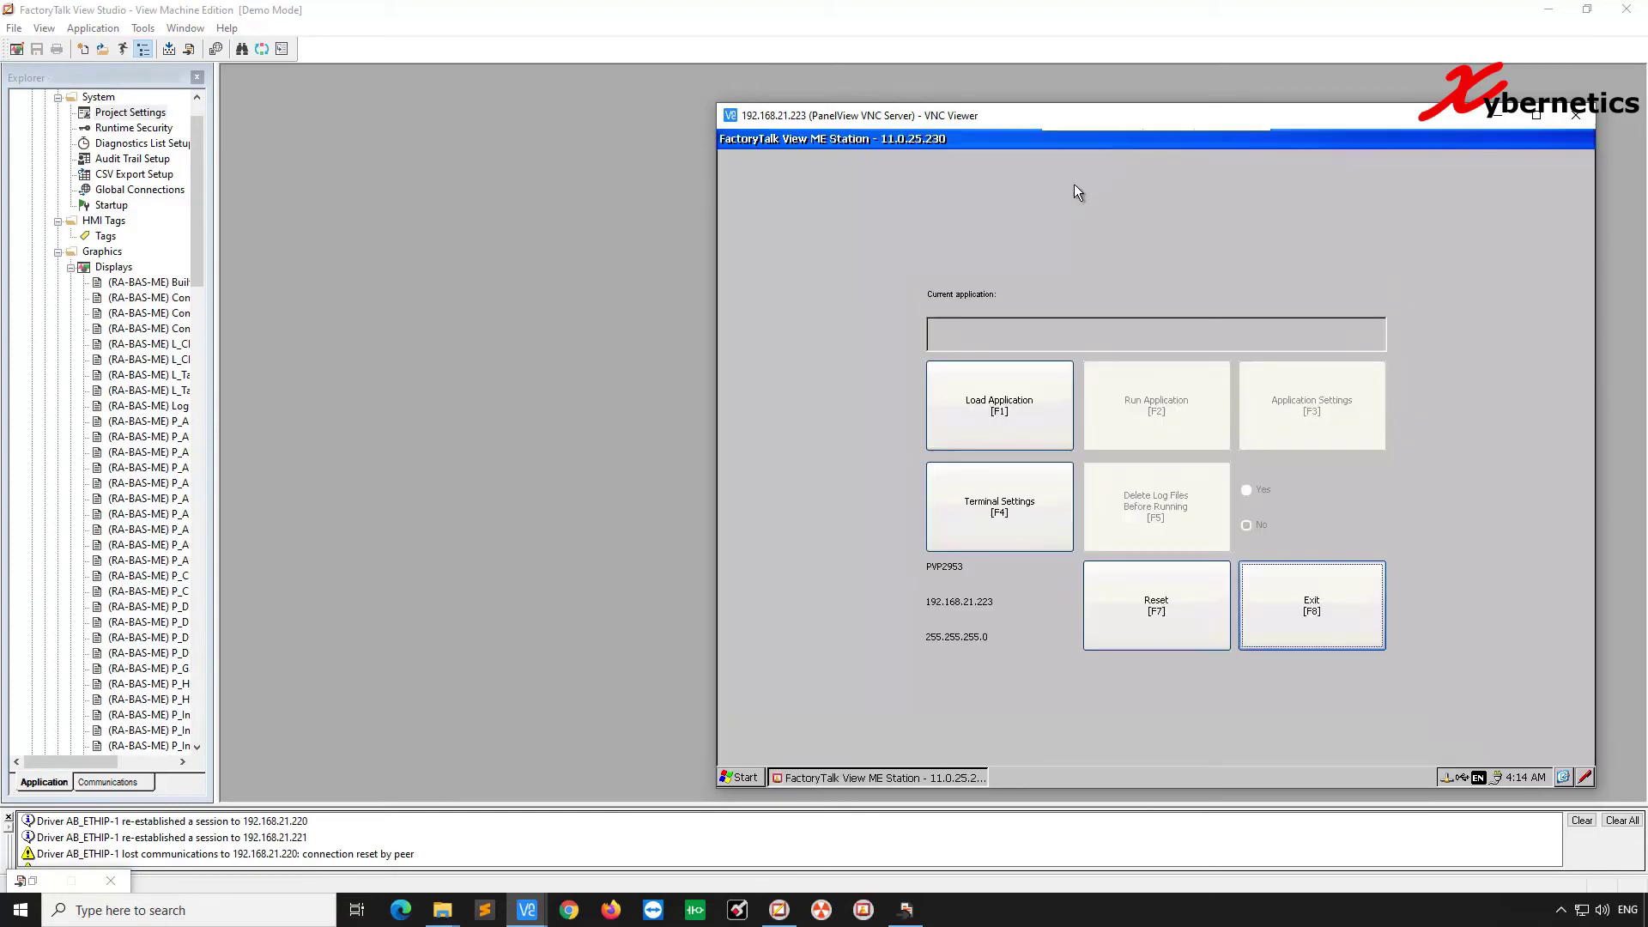
pyautogui.moveTo(1112, 117); pyautogui.dragTo(829, 114)
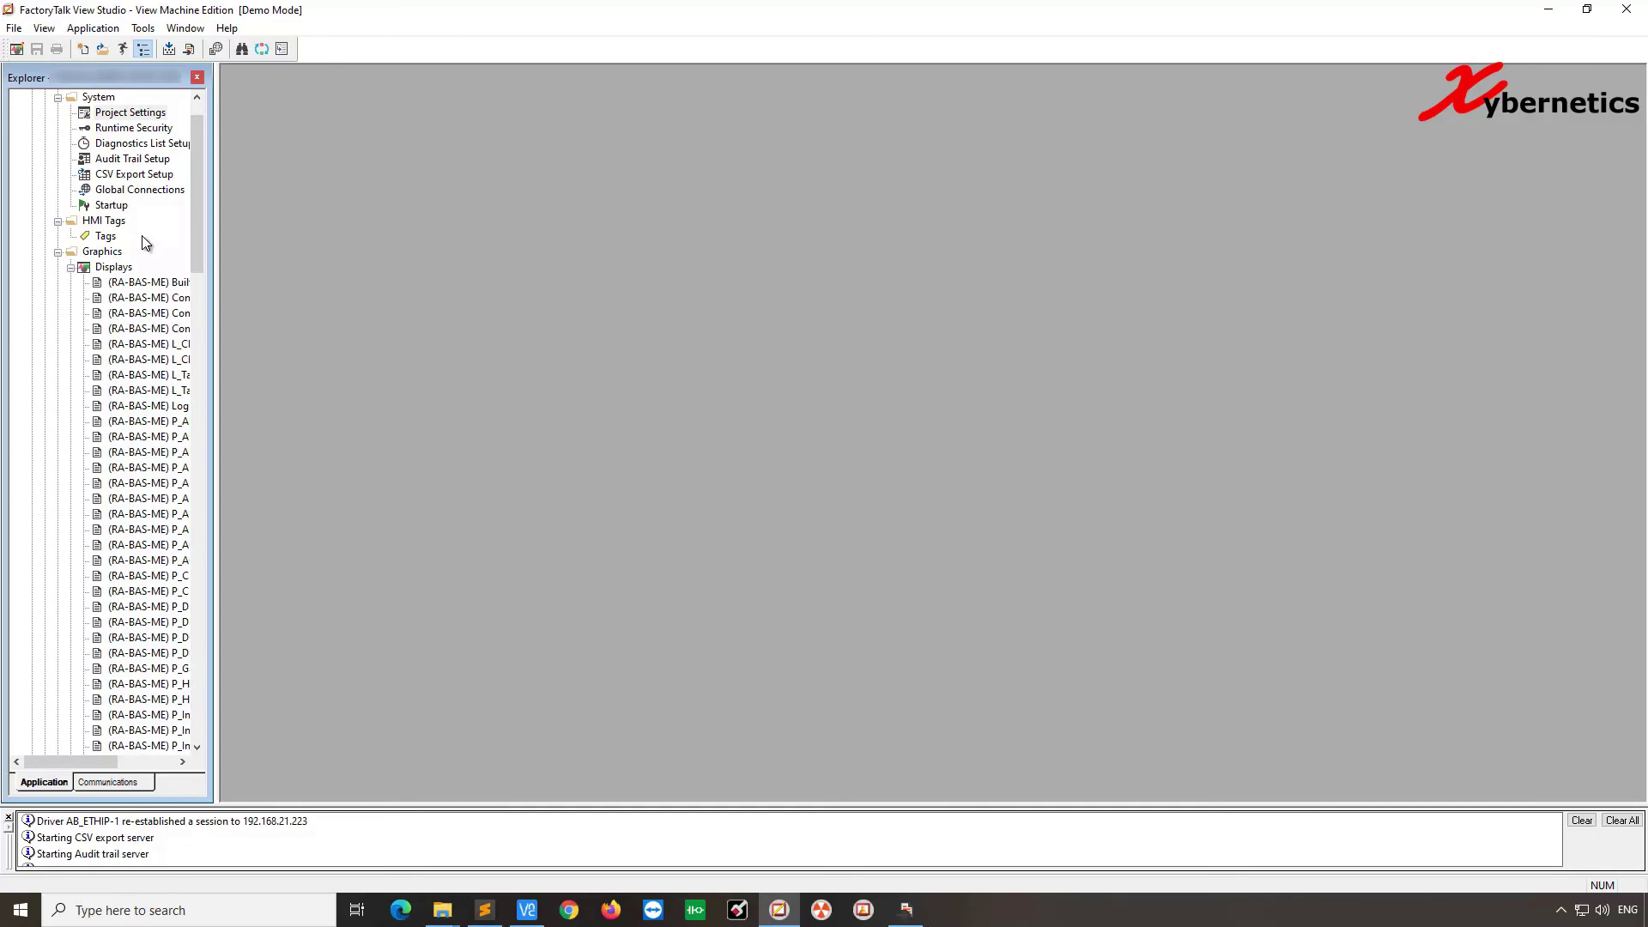
# - Try changing the project window size to PVPlus 7 Standard 4" Wide (480x272)
pyautogui.click(127, 271)
pyautogui.doubleClick(163, 119)
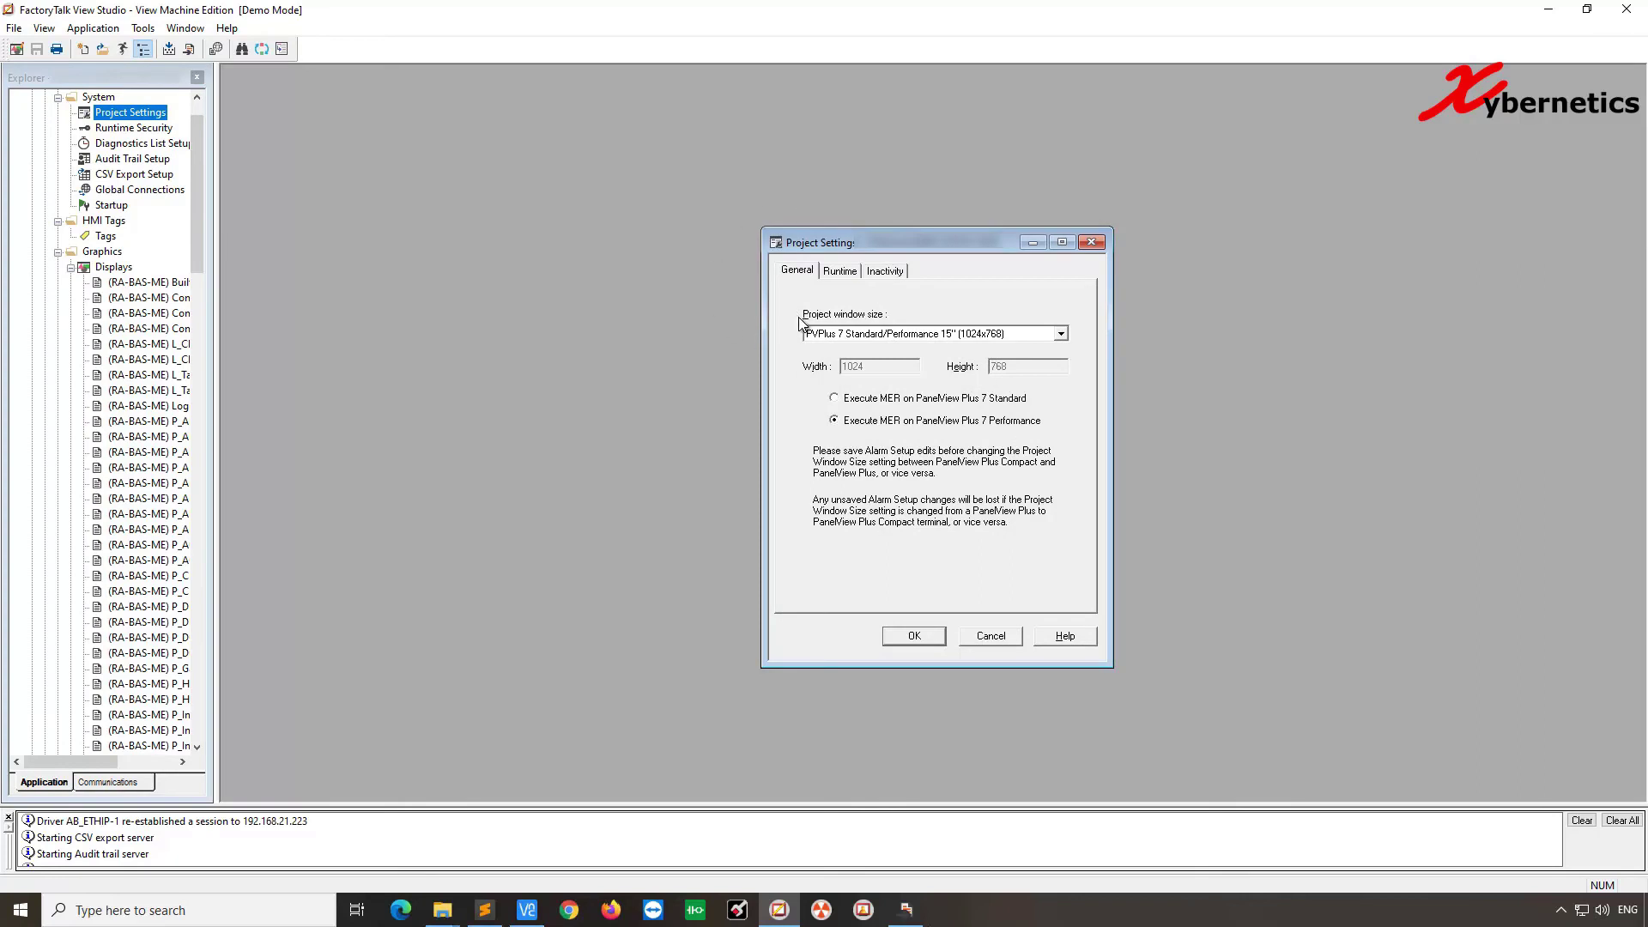
pyautogui.click(852, 336)
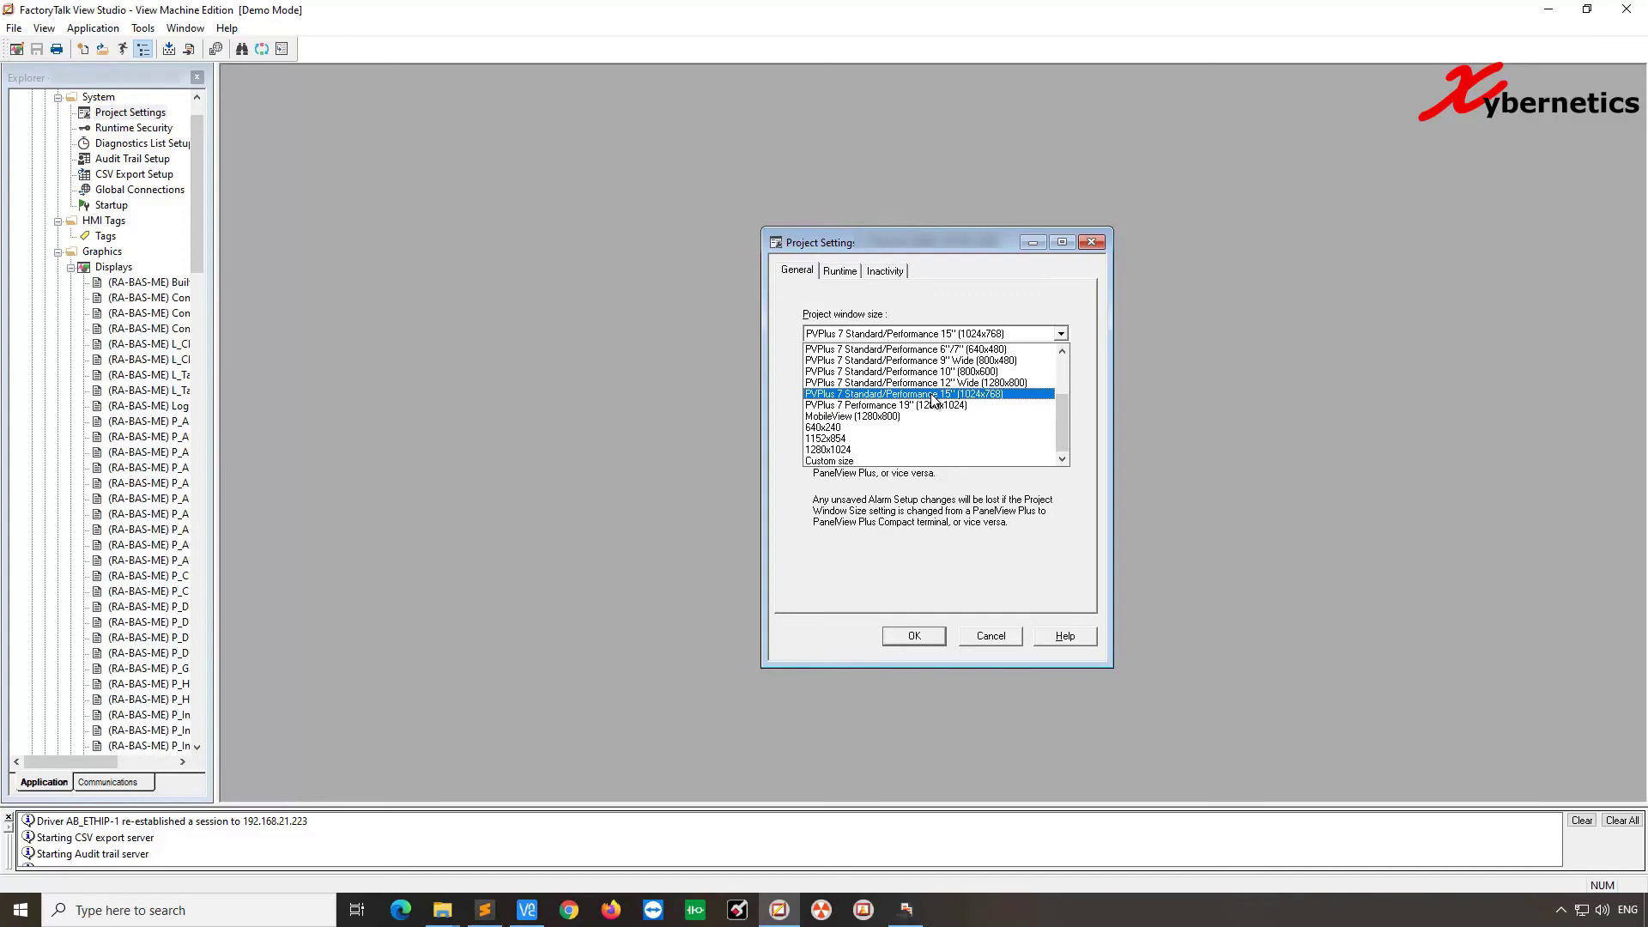
pyautogui.moveTo(1059, 415); pyautogui.dragTo(1057, 390)
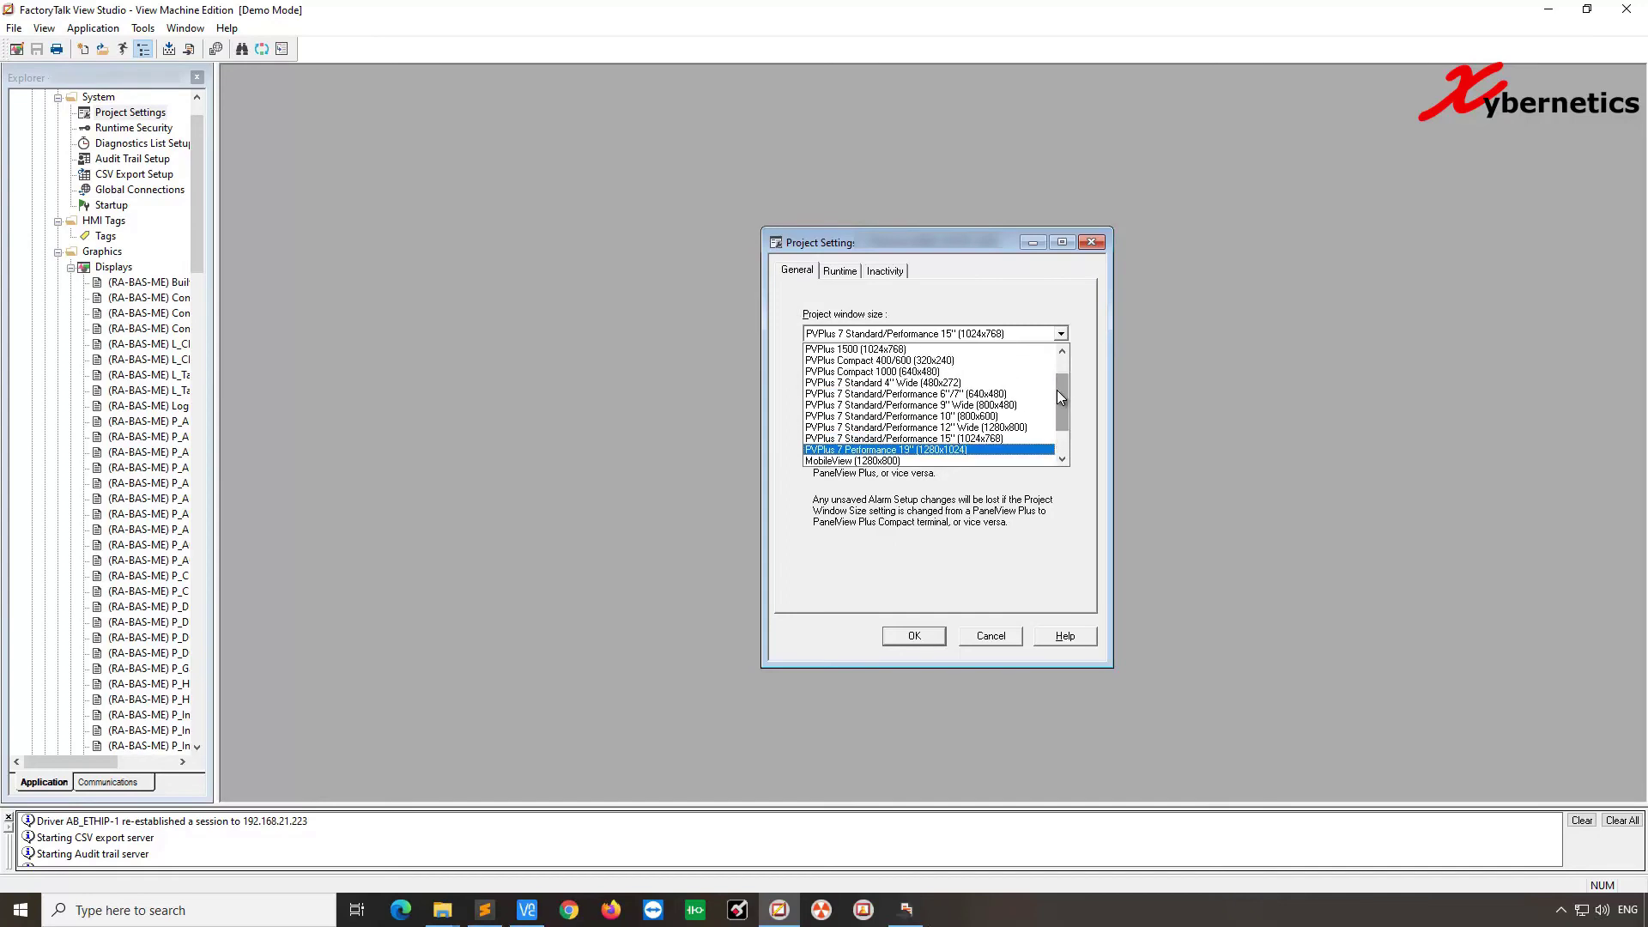
pyautogui.click(927, 384)
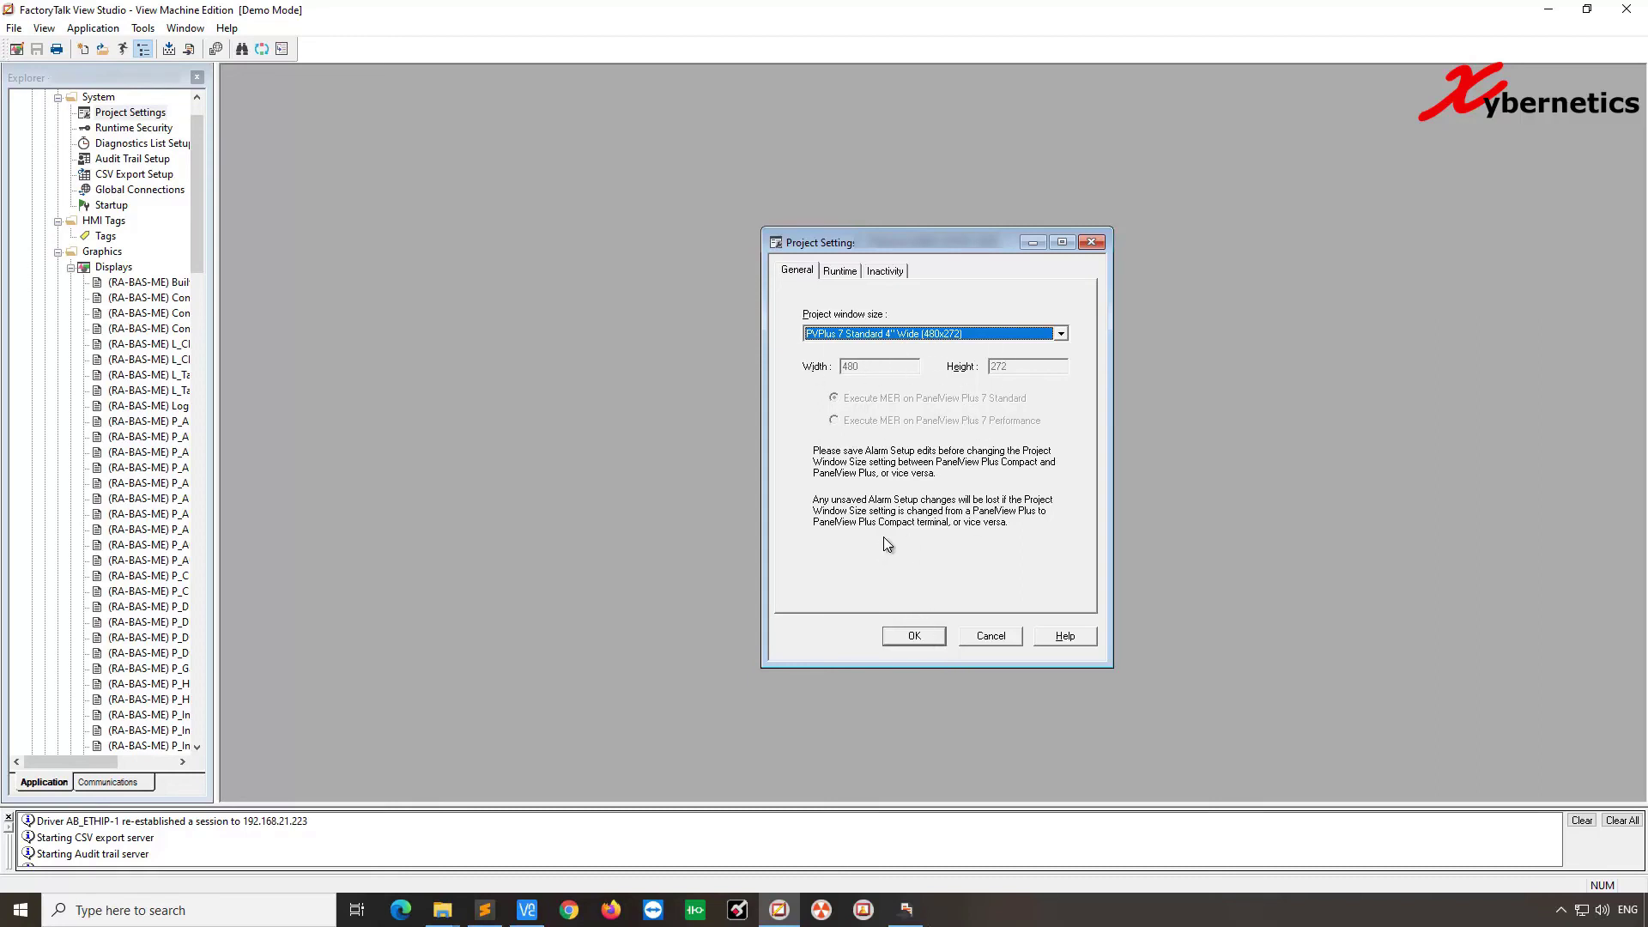
pyautogui.click(914, 636)
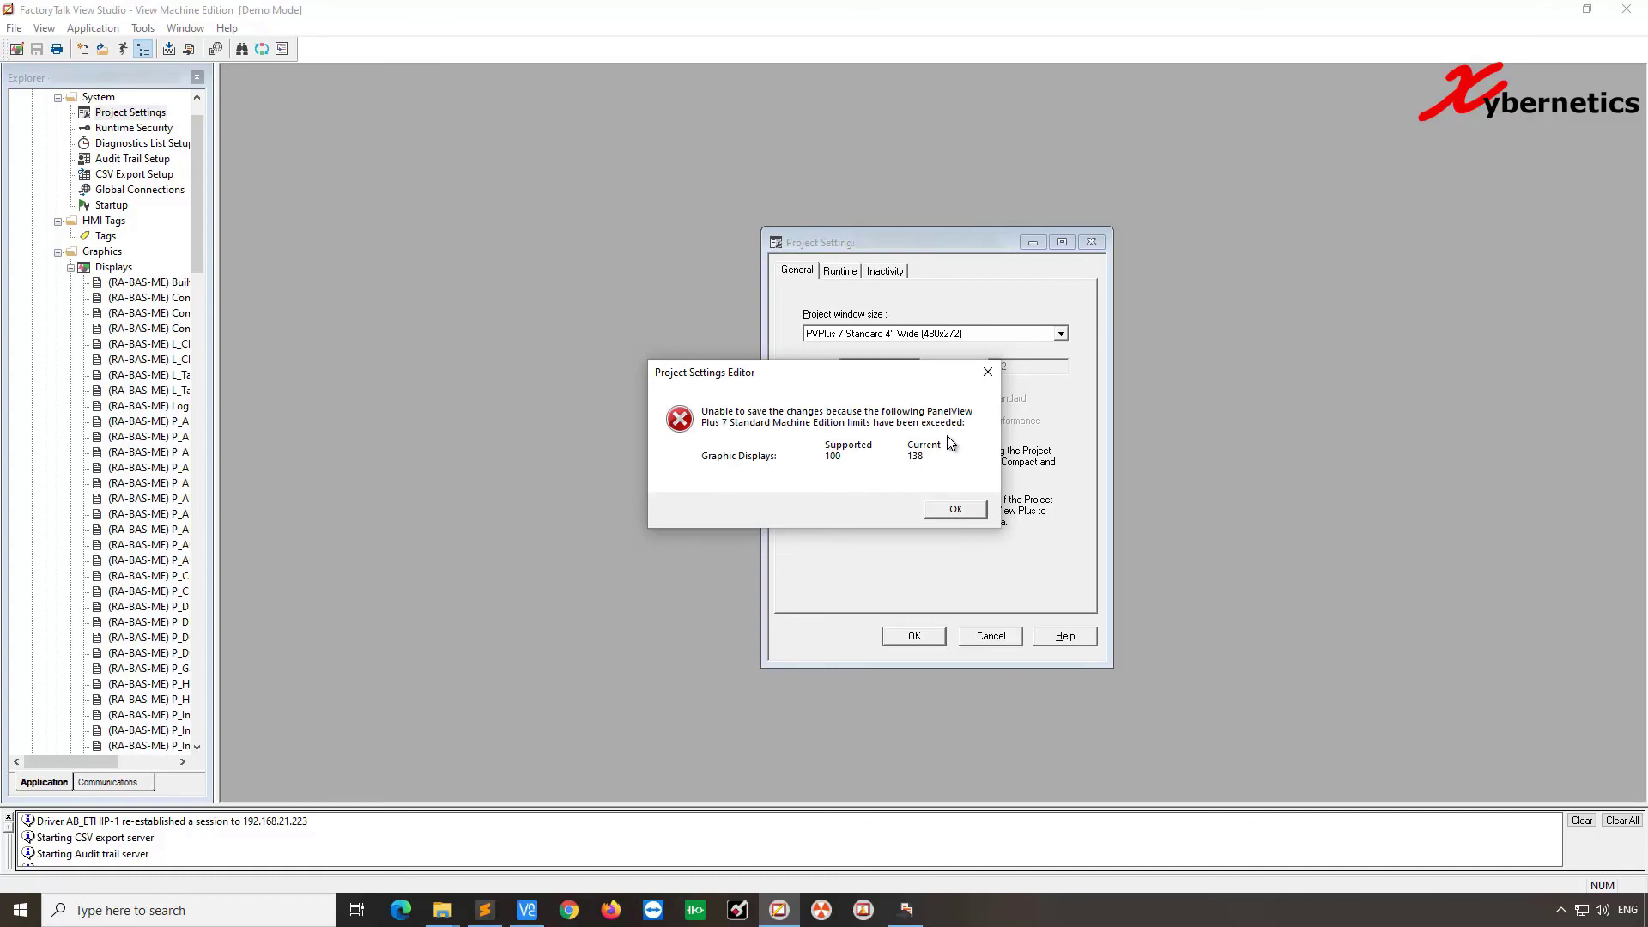
# - Dismiss the 138-of-100 display-limit error, cancel Project Settings, and bring the PanelView manual PDF onscreen
pyautogui.click(955, 511)
pyautogui.click(990, 639)
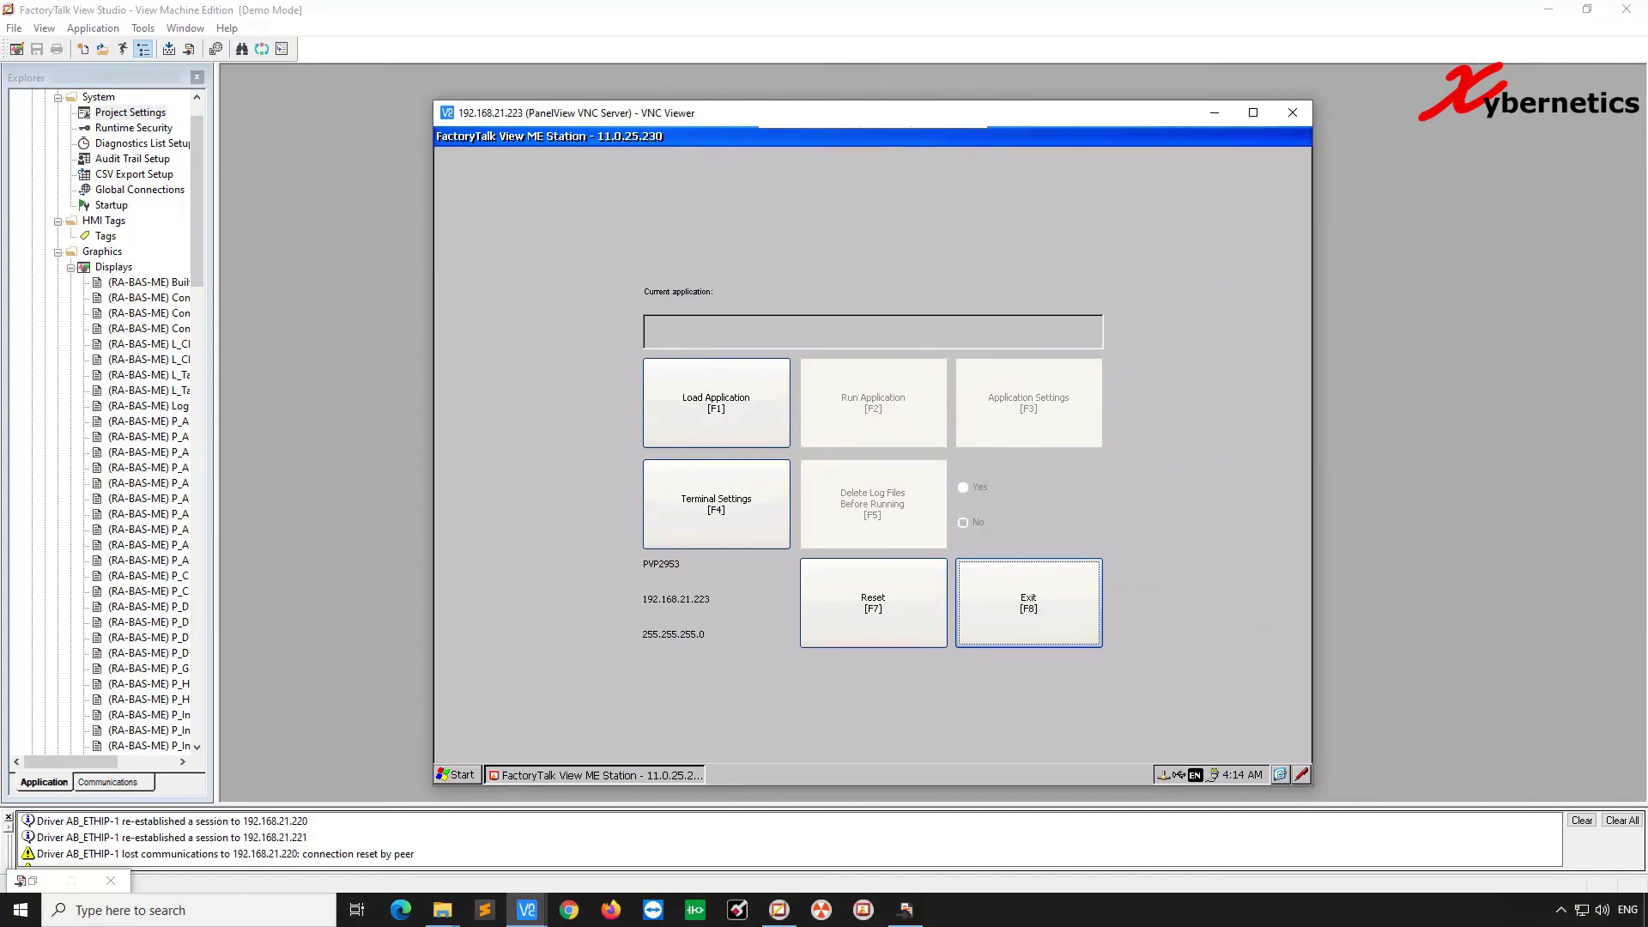
pyautogui.moveTo(1644, 73); pyautogui.dragTo(521, 61)
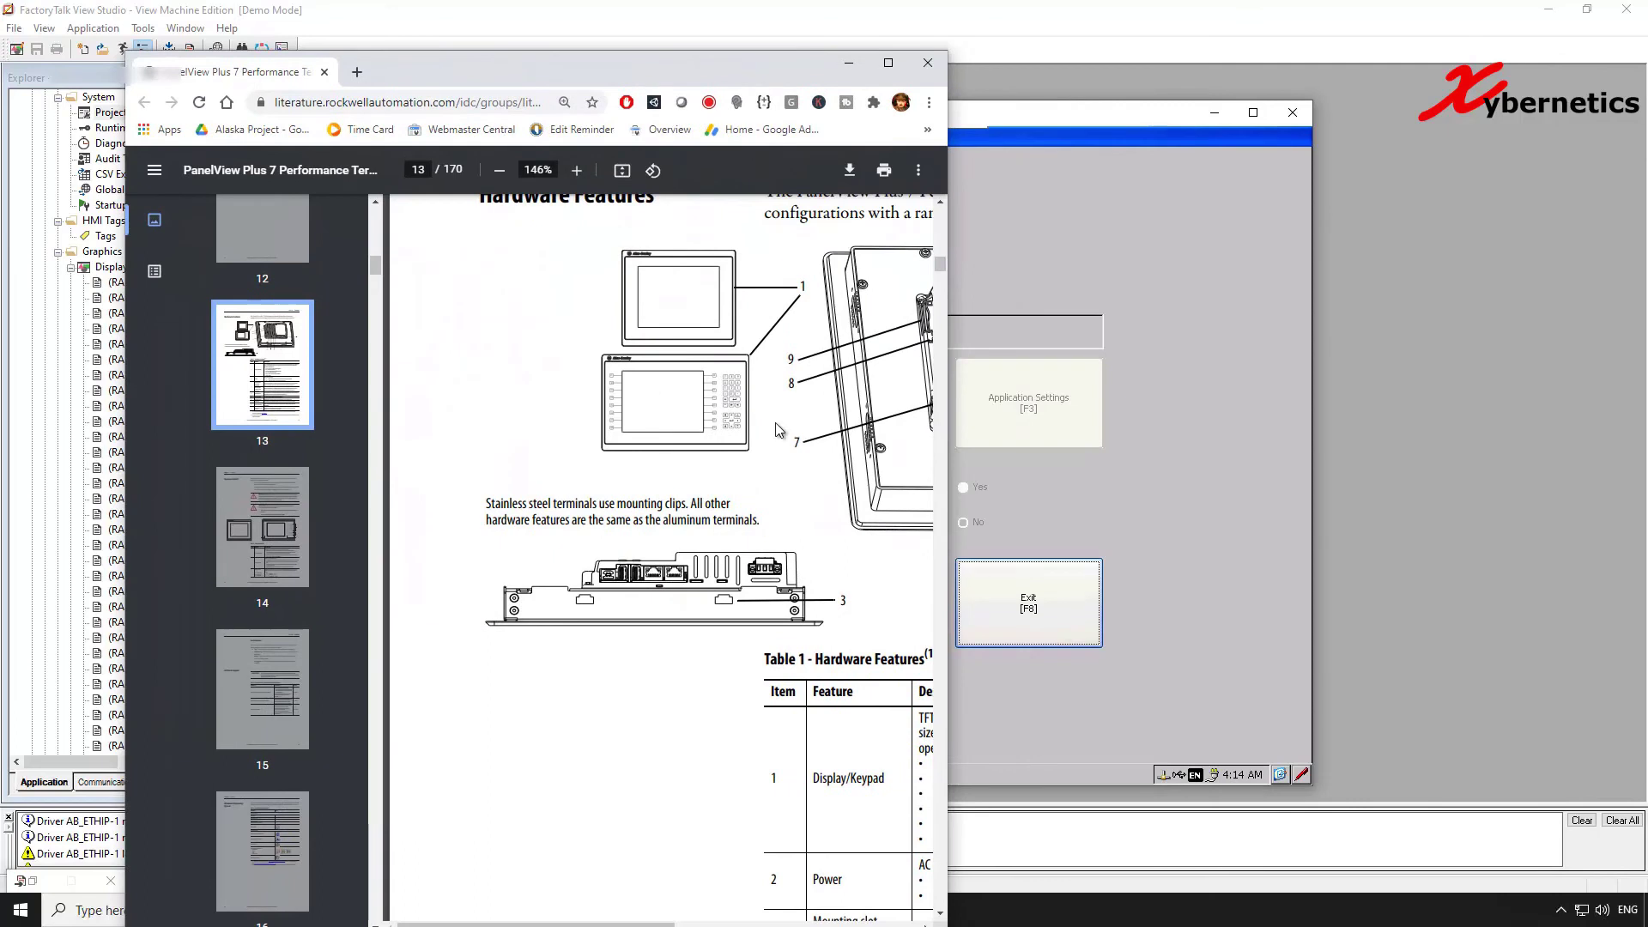
# - Maximize the Performance manual, widen and move the Standard Terminals Technical Data window, zooming to 172%
pyautogui.doubleClick(776, 70)
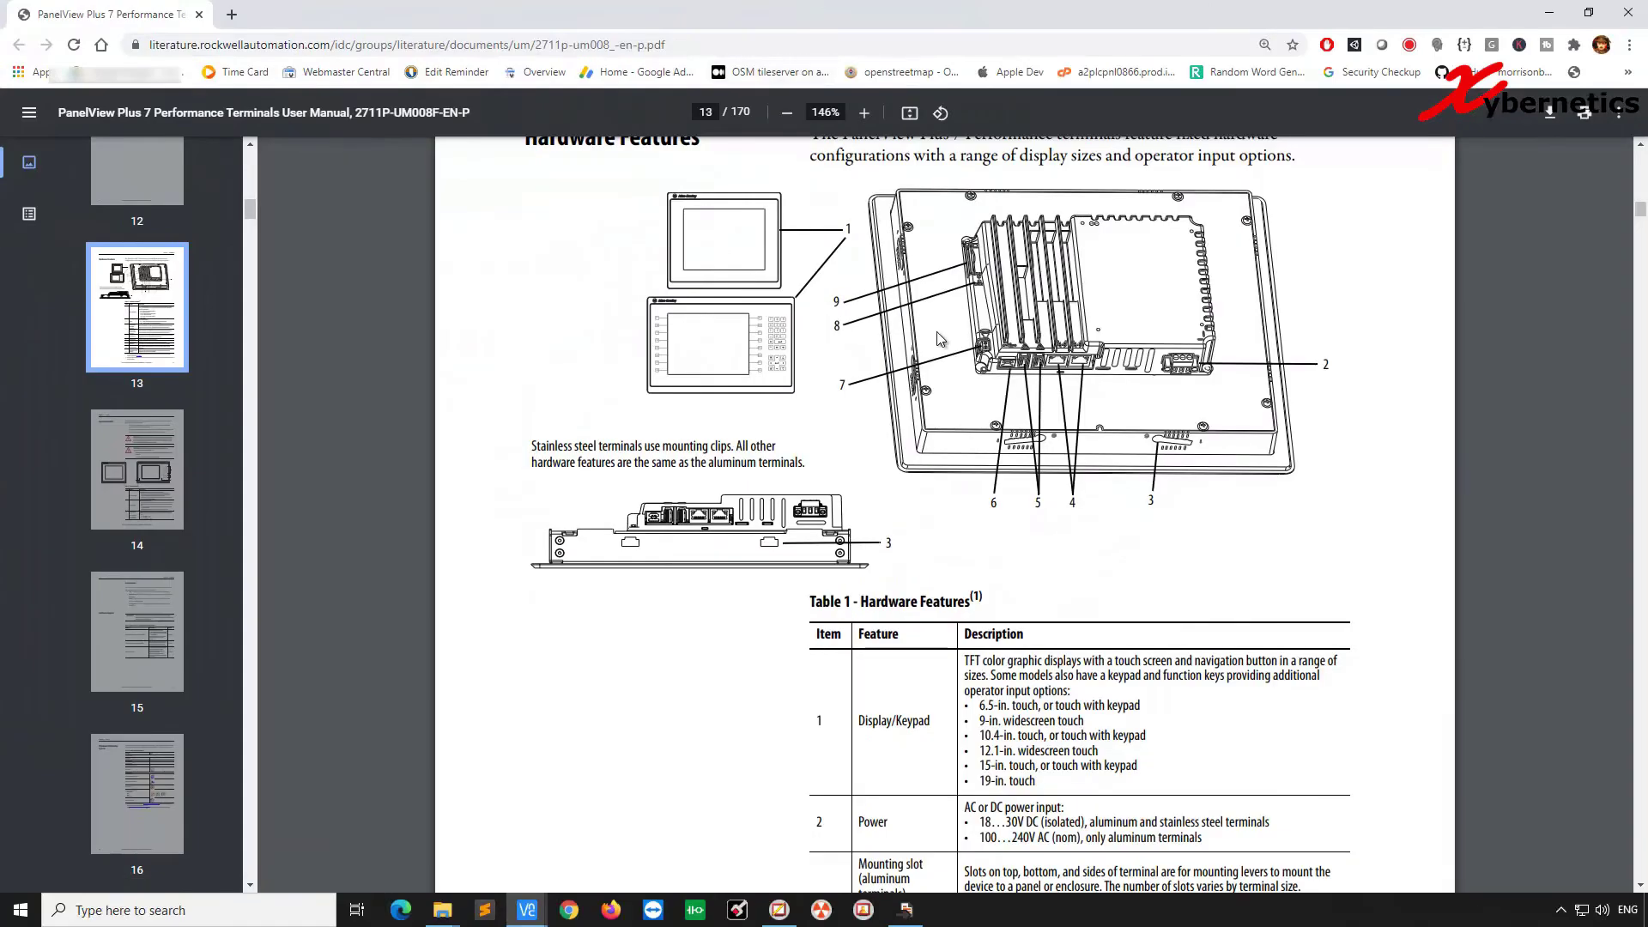
pyautogui.scroll(1, 938, 337)
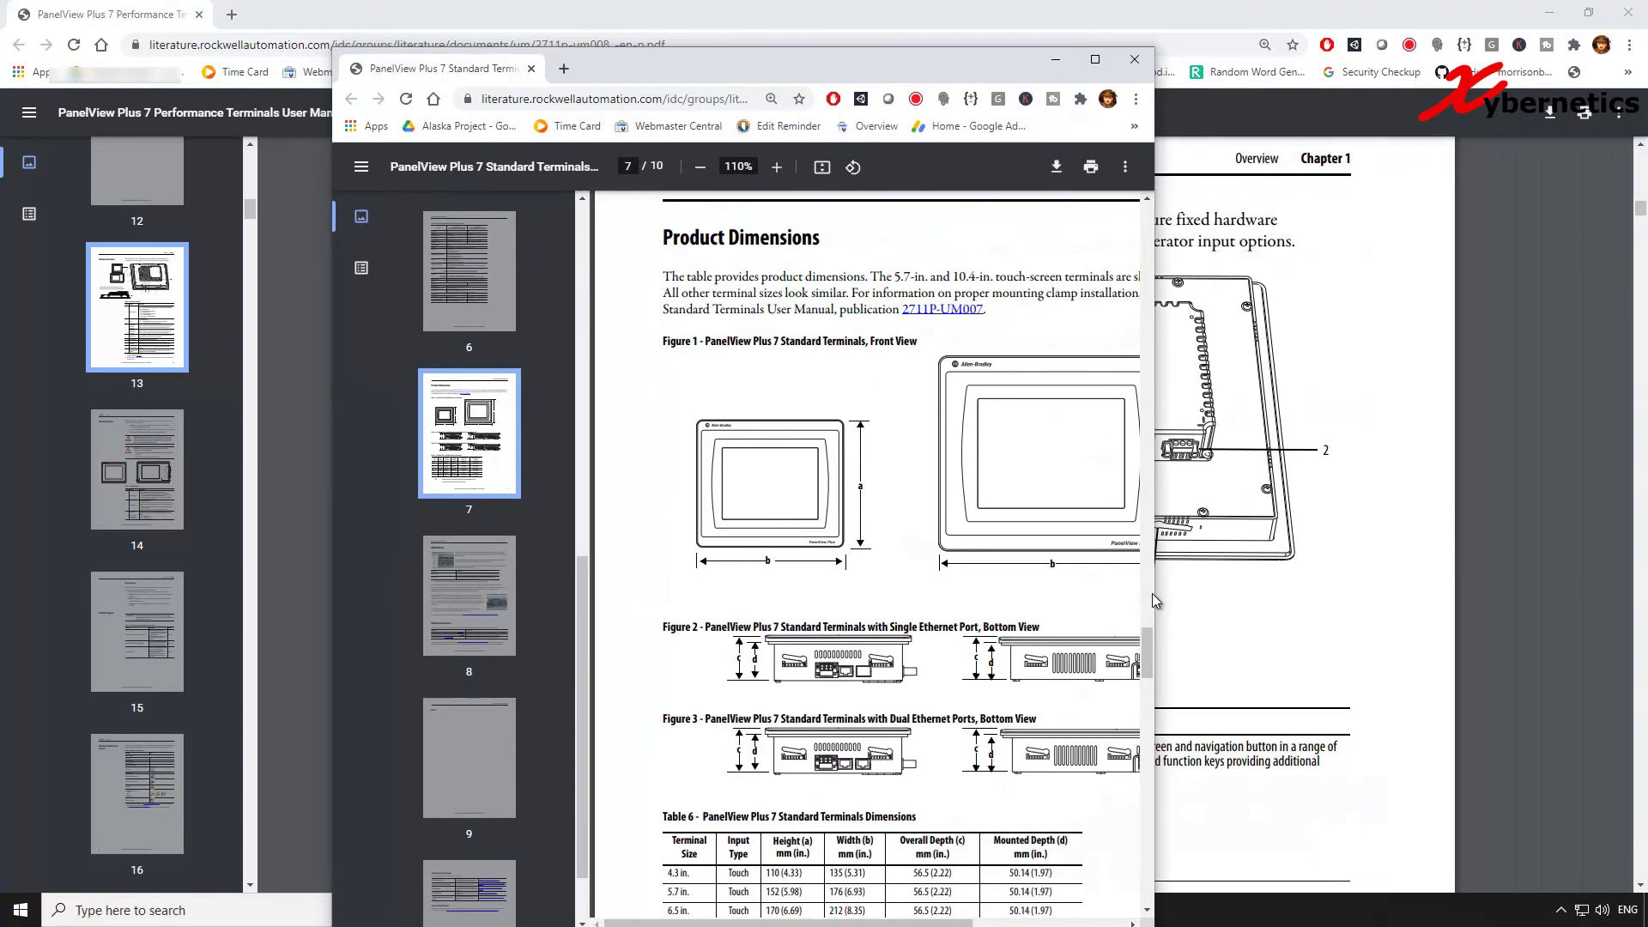
pyautogui.moveTo(1155, 592); pyautogui.dragTo(1418, 601)
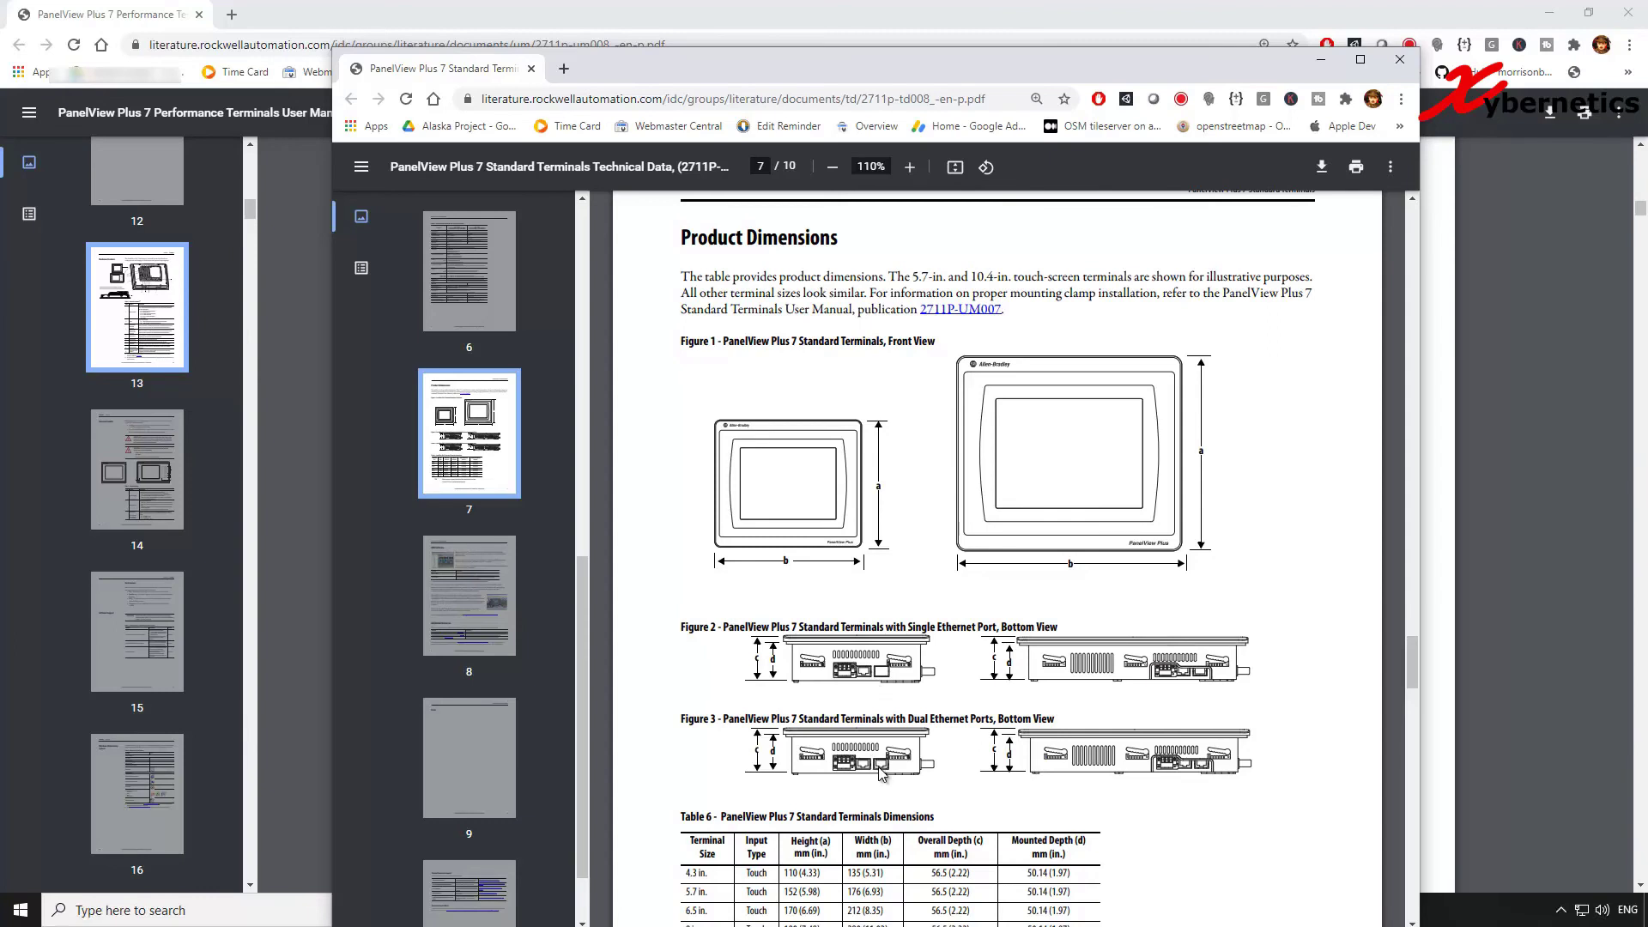
pyautogui.scroll(3, 967, 794)
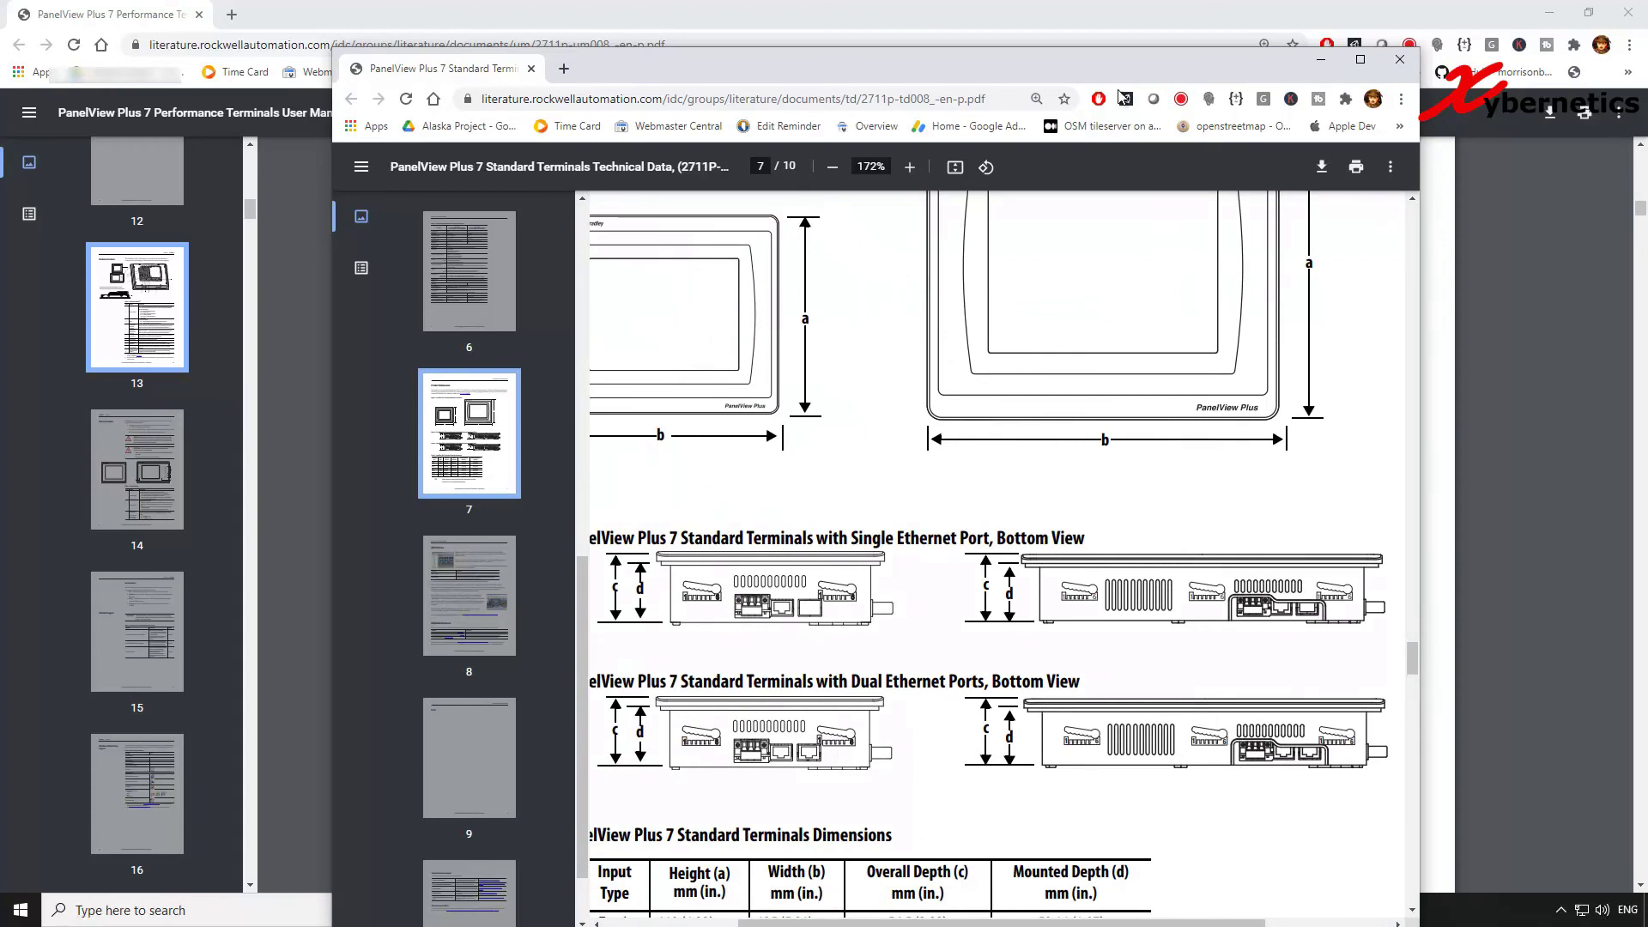
pyautogui.moveTo(1073, 70); pyautogui.dragTo(1180, 150)
# - Zoom the Performance user manual to 285% on the ports diagram, then bring Standard Technical Data forward
pyautogui.click(1122, 26)
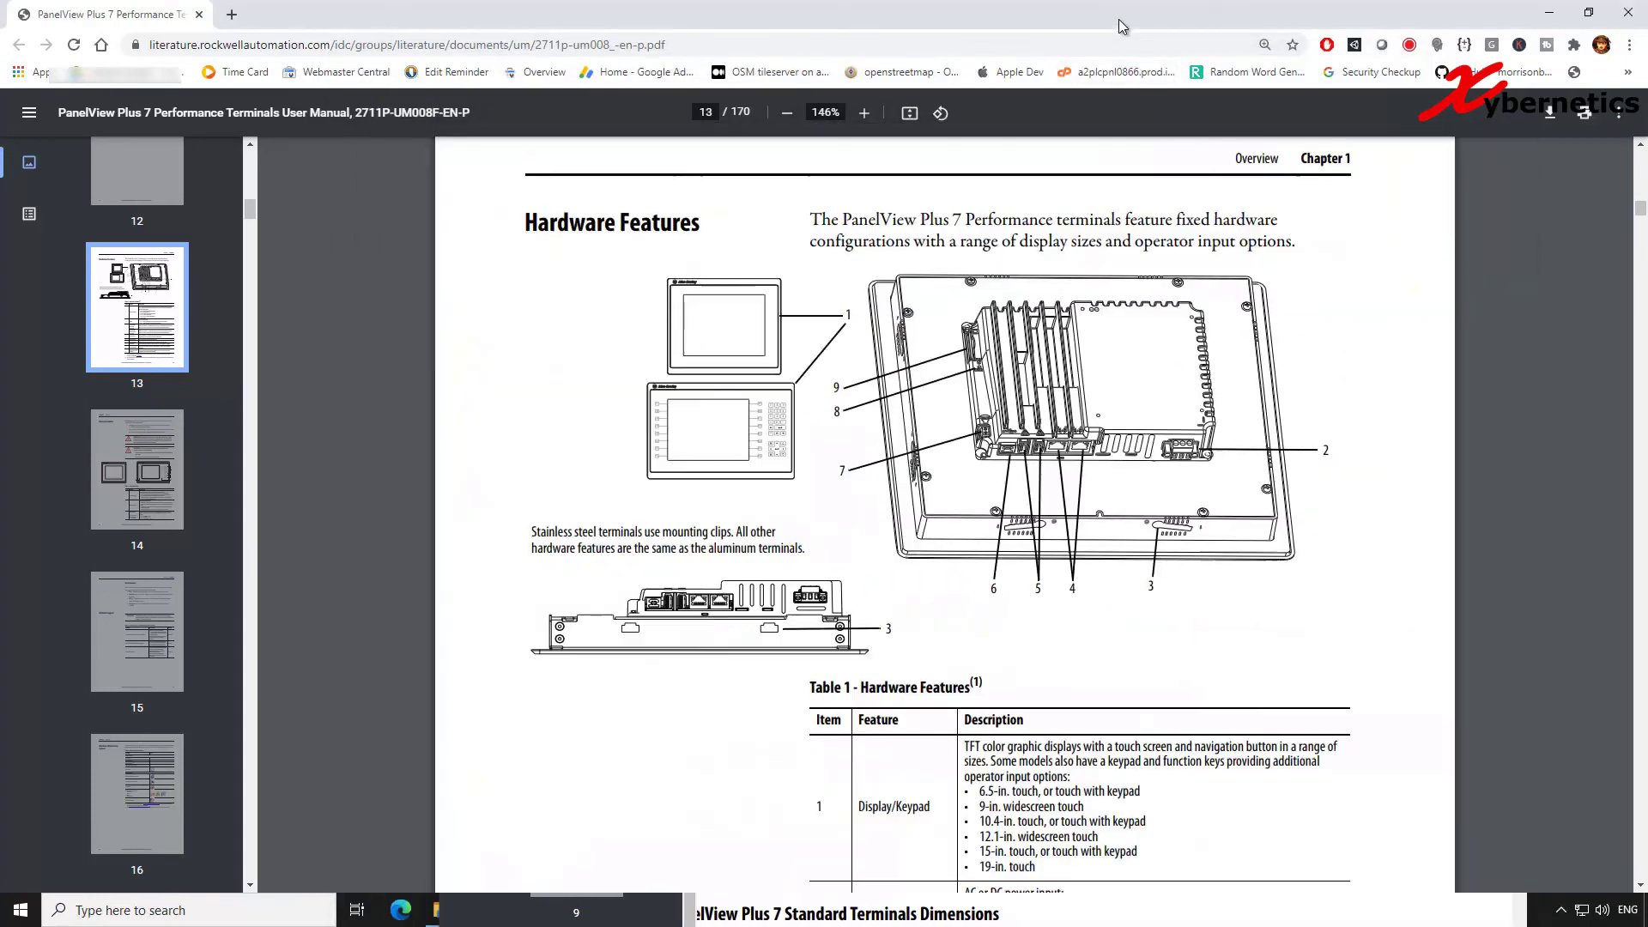
pyautogui.scroll(3, 1048, 432)
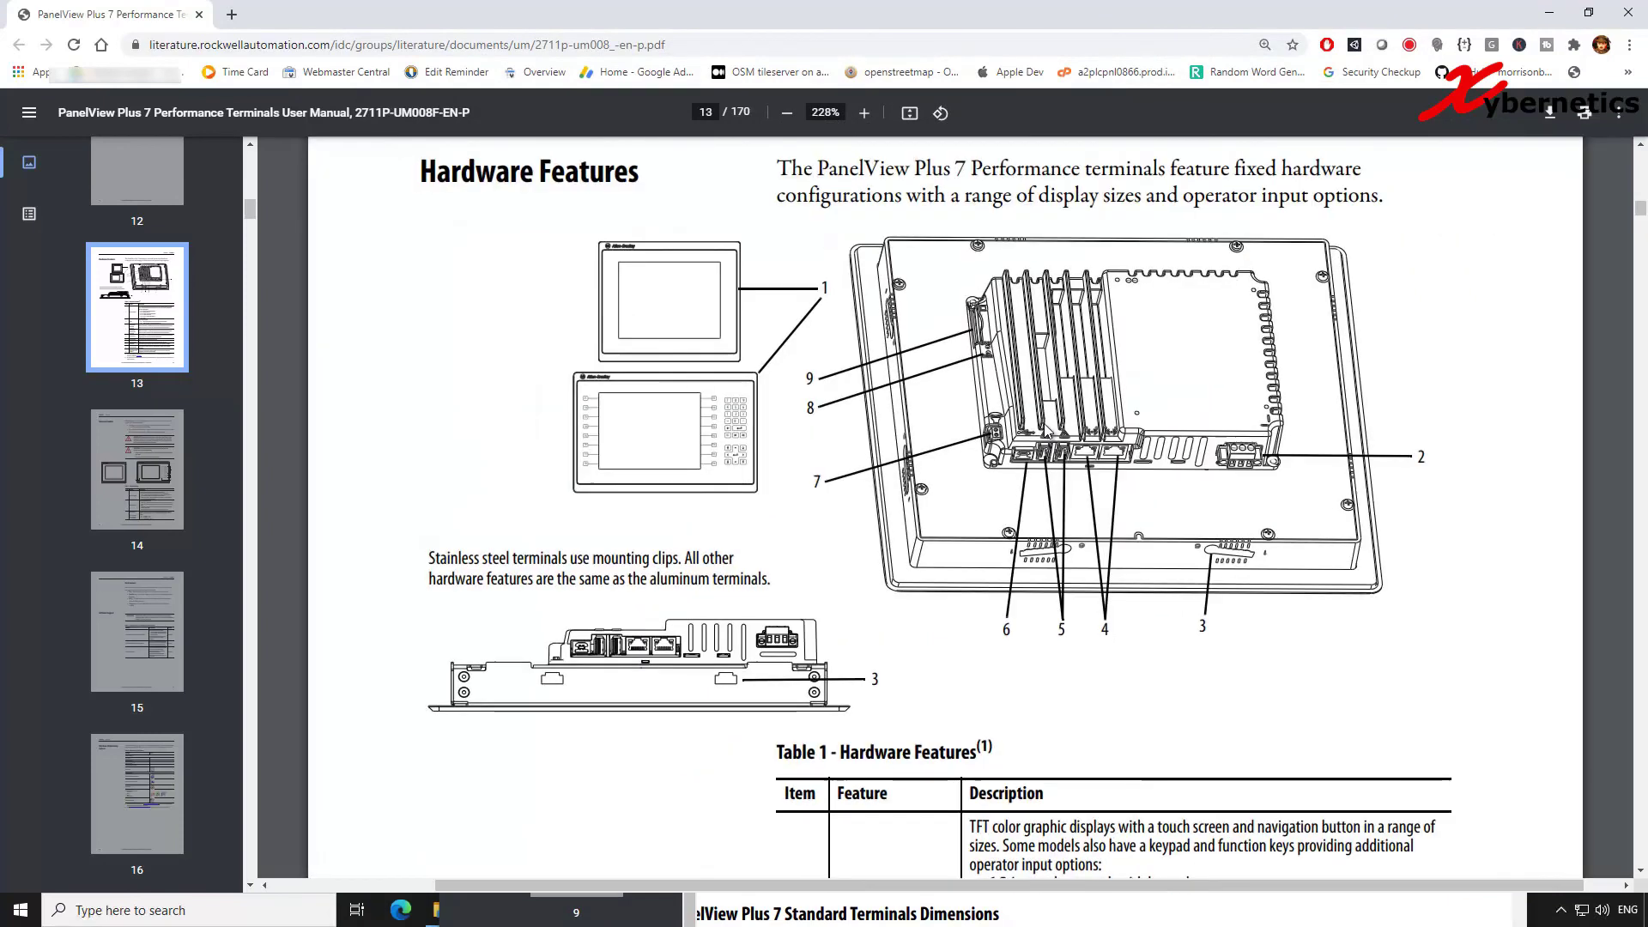
pyautogui.scroll(3, 1047, 431)
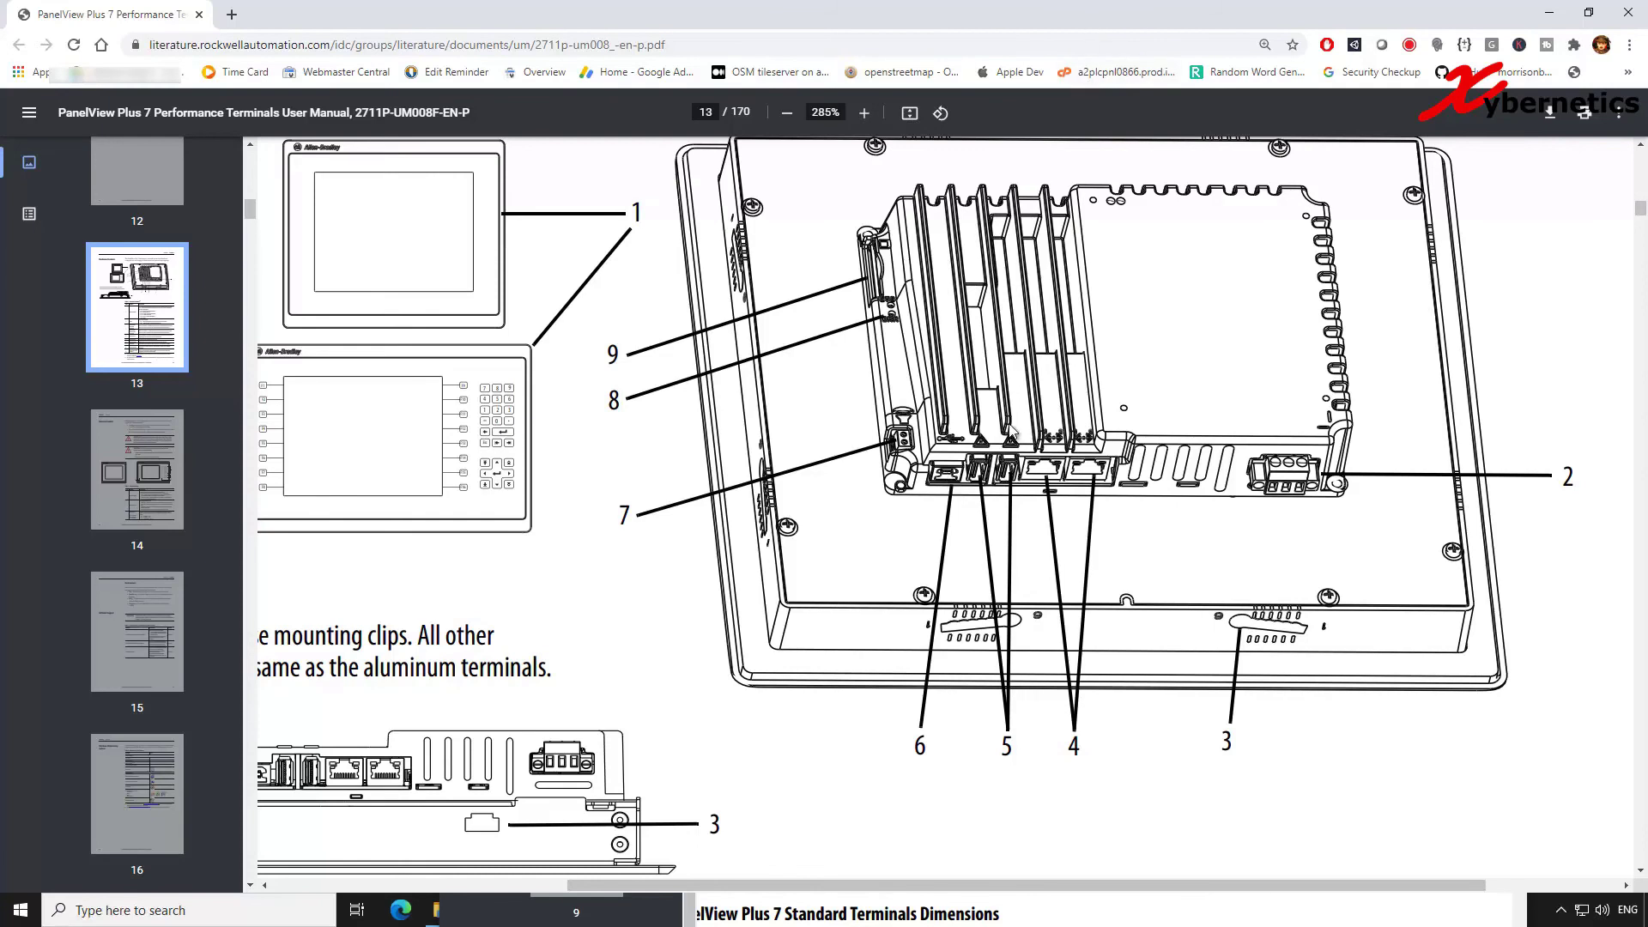
pyautogui.click(1080, 898)
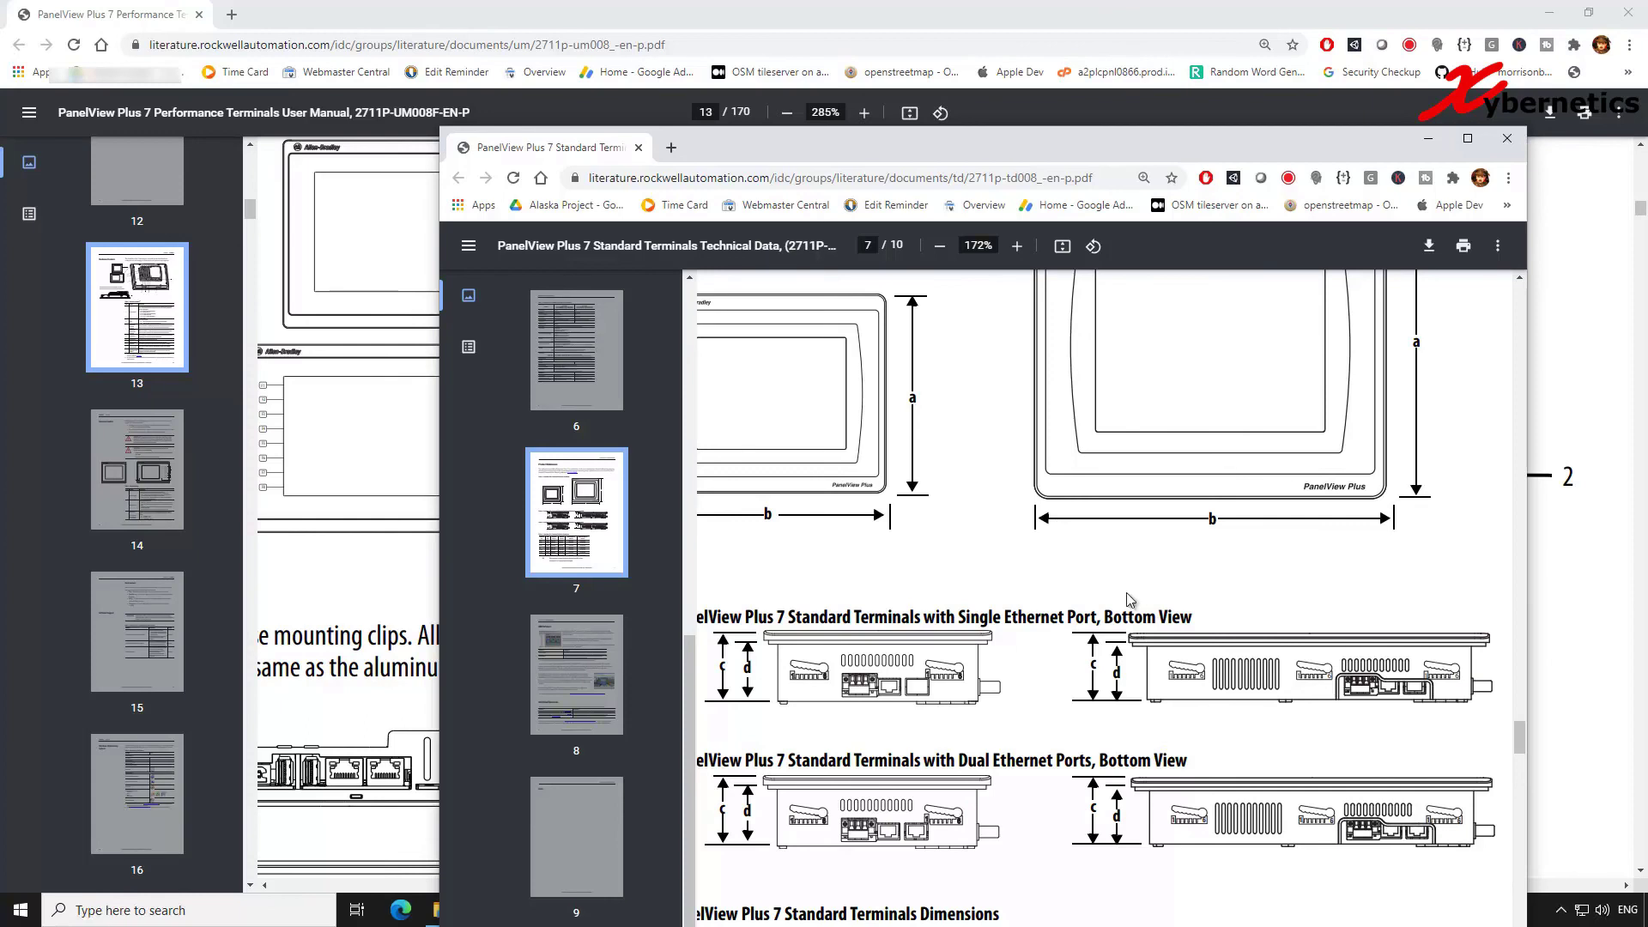
# - Go to page 6 of Standard Technical Data and highlight its 512 MB RAM and 512 MB storage
pyautogui.moveTo(1254, 146); pyautogui.dragTo(1310, 91)
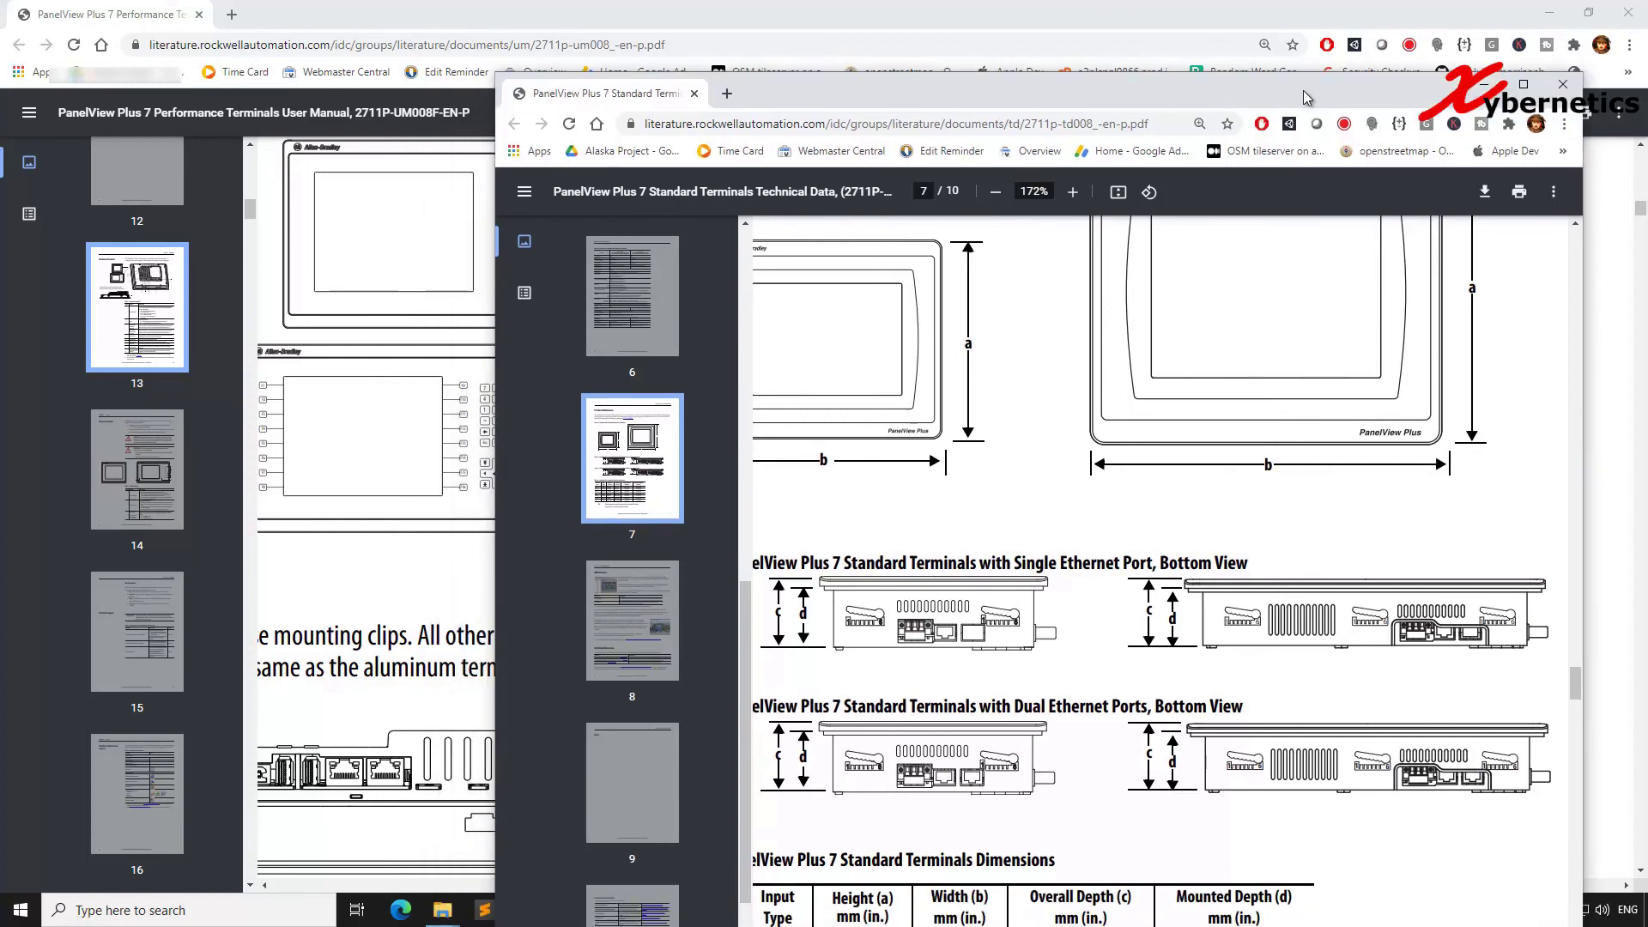
pyautogui.click(1178, 23)
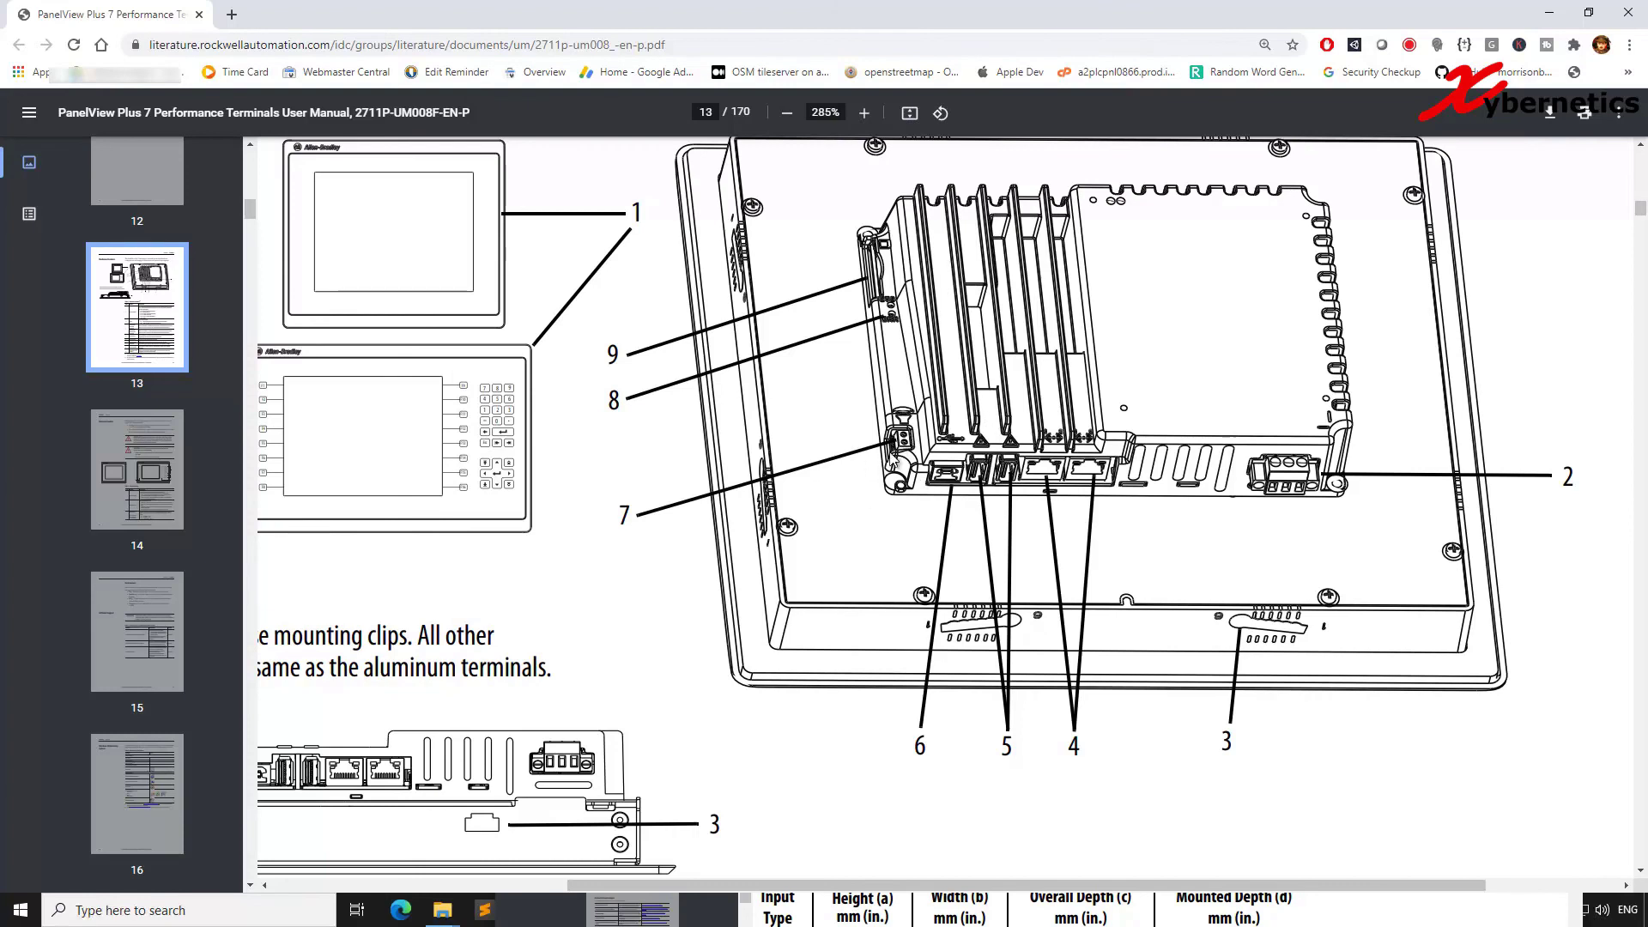
pyautogui.click(1406, 914)
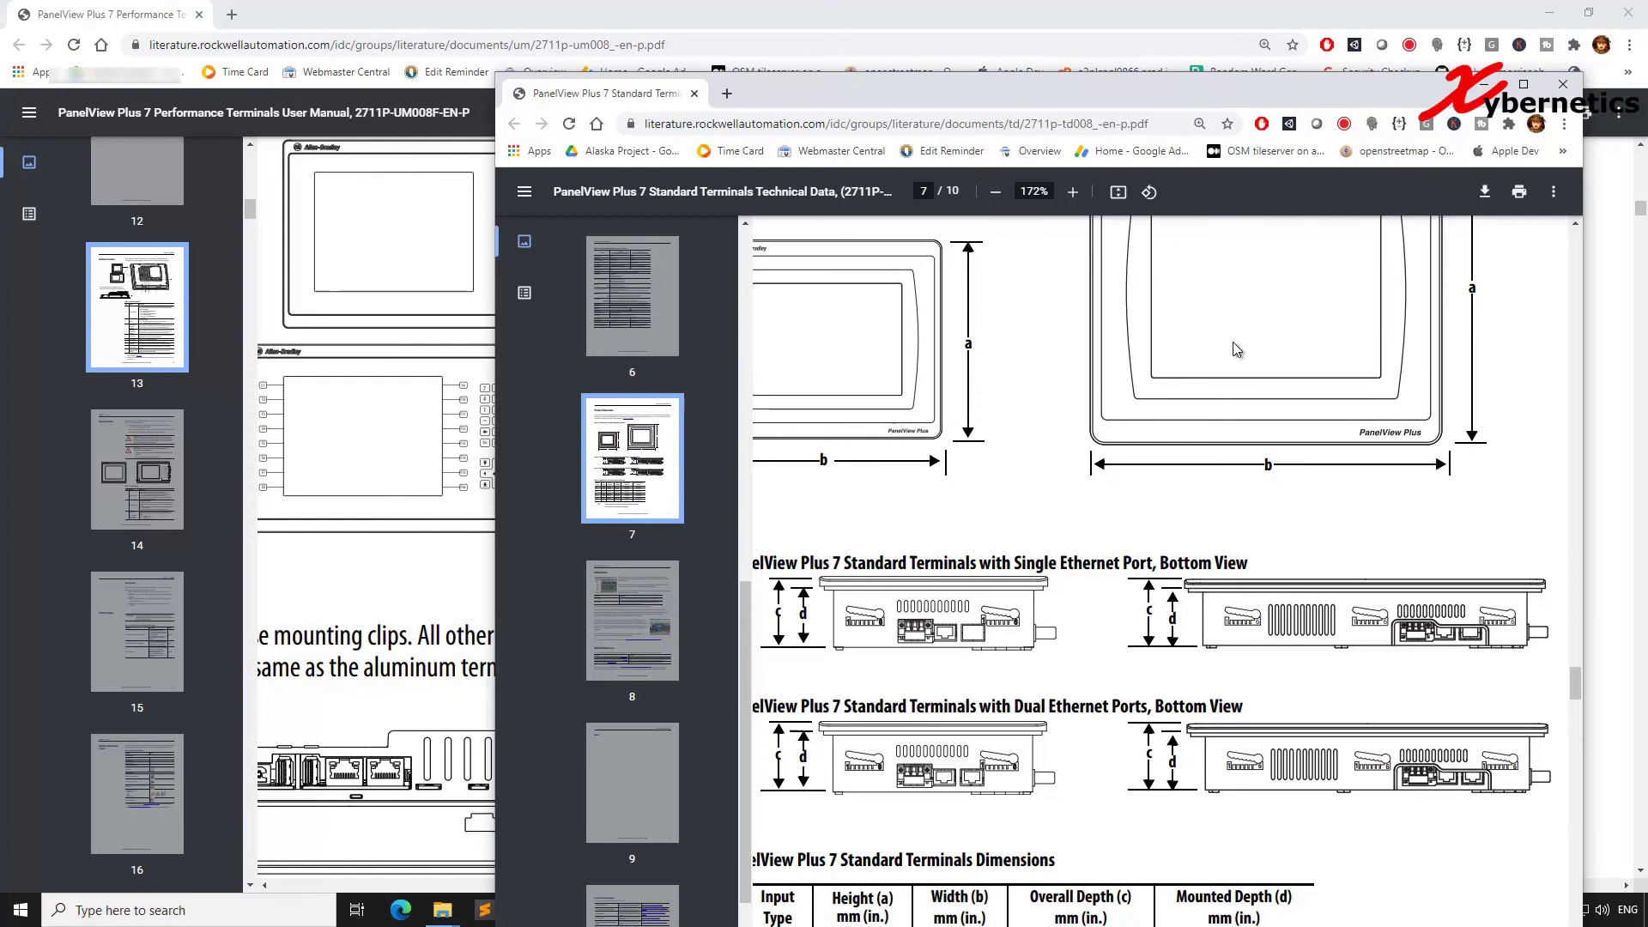
pyautogui.scroll(-15, 1155, 423)
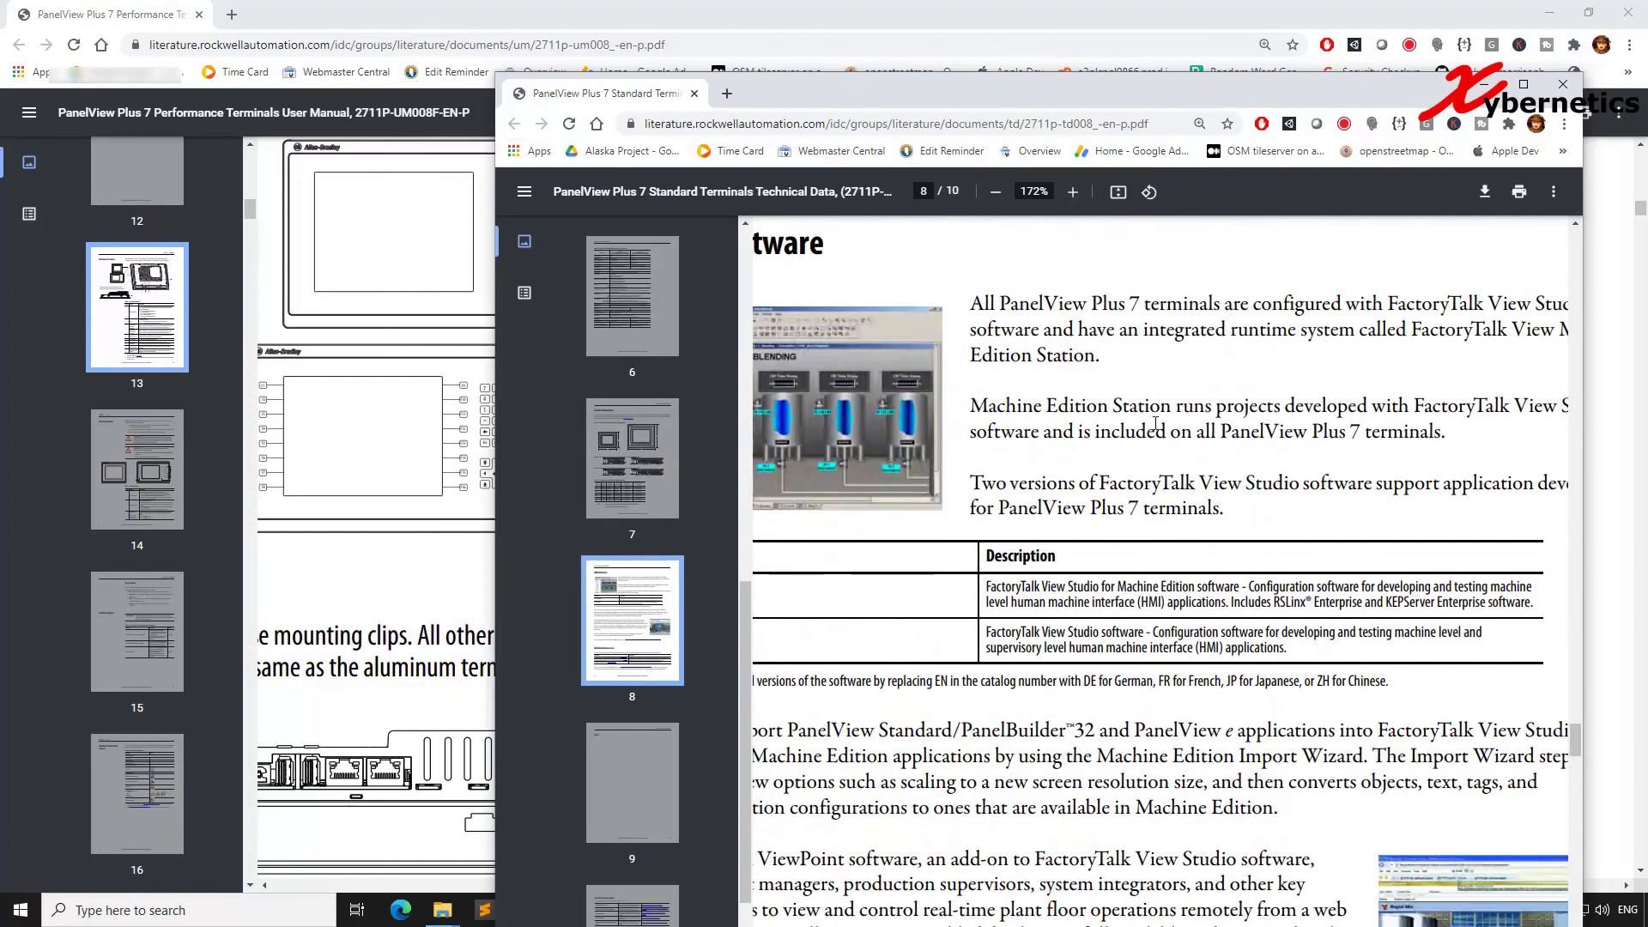
pyautogui.scroll(-8, 1155, 423)
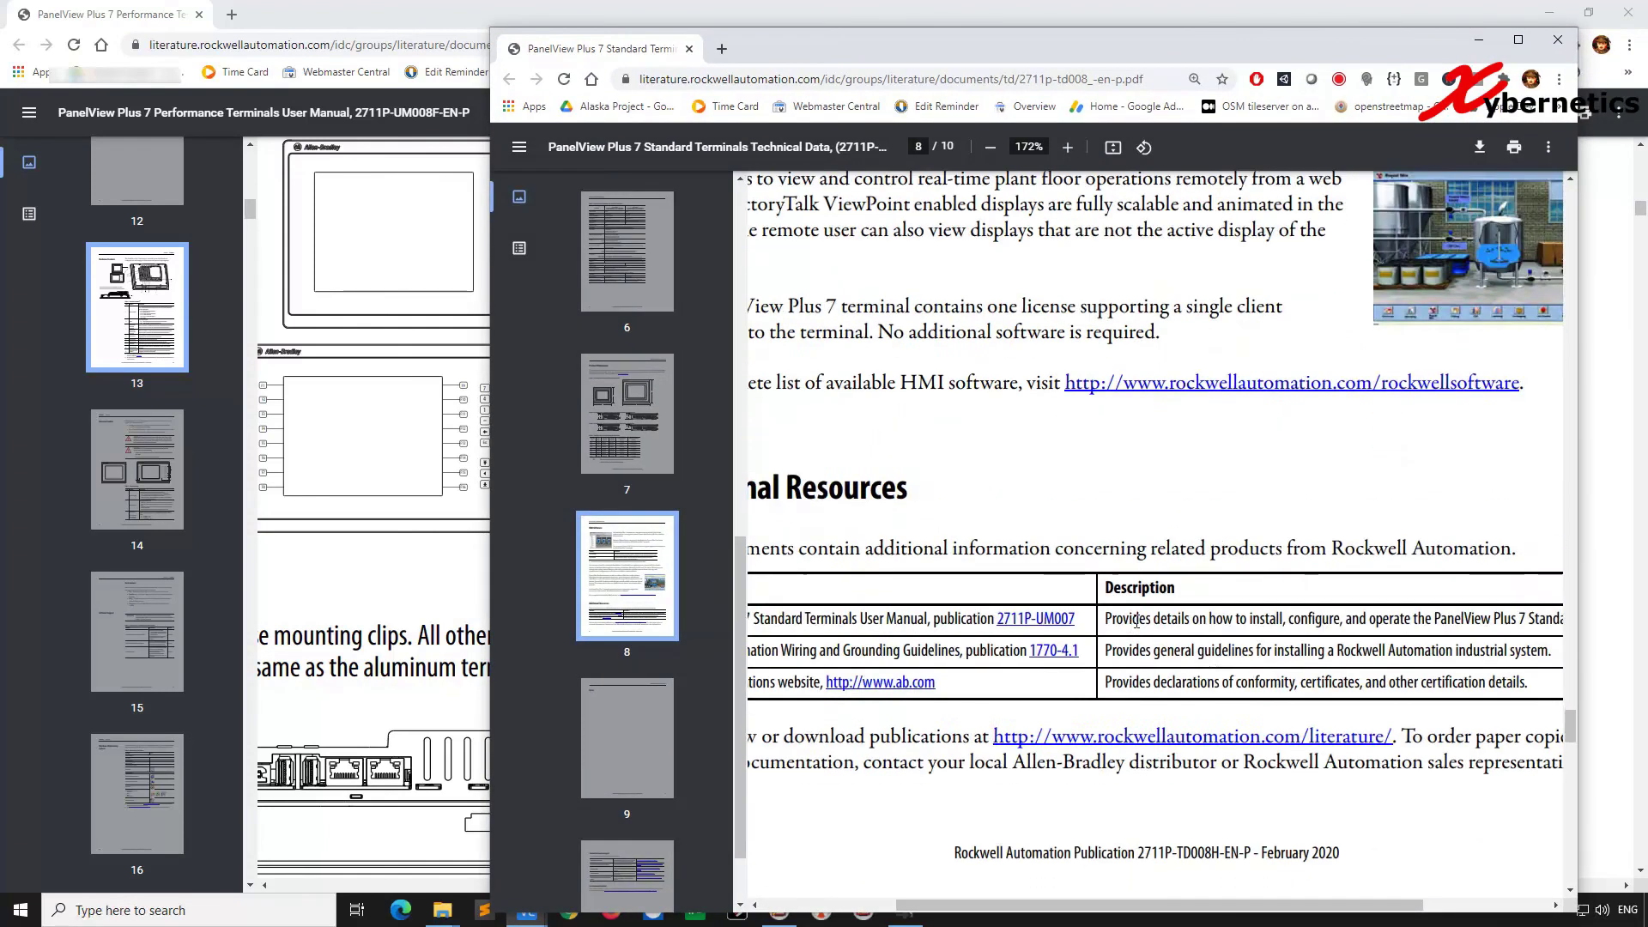
pyautogui.scroll(-20, 1135, 619)
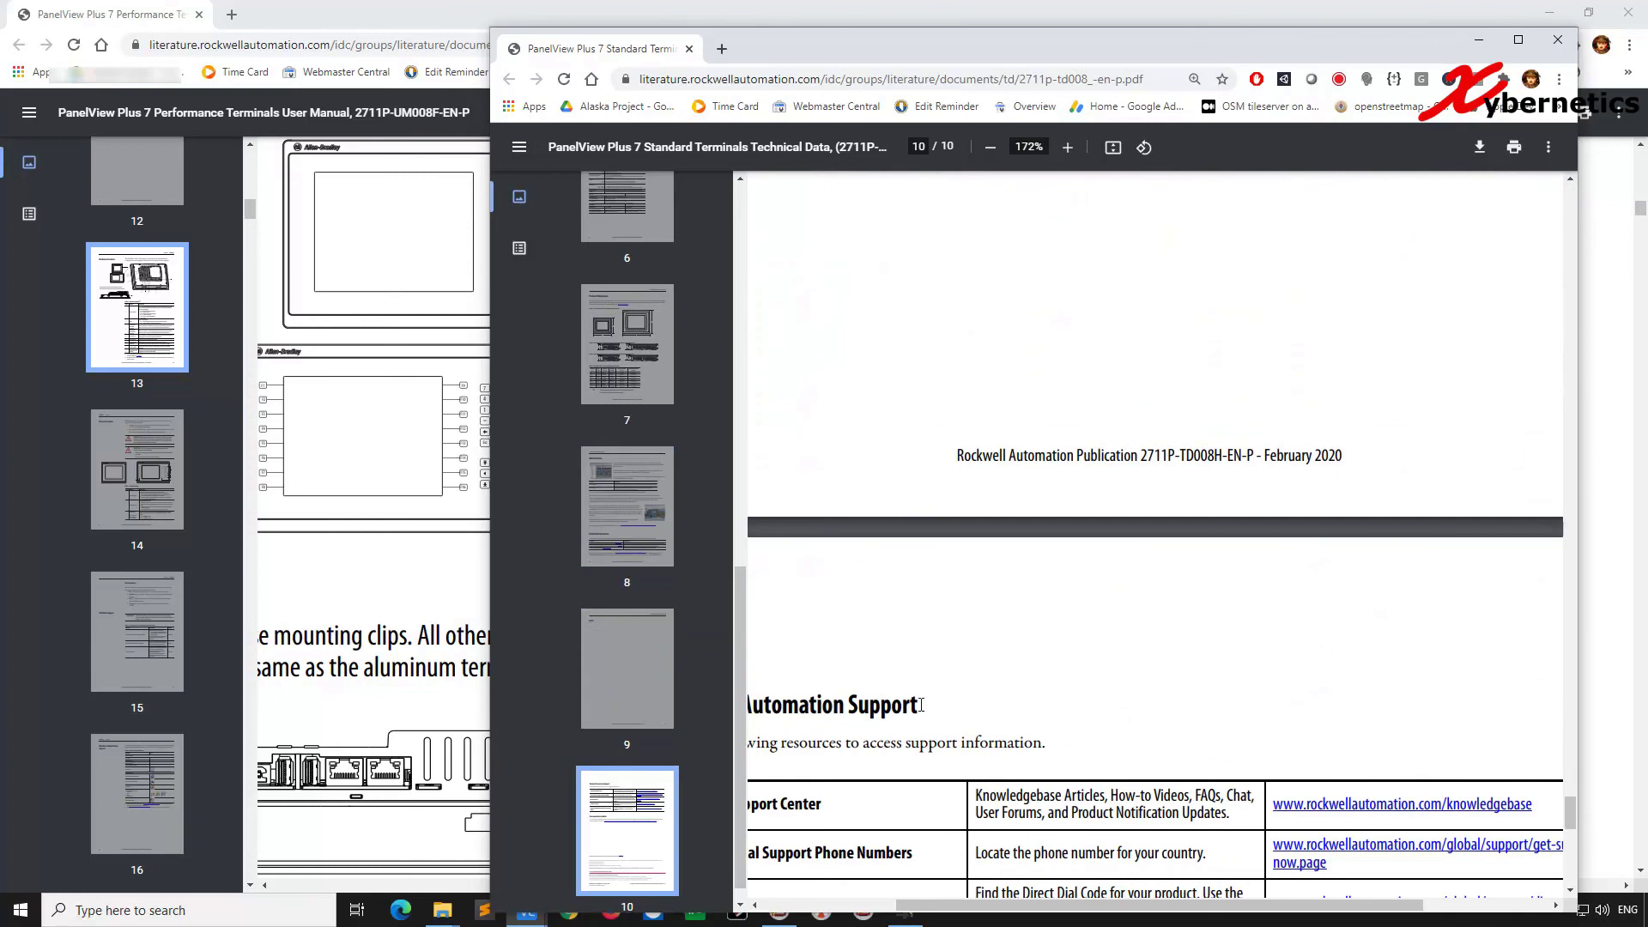
pyautogui.scroll(5, 909, 683)
pyautogui.click(633, 347)
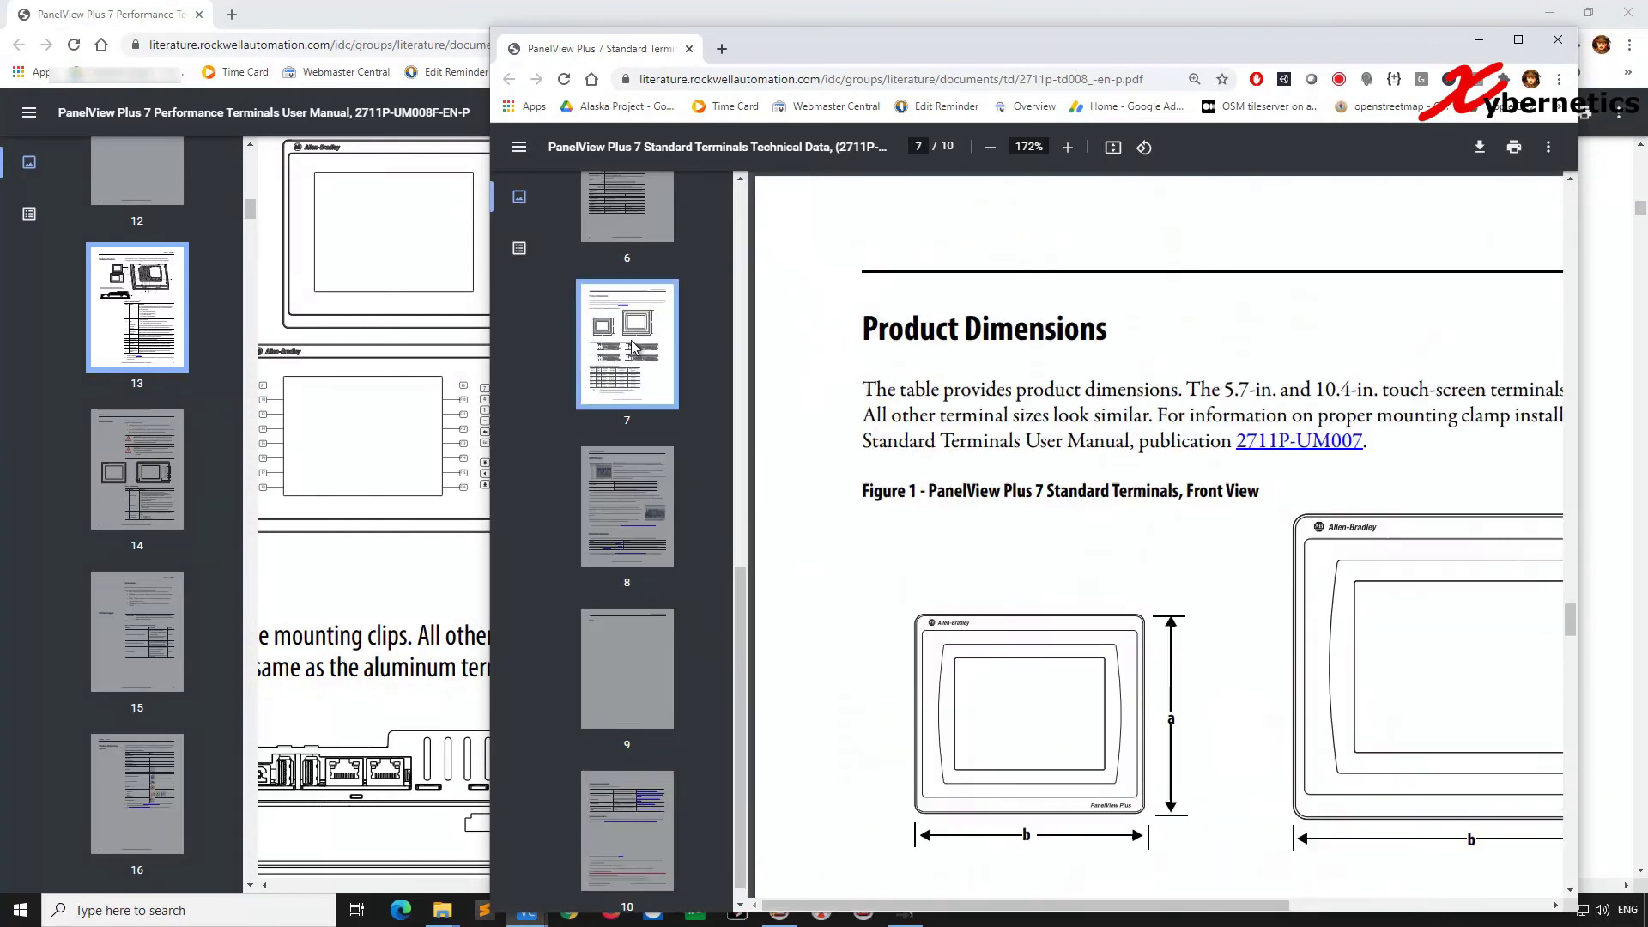
pyautogui.click(626, 210)
pyautogui.scroll(-3, 1054, 566)
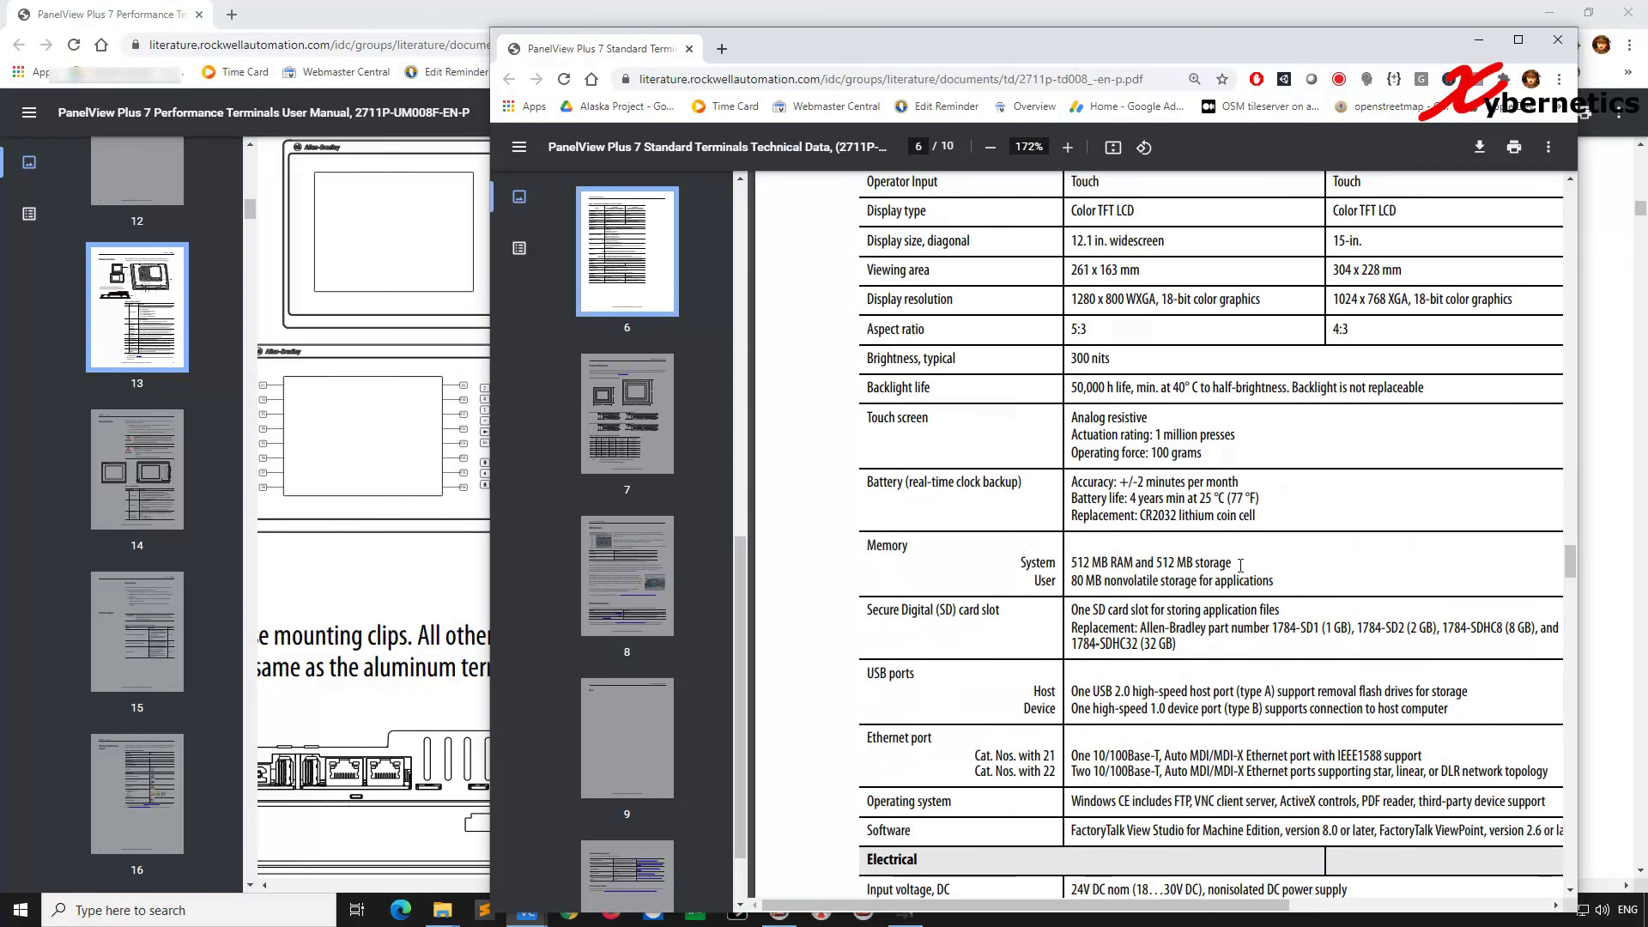
pyautogui.moveTo(1240, 566); pyautogui.dragTo(1070, 566)
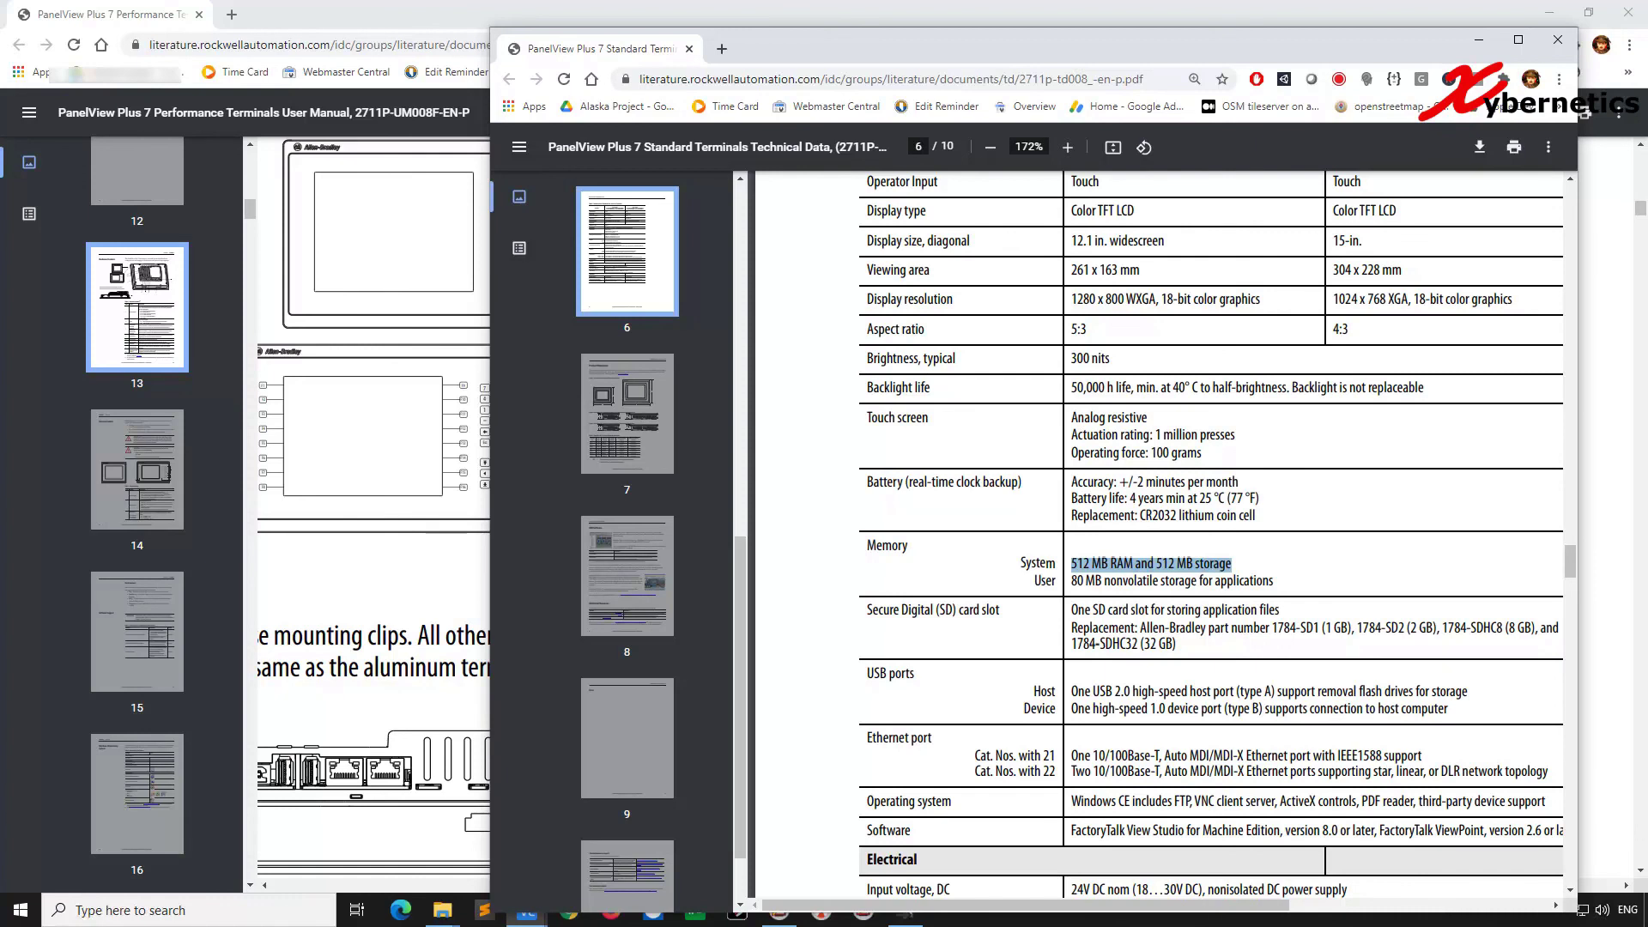
# - Open Performance Technical Data in its own window, highlight its 1 GB RAM, then minimize it
pyautogui.moveTo(1201, 163); pyautogui.dragTo(570, 60)
pyautogui.moveTo(1049, 58); pyautogui.dragTo(697, 47)
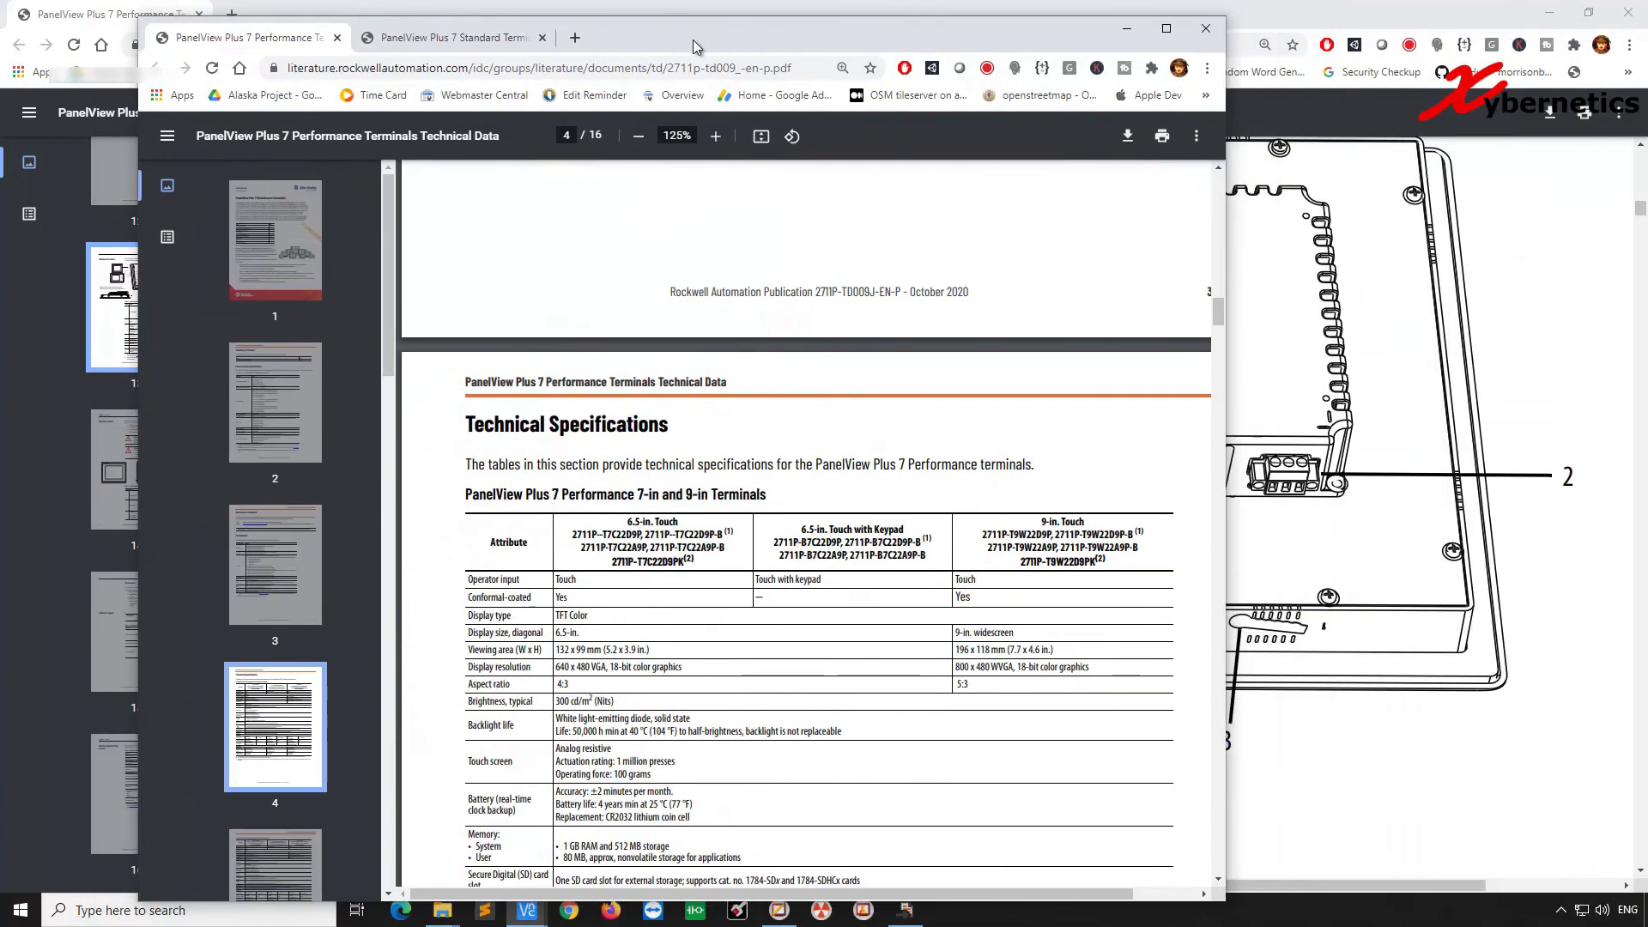
pyautogui.scroll(-2, 724, 635)
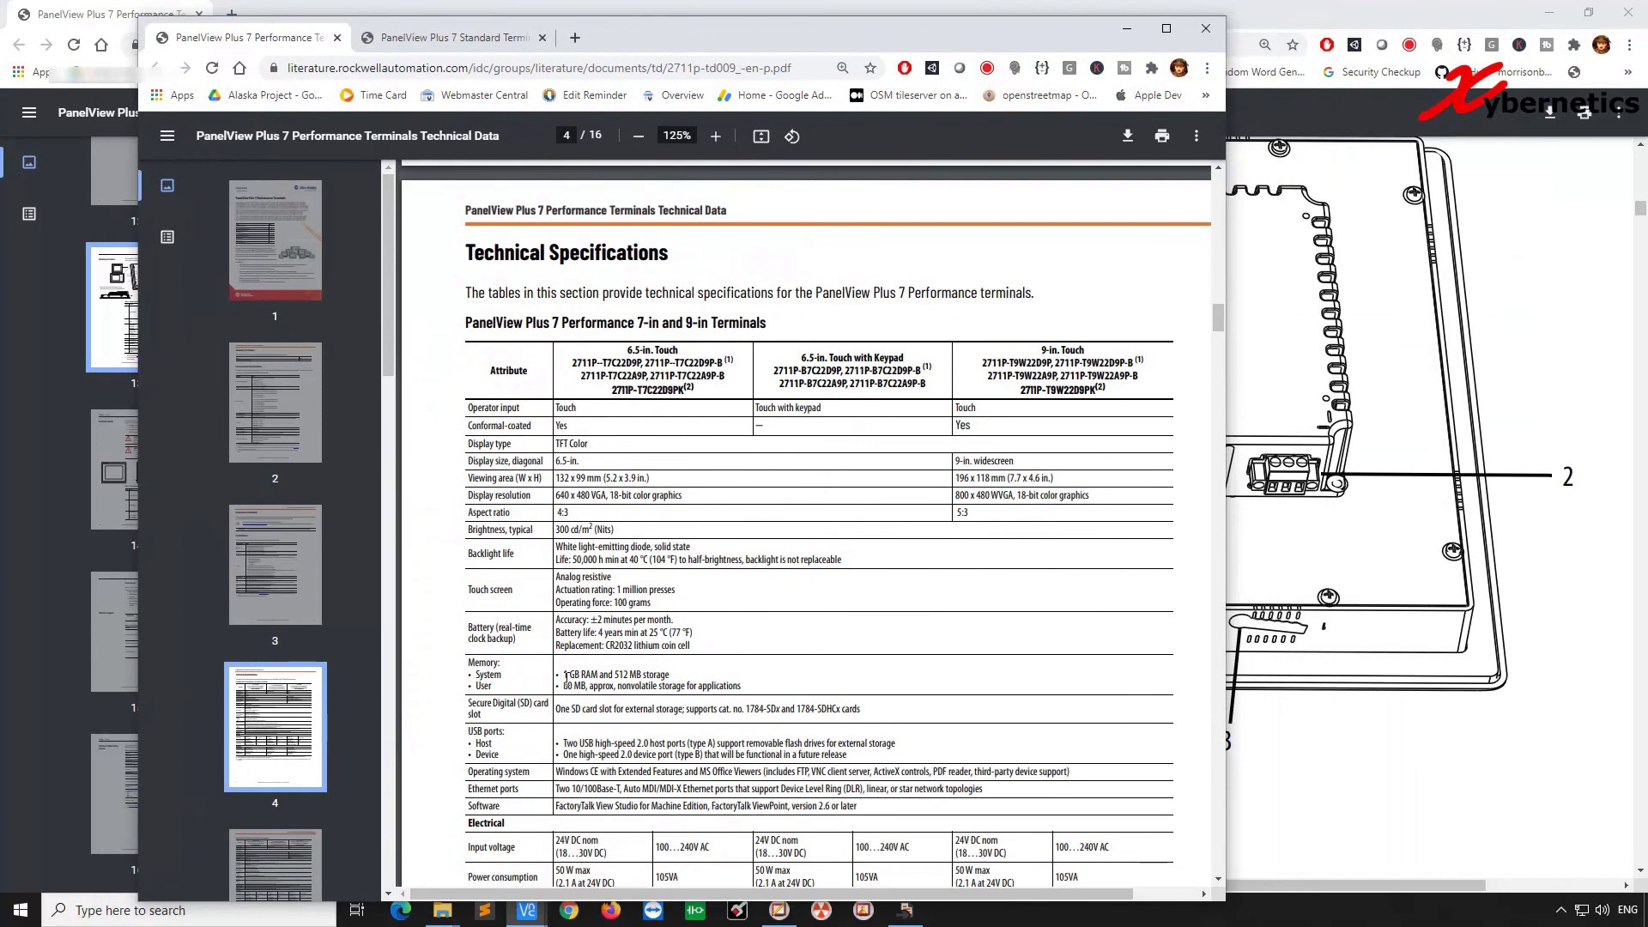
pyautogui.moveTo(564, 675); pyautogui.dragTo(666, 675)
pyautogui.click(674, 676)
pyautogui.click(1135, 30)
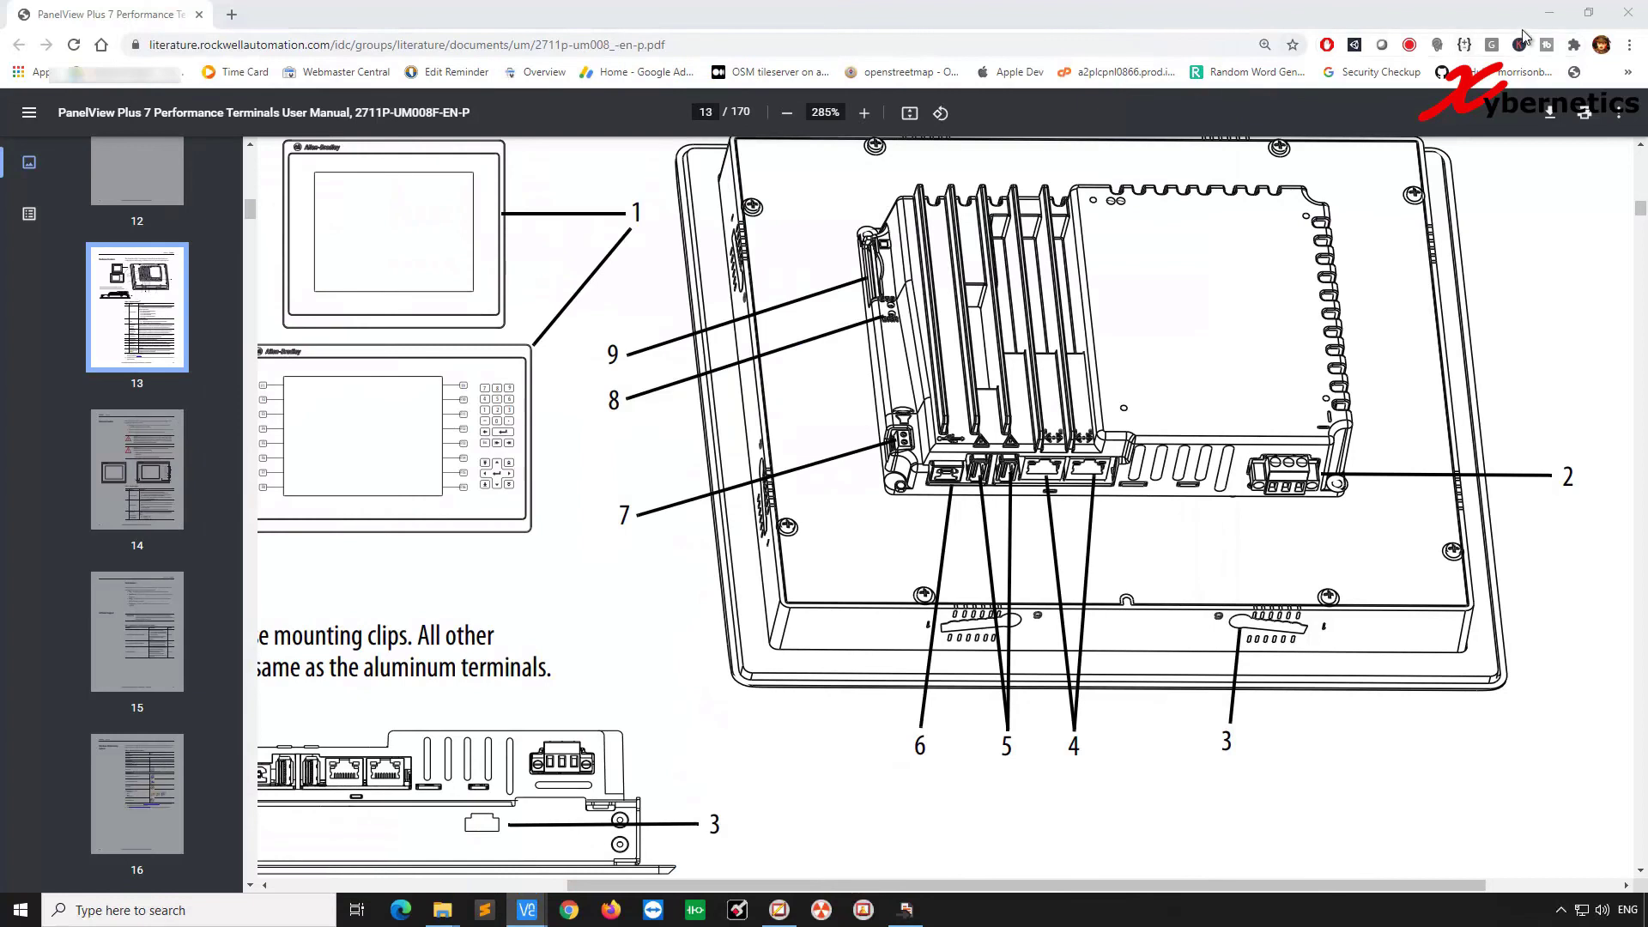
# - Minimize the Chrome manual window to reveal FactoryTalk View Studio and the VNC session
pyautogui.click(1549, 12)
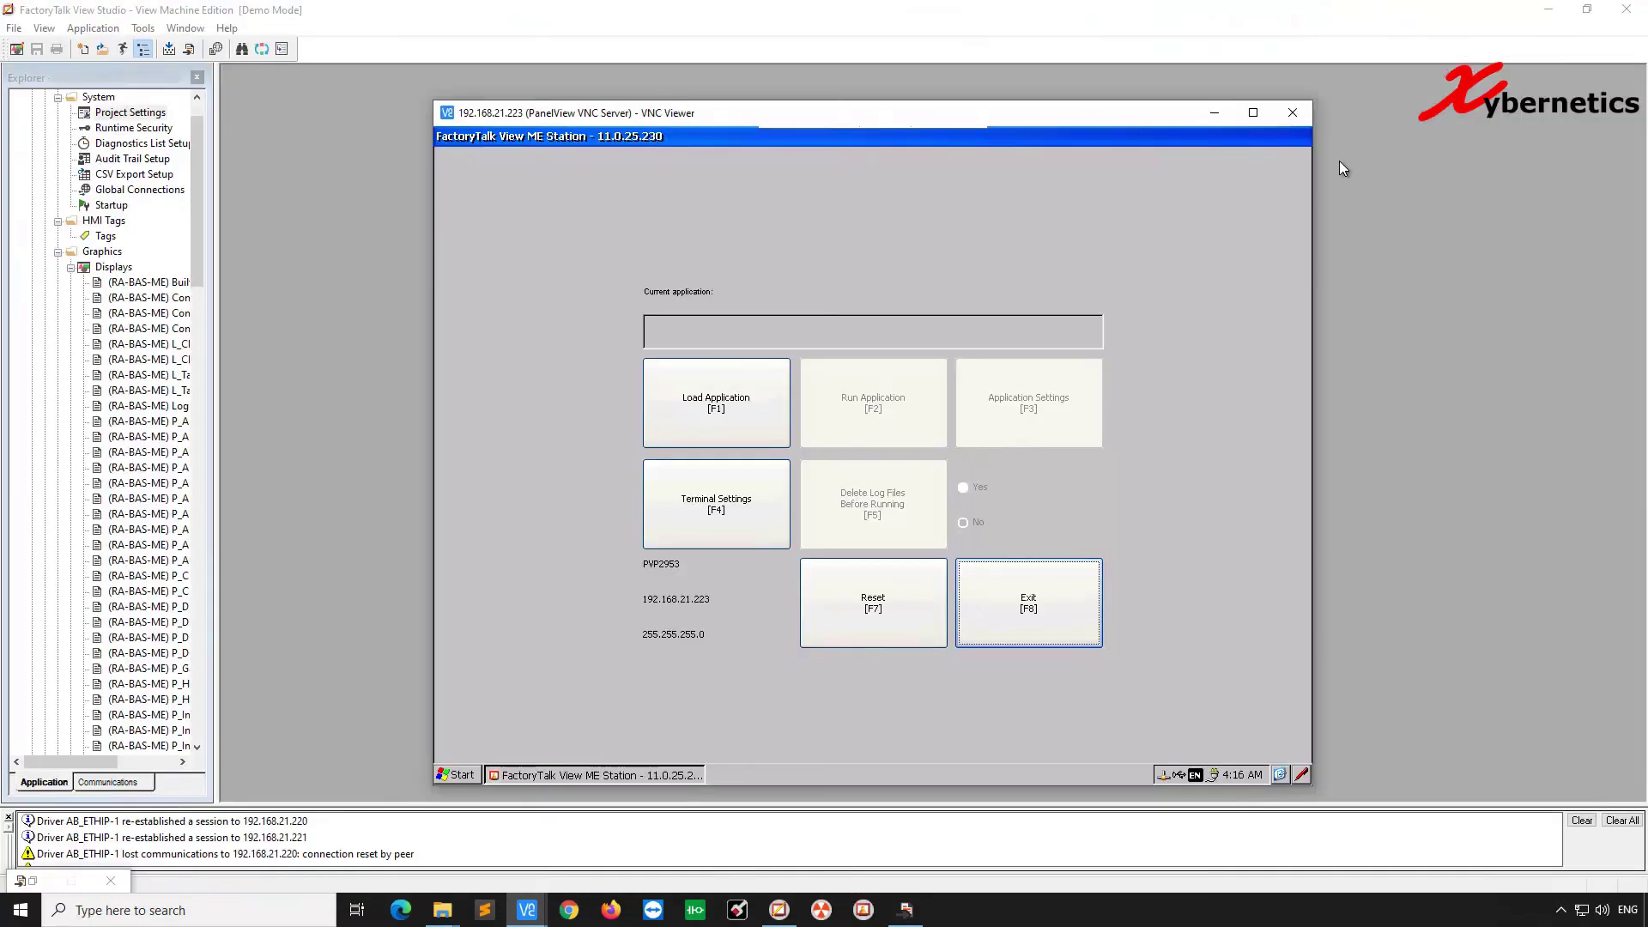